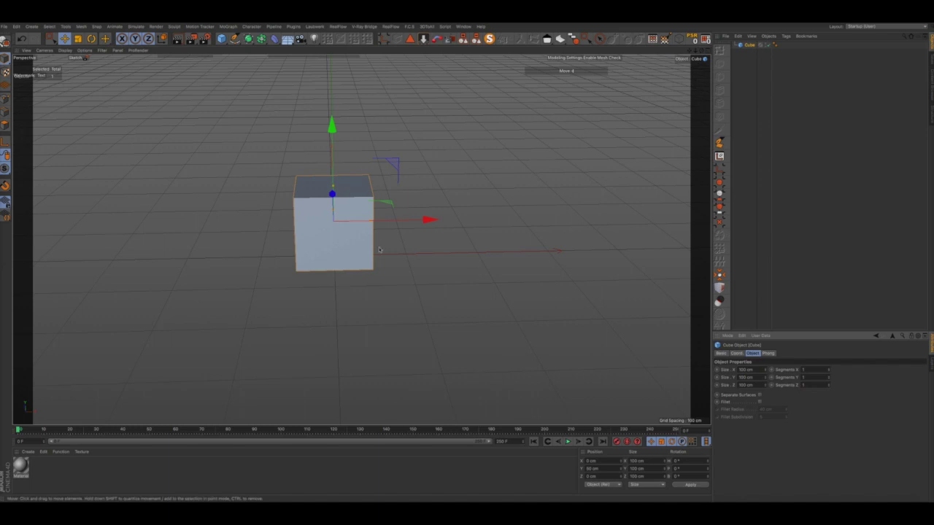
Set the perspective view's display mode to Quick Shading (Lines).
click(64, 50)
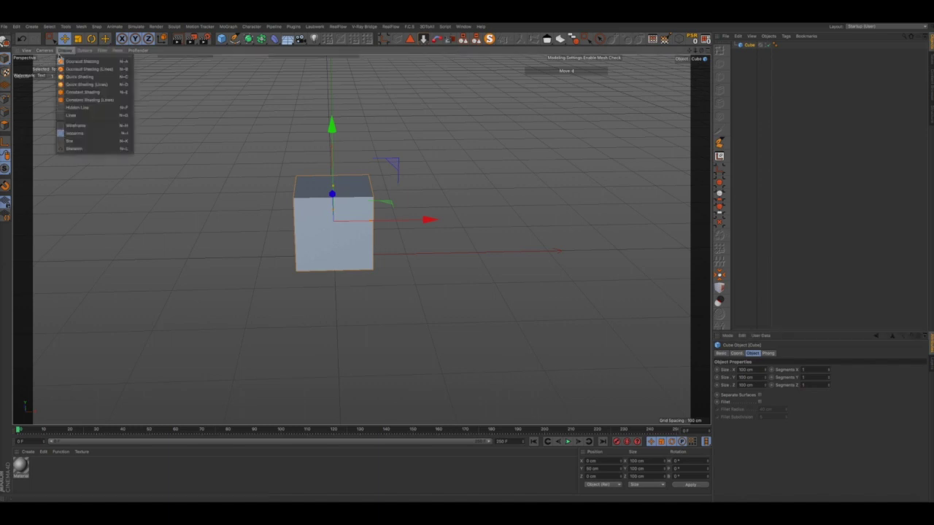
click(63, 68)
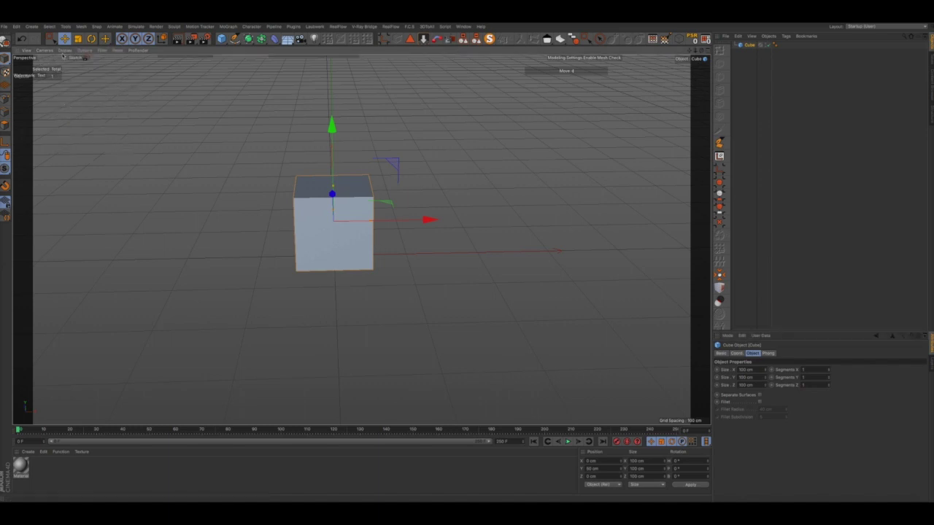
click(64, 51)
click(76, 87)
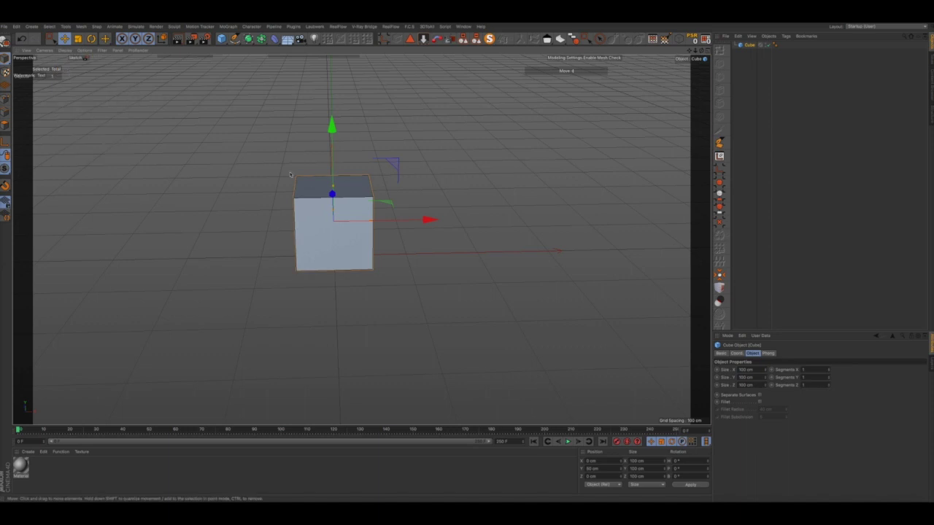
Make the cube editable and switch to point editing mode.
alt+drag(292, 176, 306, 190)
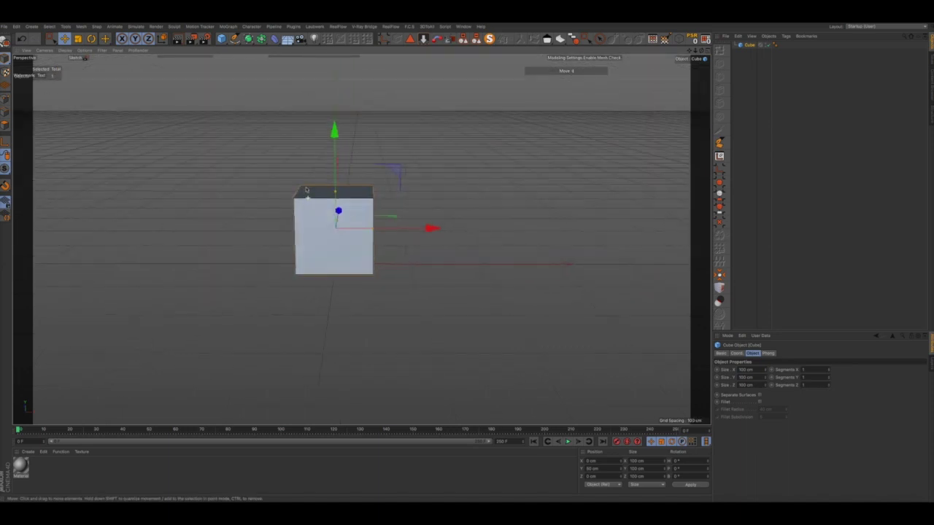
click(6, 42)
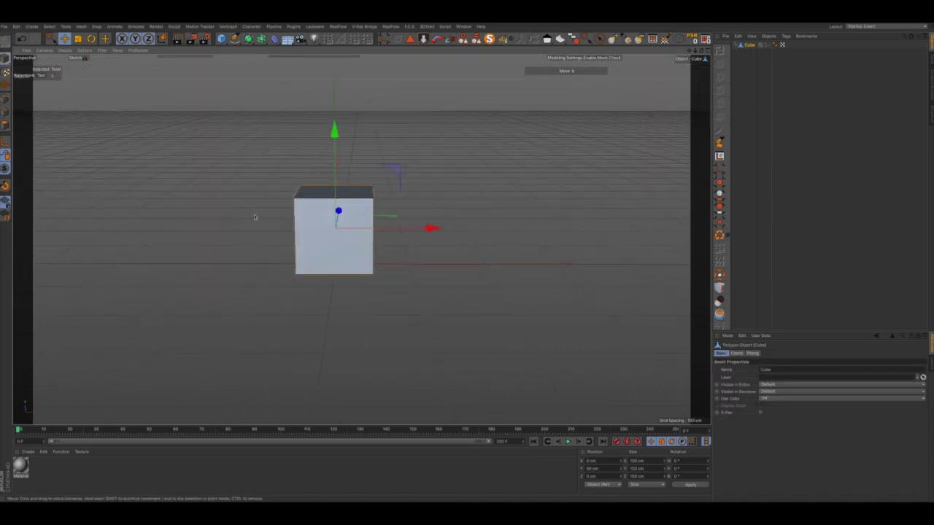
click(6, 98)
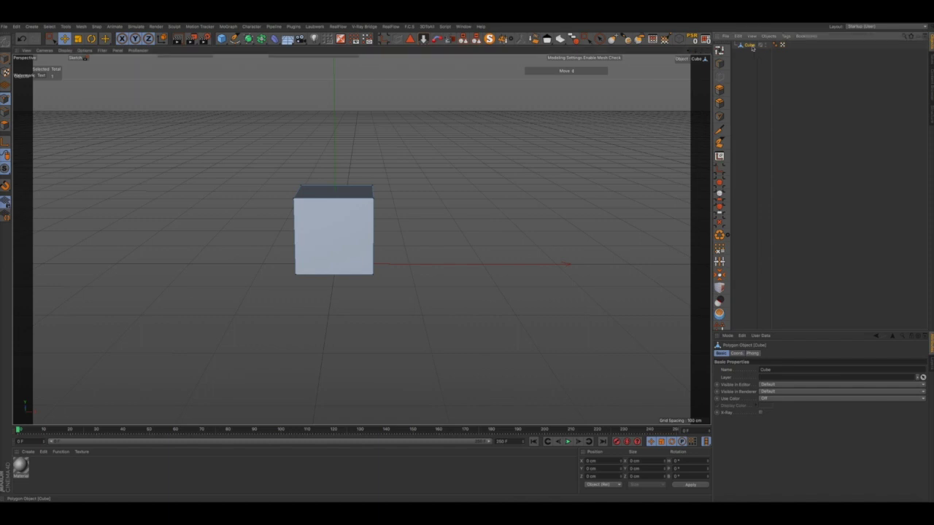
Add a Pose Morph character tag to the cube and enable Points mixing.
right_click(752, 48)
mouse_move(781, 49)
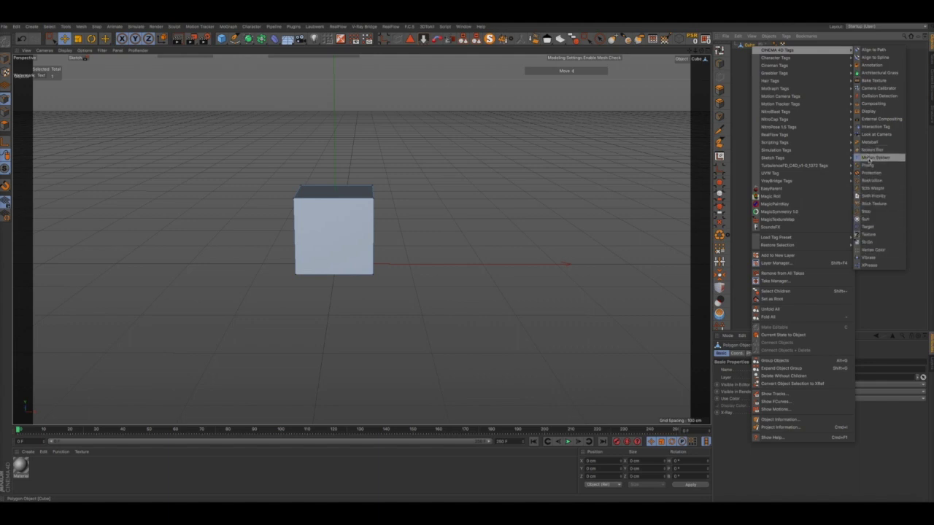
mouse_move(832, 57)
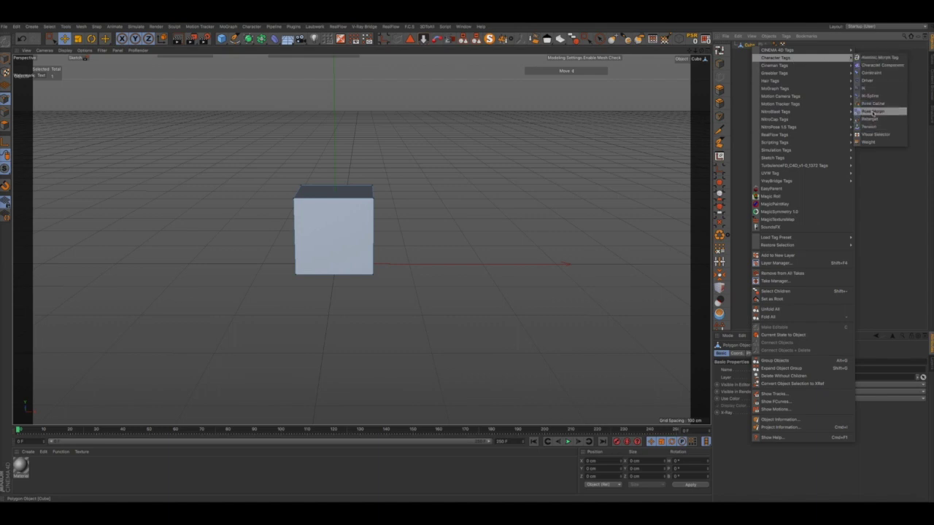
click(874, 111)
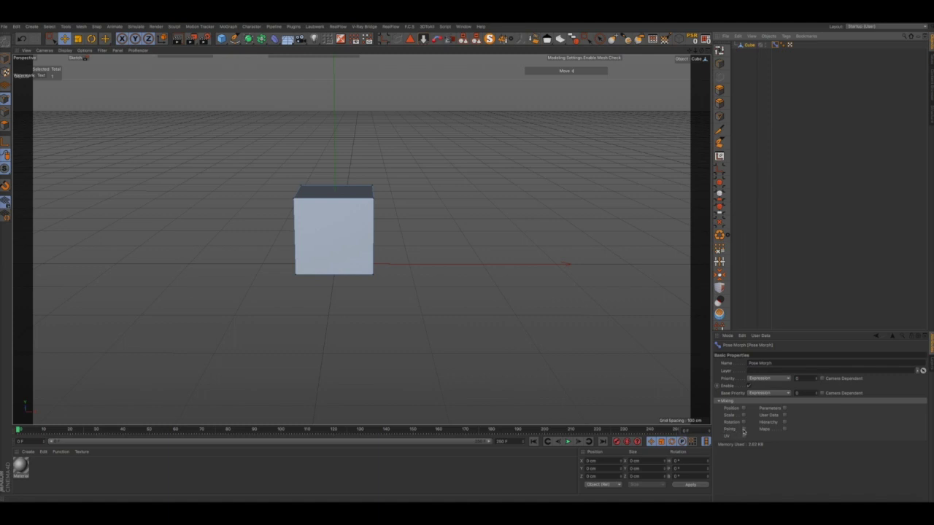
click(743, 430)
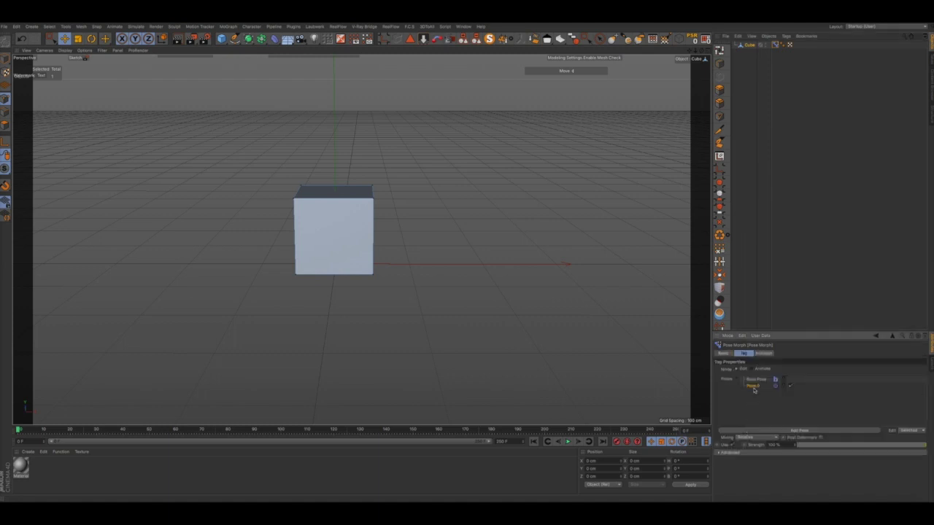
Rename the first morph pose as Up and add a second pose named Down.
double_click(753, 386)
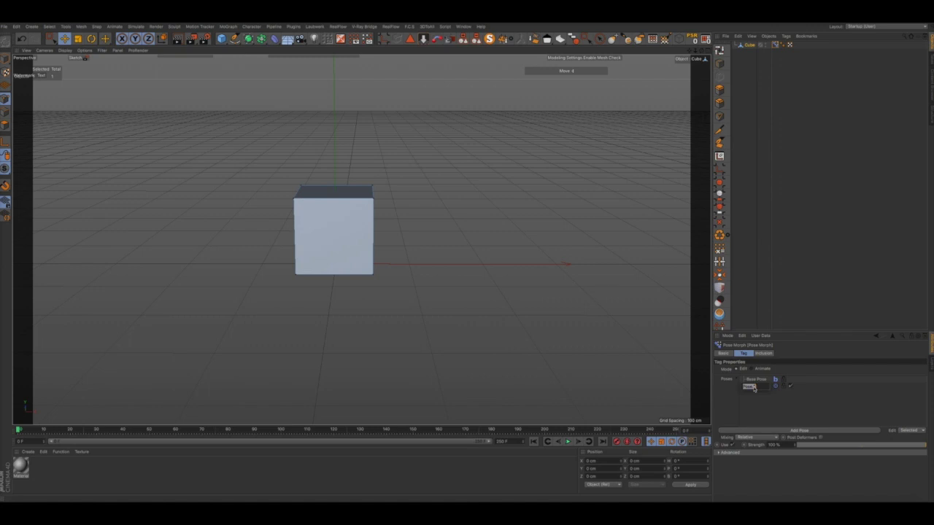
text(Up)
key(Return)
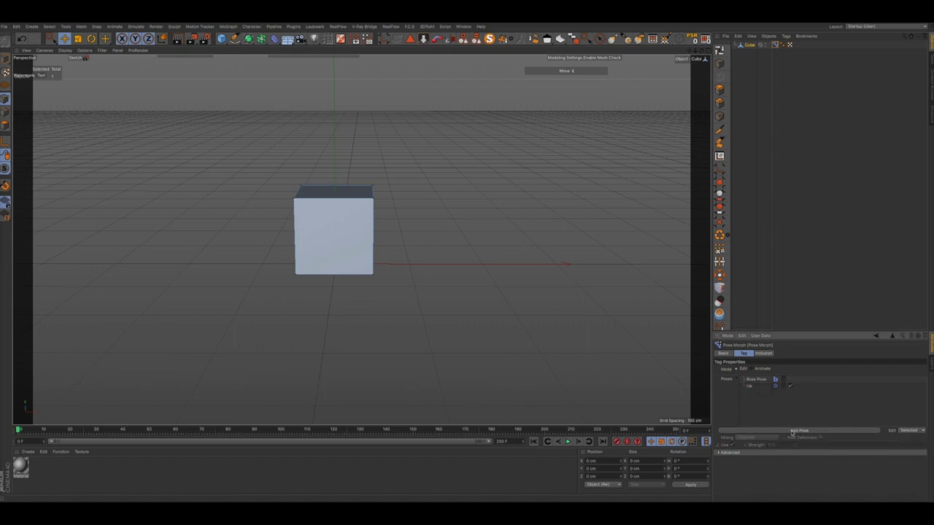
click(792, 431)
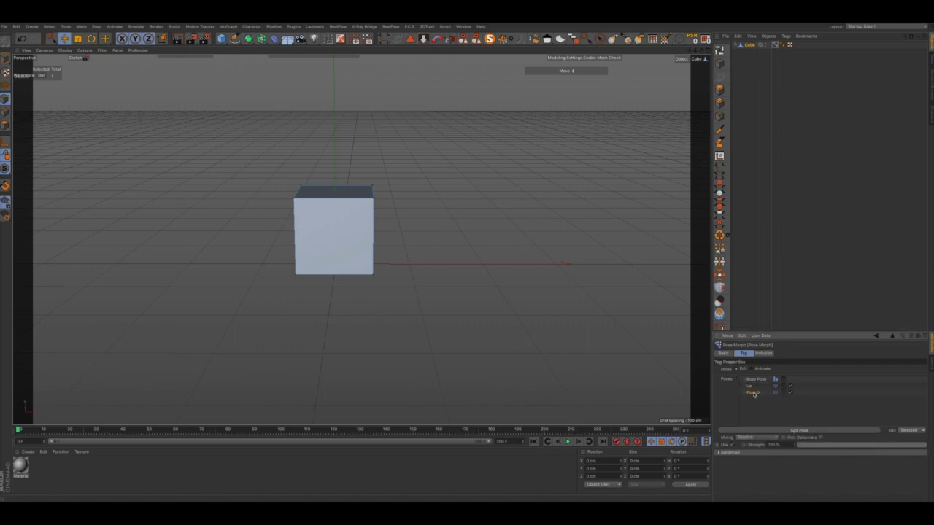
double_click(754, 394)
text(Down)
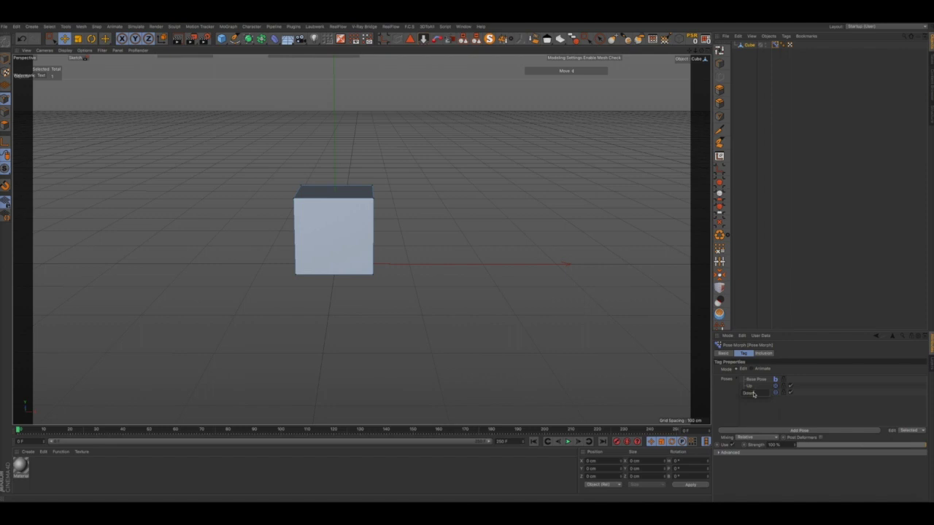
key(Return)
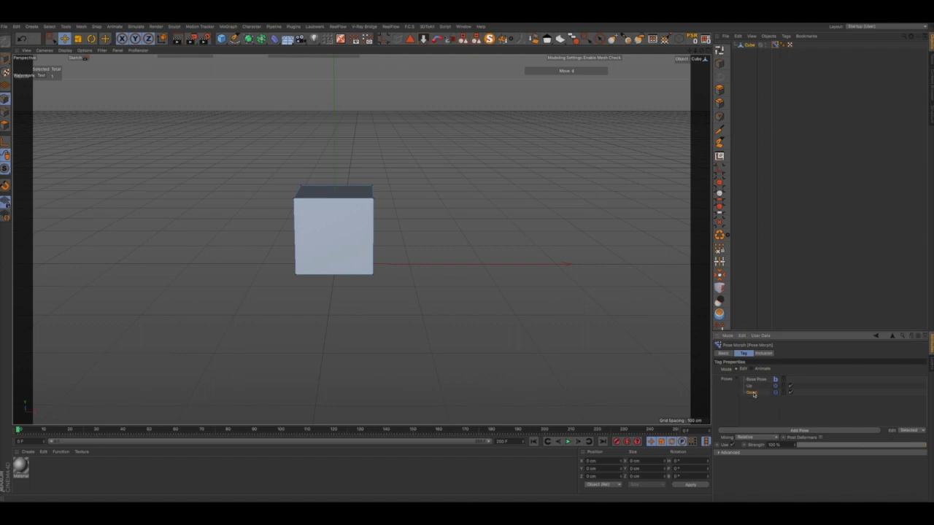
Add two more morph poses to the tag, named Left and Right.
click(792, 431)
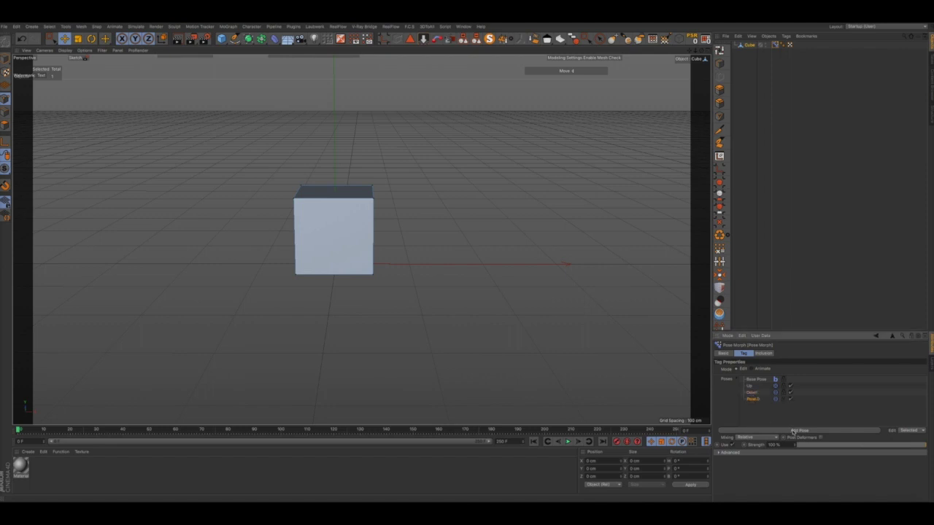
double_click(753, 400)
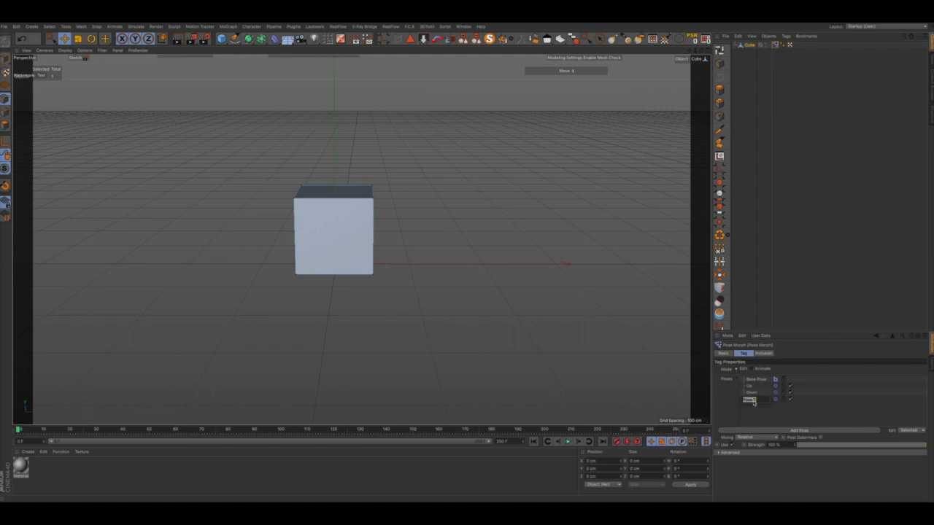
text(Left)
click(783, 432)
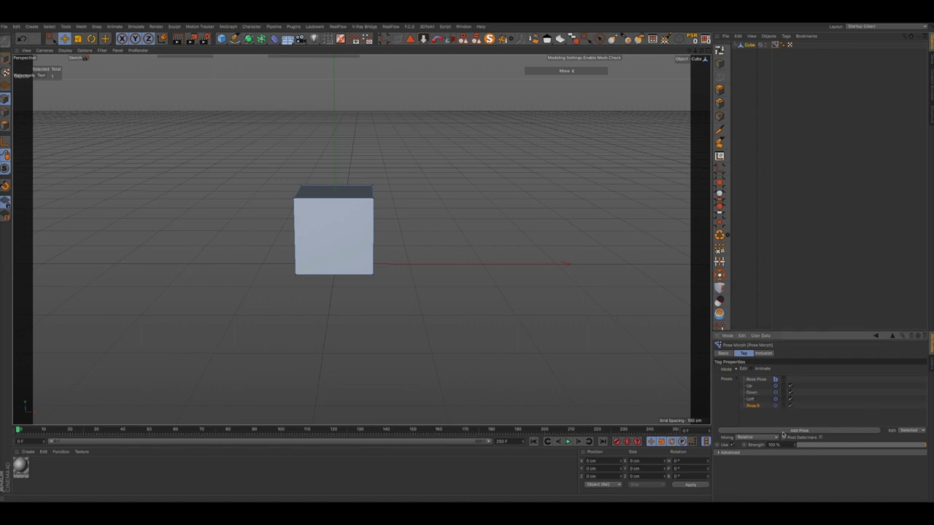
double_click(752, 405)
text(Right)
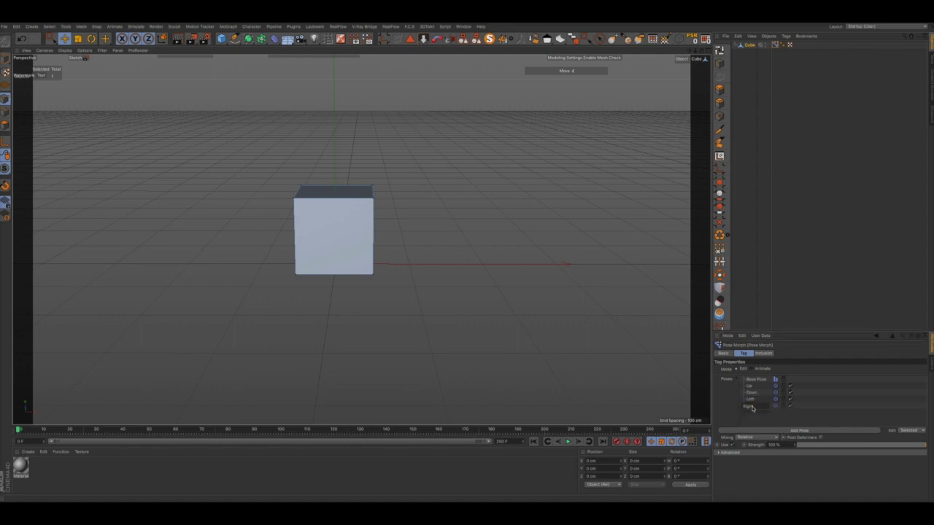
key(Return)
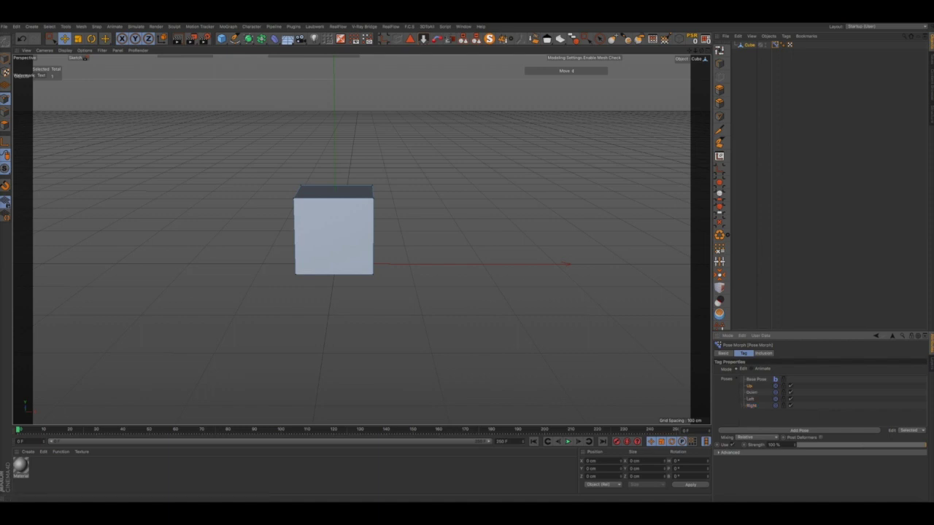
In the front view, rectangle-select the cube's top points and raise them about 100 cm for the Up pose.
middle_click(665, 149)
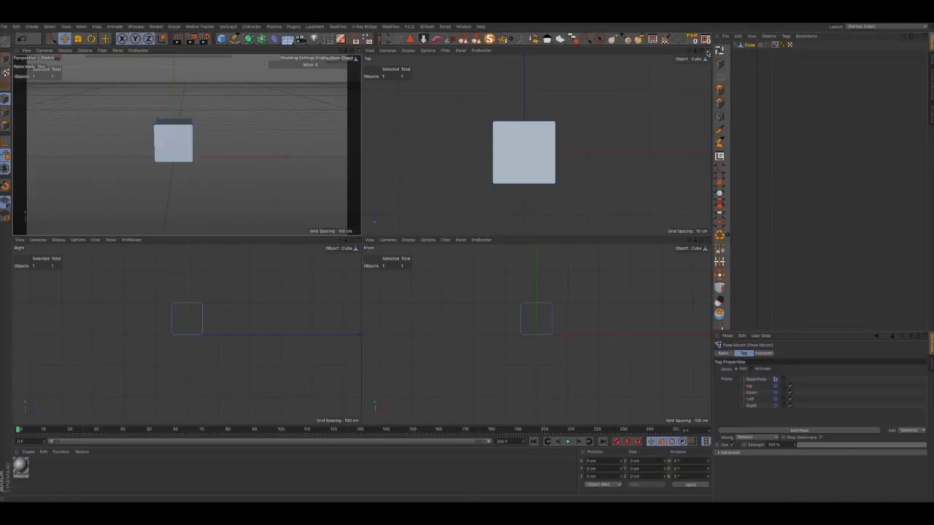
middle_click(654, 247)
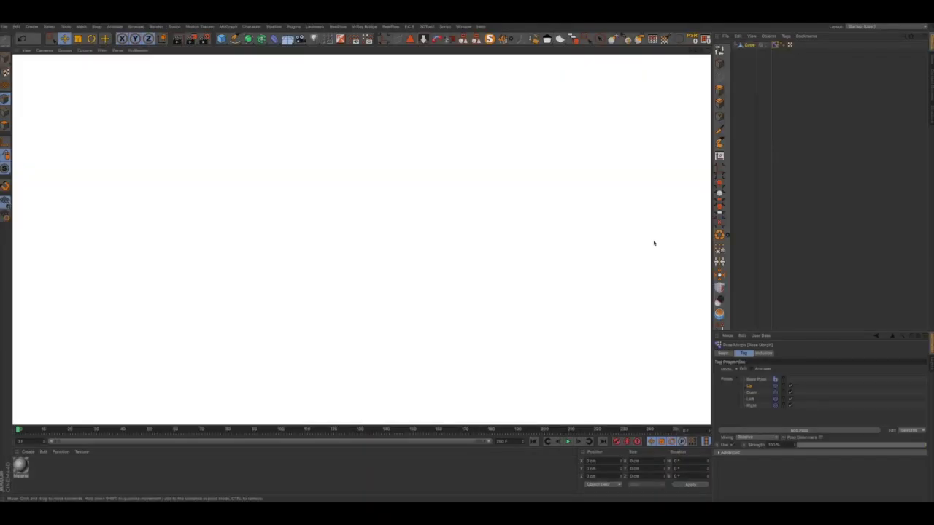
scroll(361, 205, up, 3)
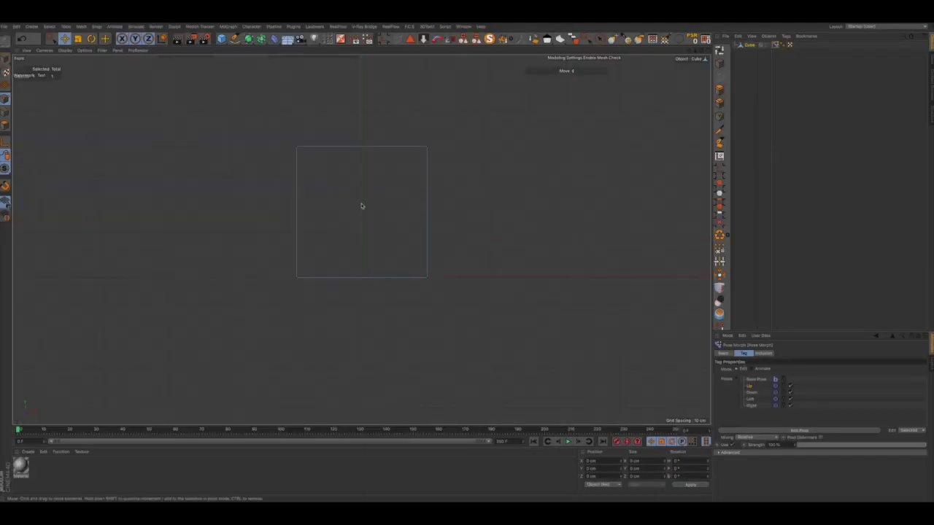
scroll(361, 206, down, 3)
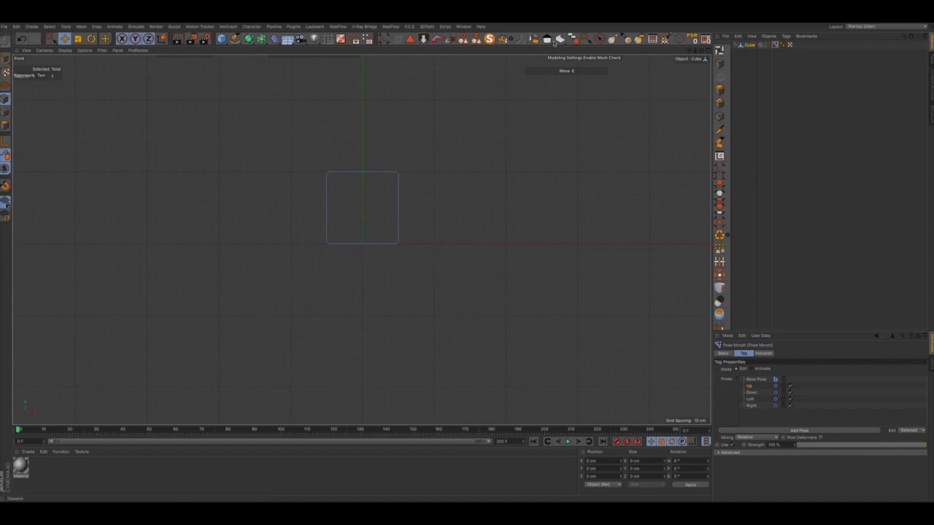
click(587, 40)
drag(309, 165, 423, 196)
drag(363, 74, 467, 261)
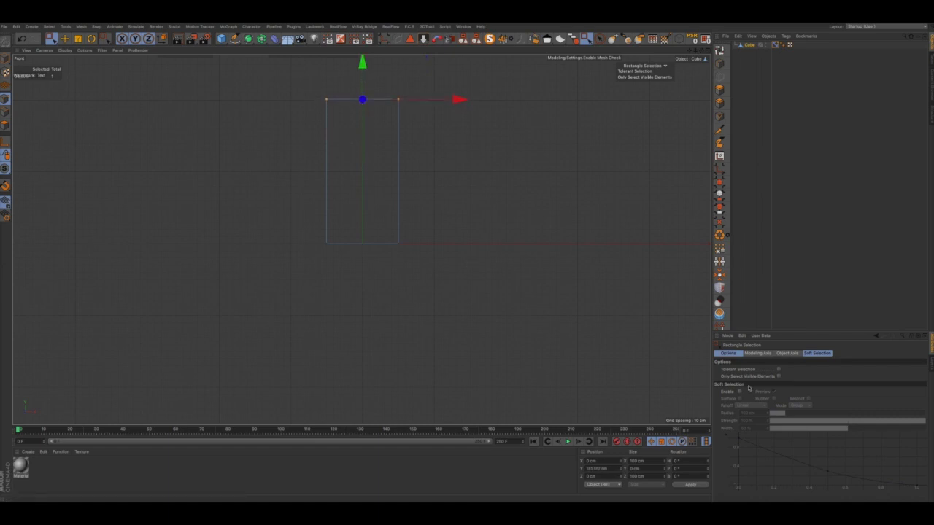
Return to the Pose Morph tag and shape the Down pose by lowering the cube's top points about 100 cm to the base.
click(775, 46)
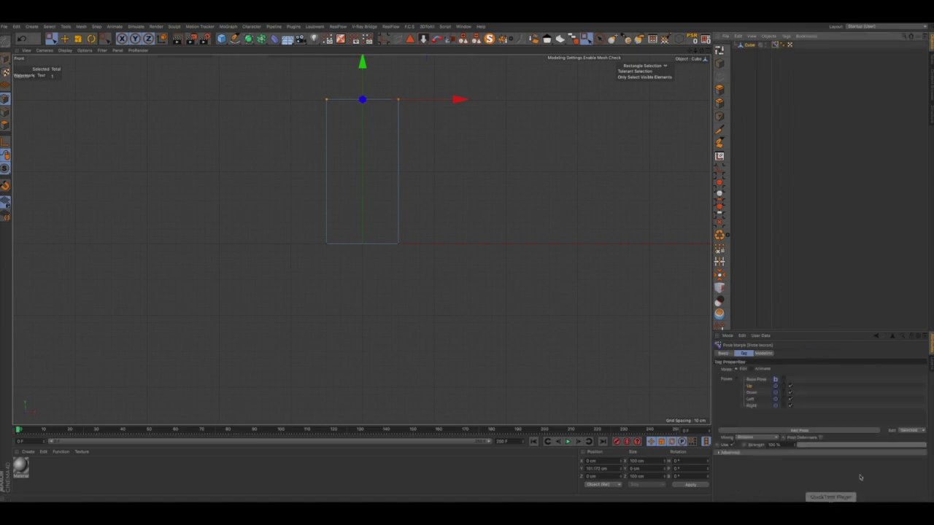
drag(918, 447, 926, 464)
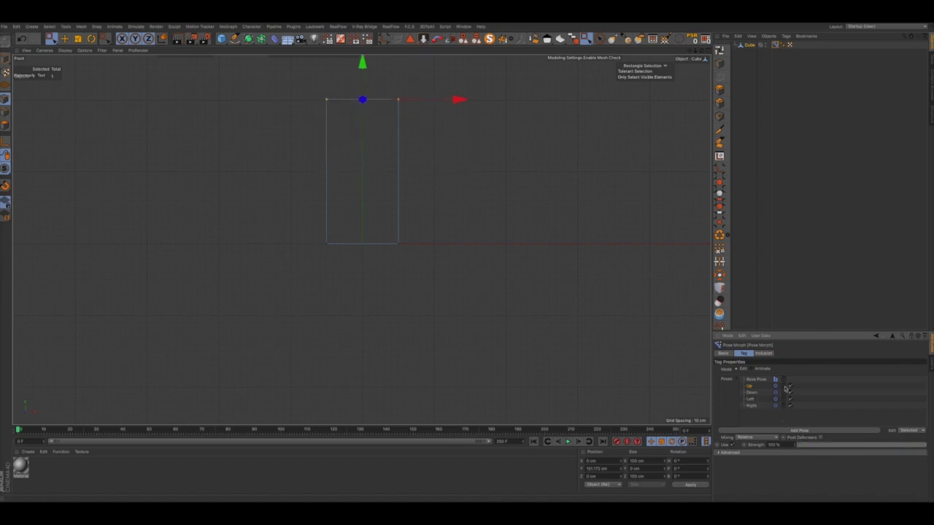
click(756, 394)
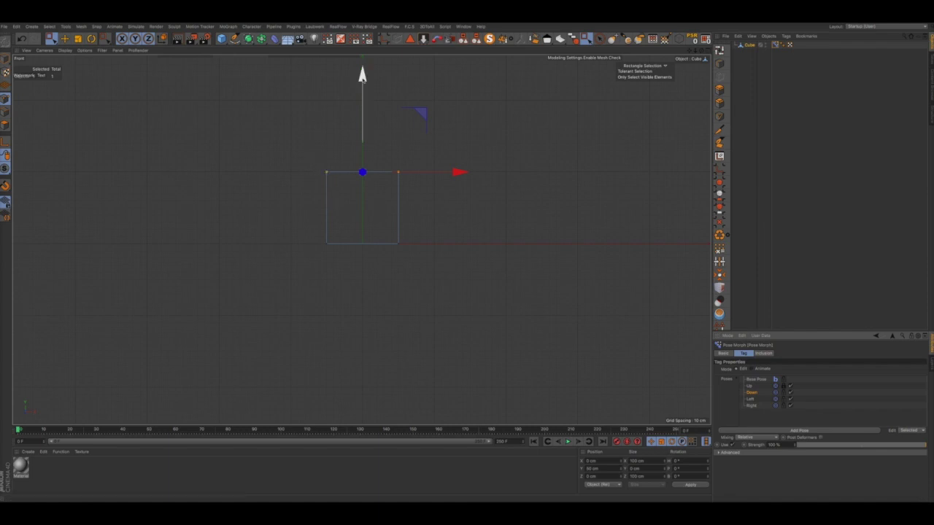
drag(362, 76, 360, 149)
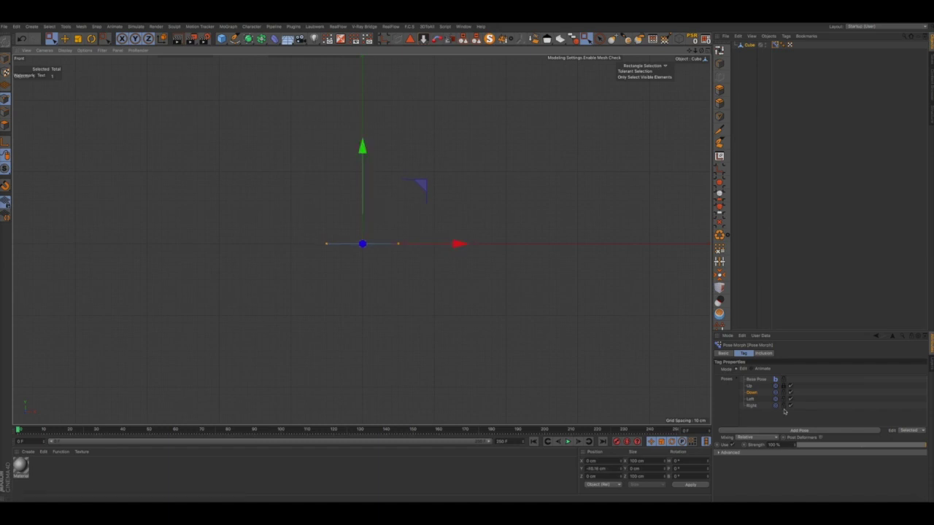
Shape the Left pose by moving the cube's left-side points about 150 cm in the negative X direction.
click(755, 399)
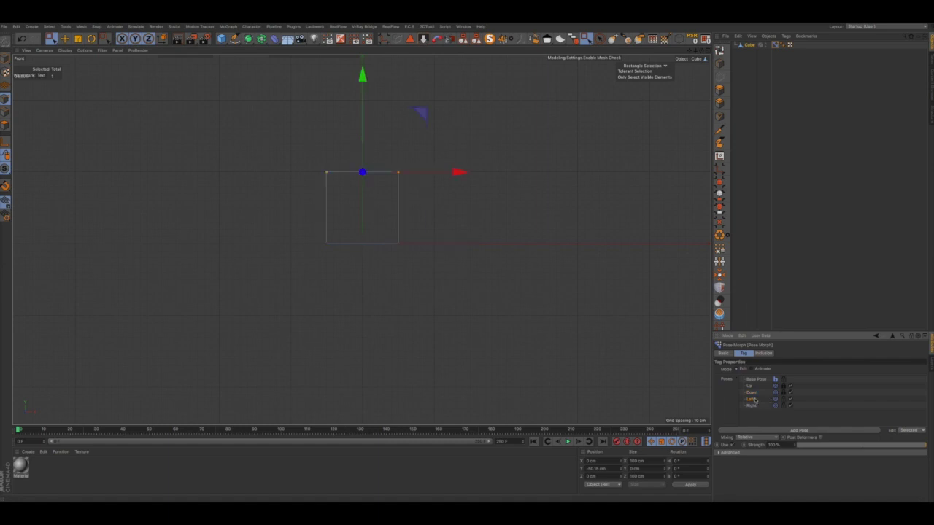
drag(302, 150, 329, 269)
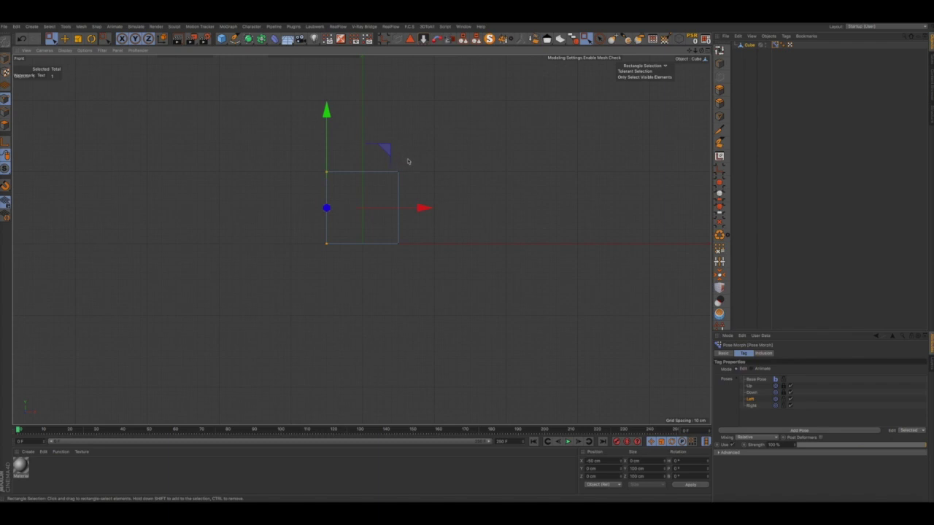
drag(408, 161, 392, 260)
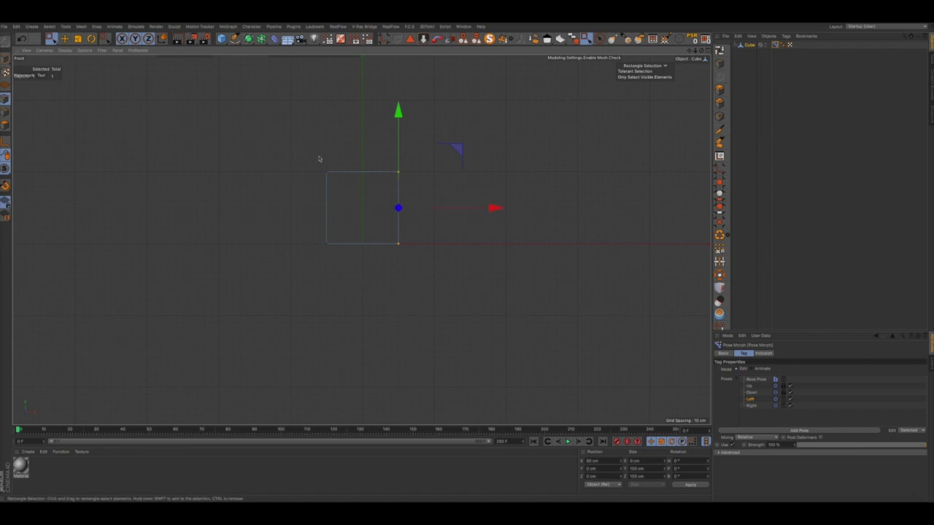
drag(316, 157, 344, 260)
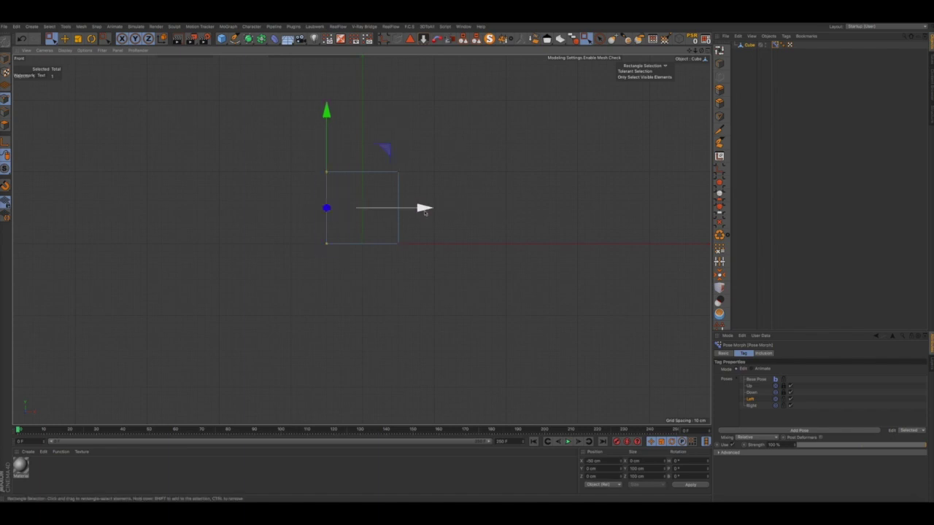
drag(422, 208, 317, 211)
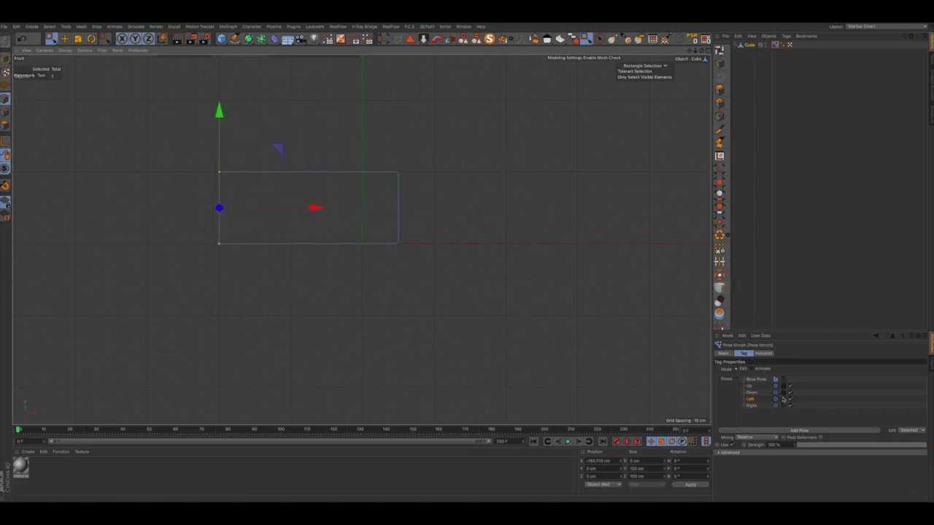
Shape the Right pose by moving the cube's right-side points about 150 cm in positive X, and return to the Base Pose with nothing selected.
click(753, 406)
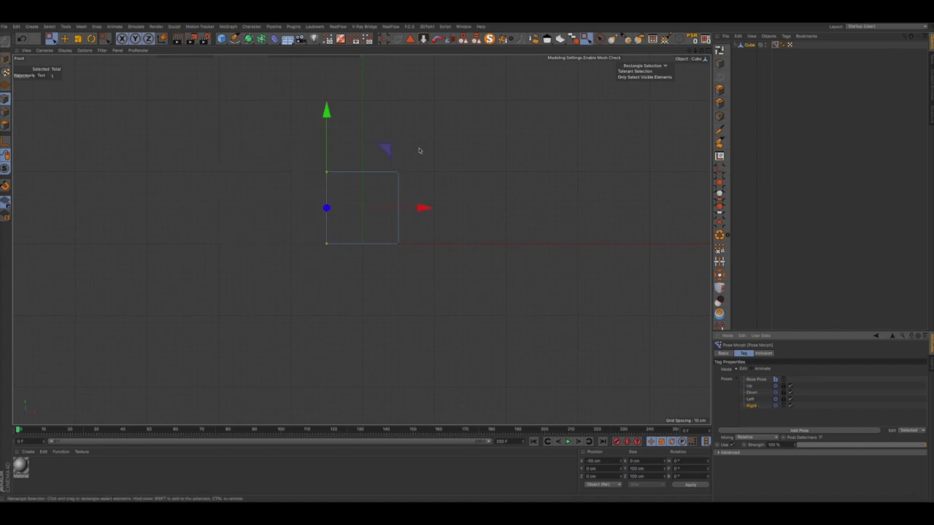
drag(419, 150, 382, 334)
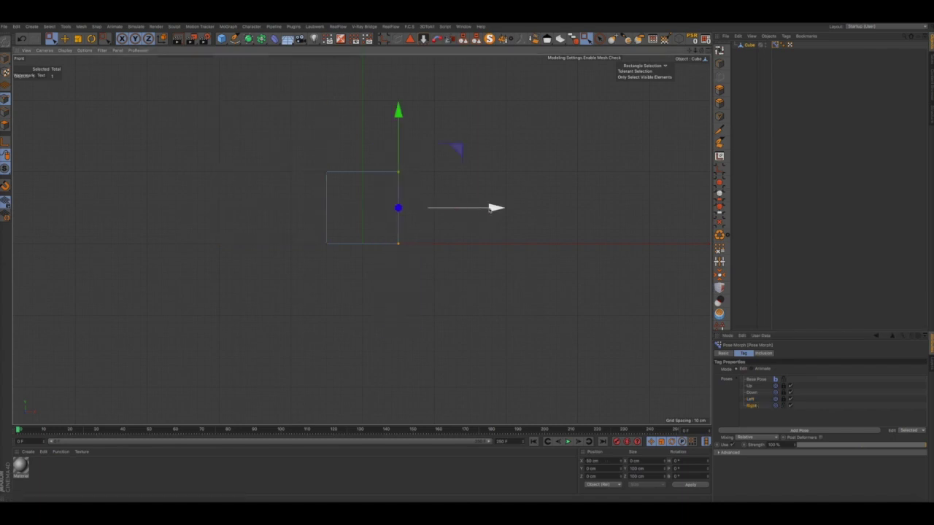
drag(490, 209, 600, 213)
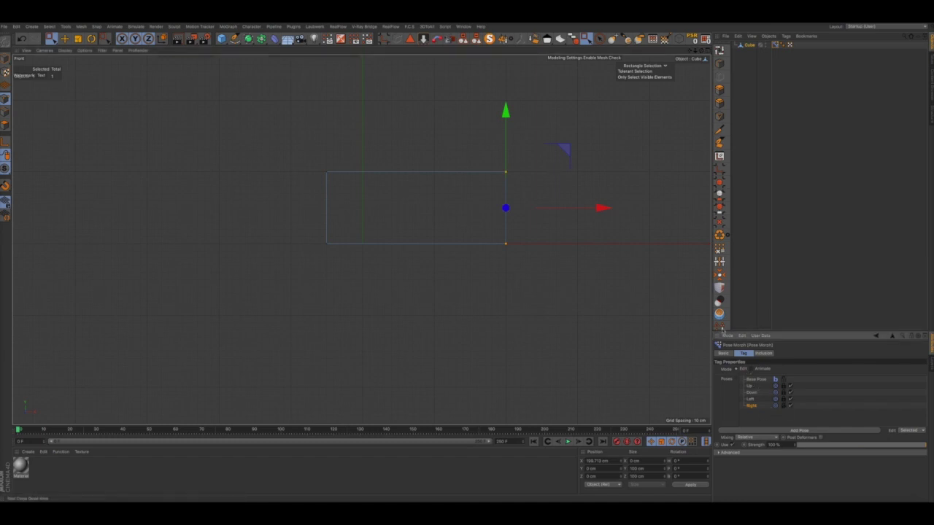
click(753, 379)
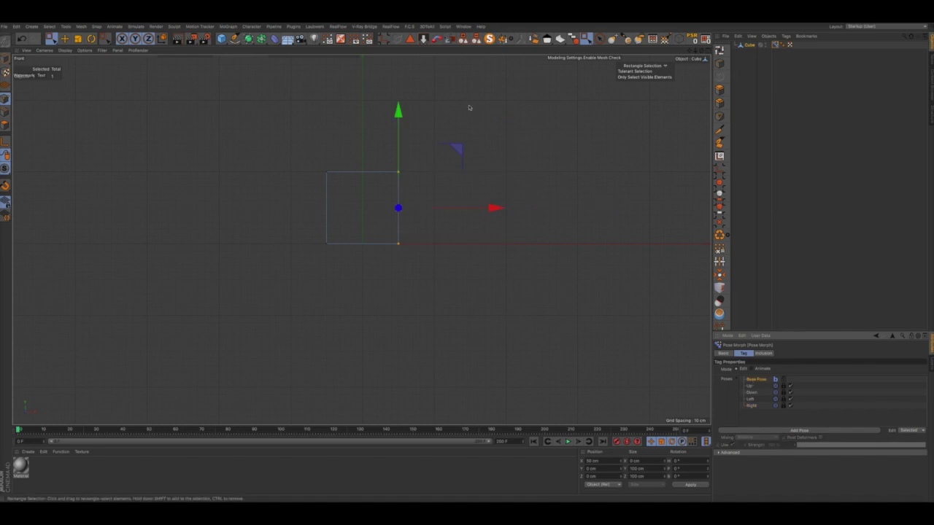
click(635, 92)
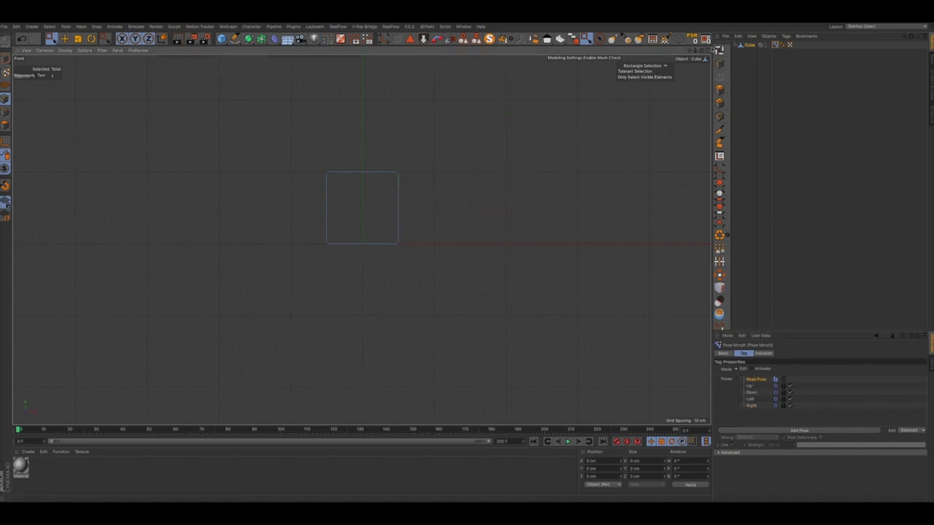
In the perspective view, switch the Pose Morph tag to Animate mode and set the Up, Down, Left and Right strengths to 0%.
click(707, 52)
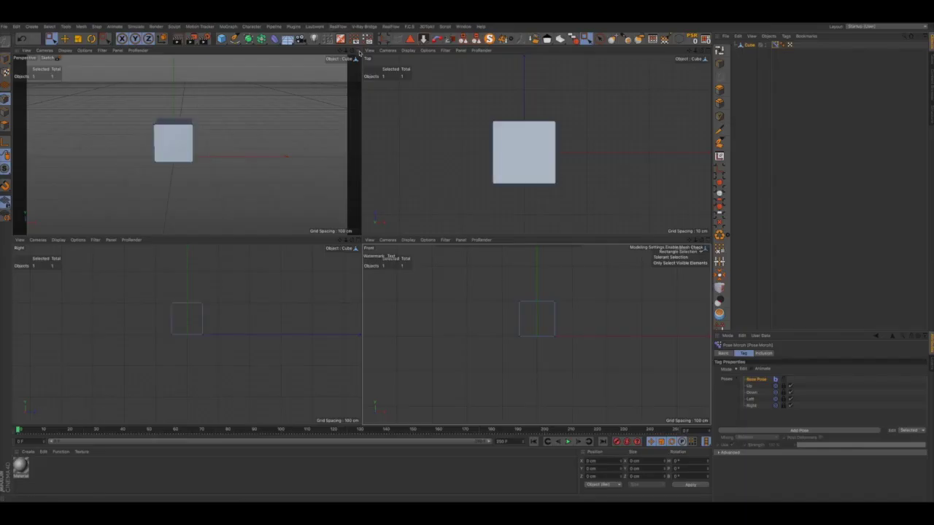
click(350, 51)
scroll(374, 166, down, 3)
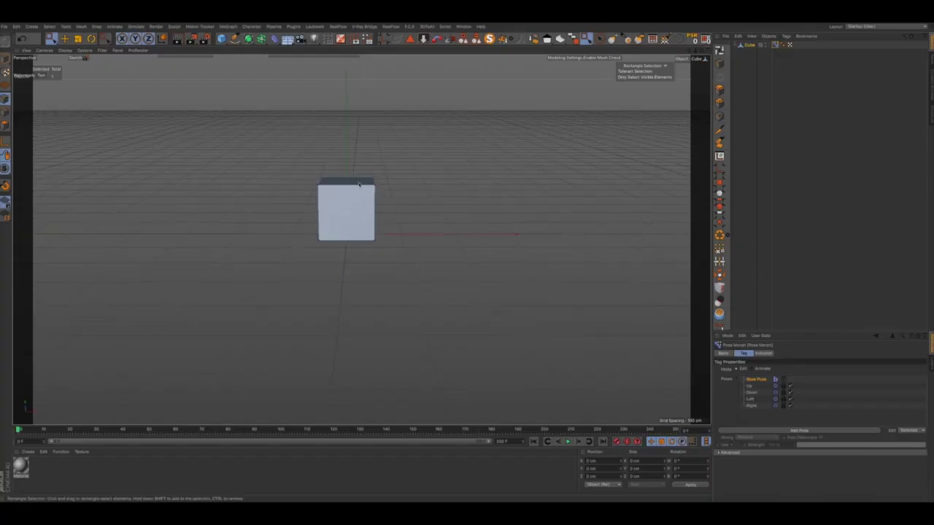
alt+drag(358, 184, 375, 198)
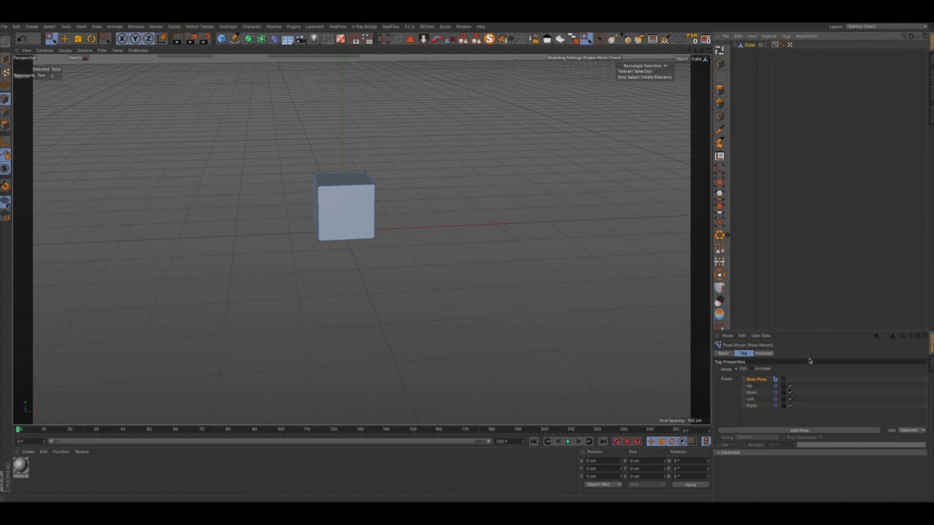
click(755, 369)
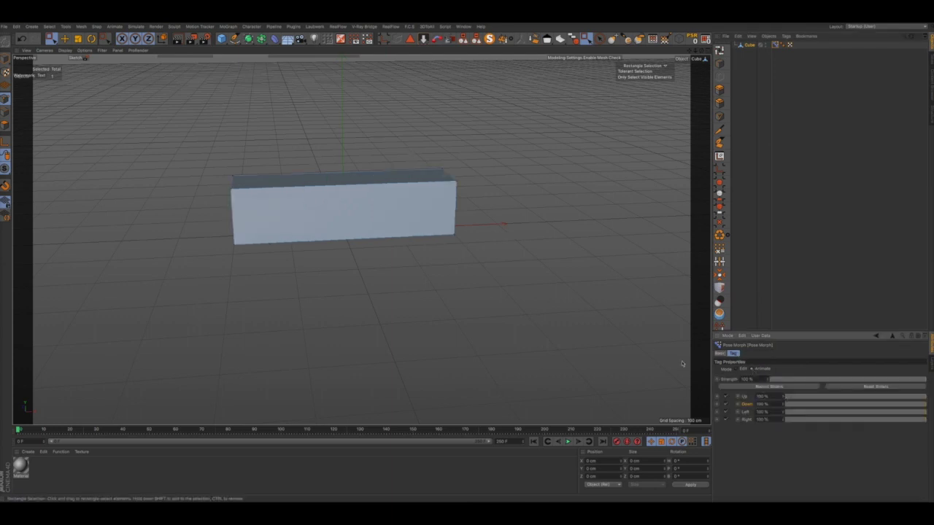
drag(824, 397, 773, 422)
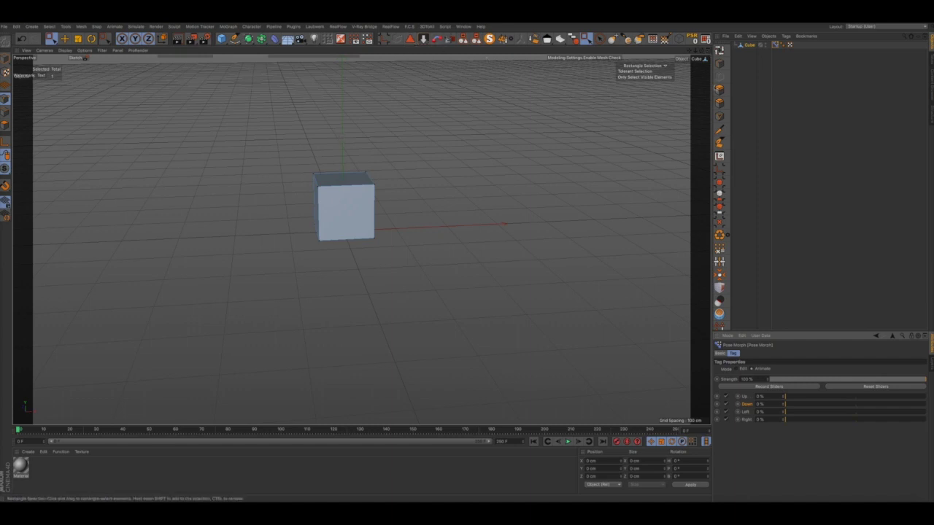
Add an XPresso tag to the cube and close the XPresso Editor.
right_click(748, 46)
mouse_move(752, 48)
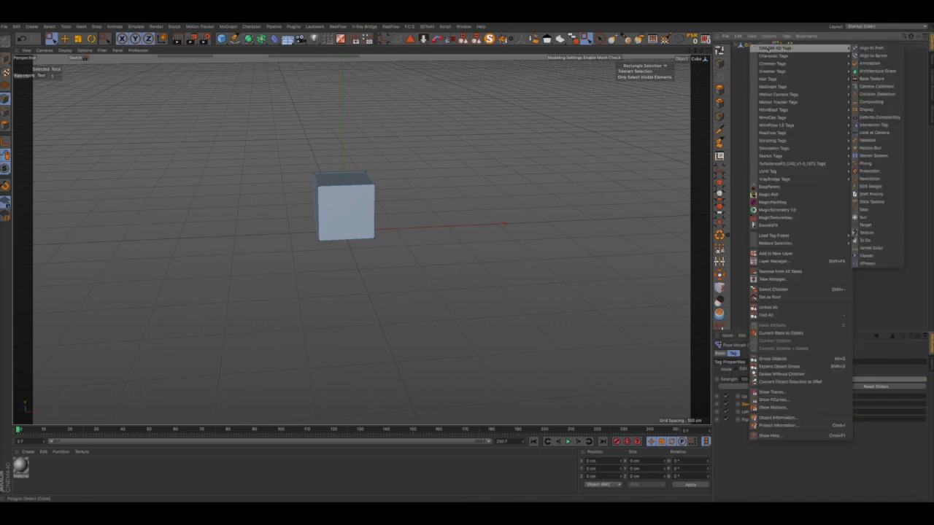
click(868, 263)
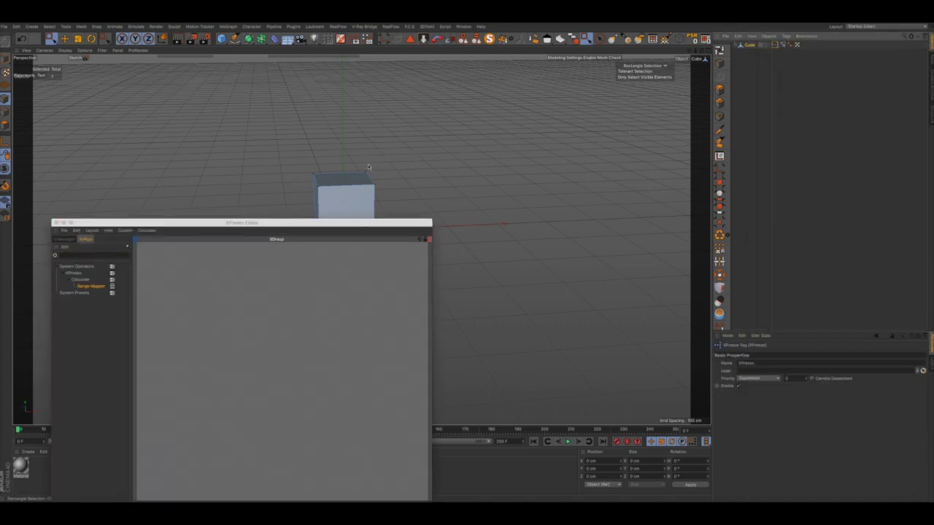
alt+drag(351, 180, 351, 155)
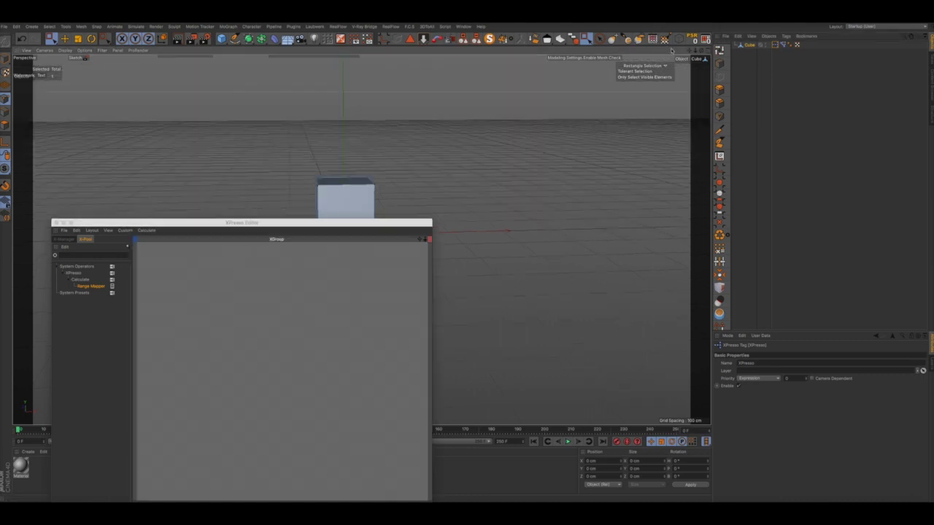
alt+middle_drag(467, 261, 529, 133)
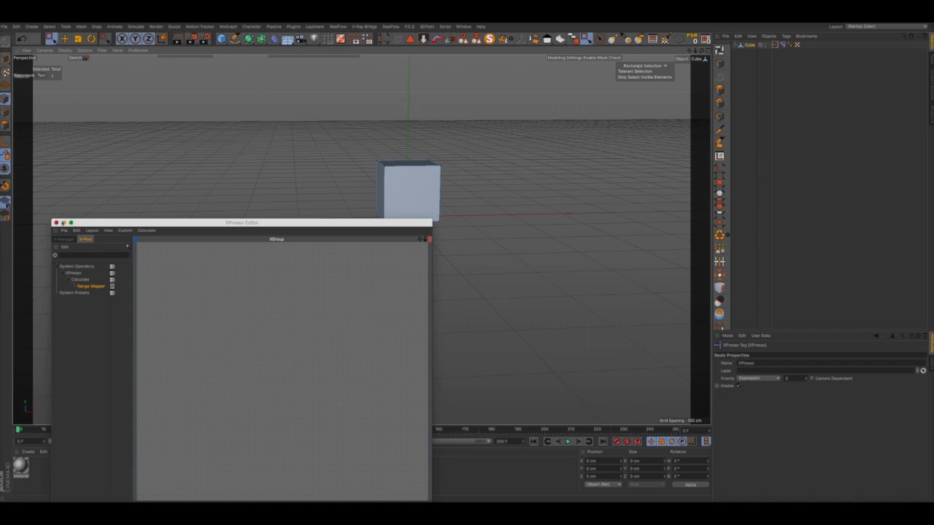
click(56, 223)
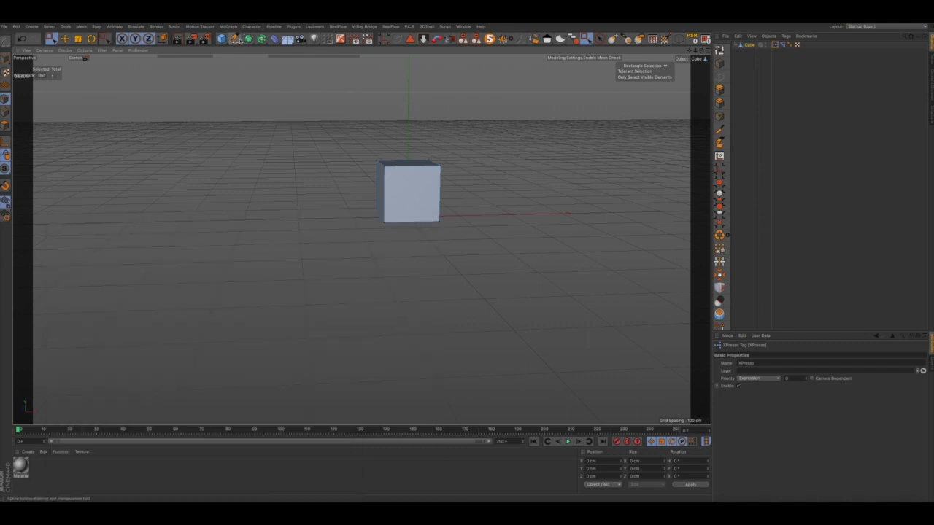
Add a Rectangle spline around the cube in the scene.
click(234, 38)
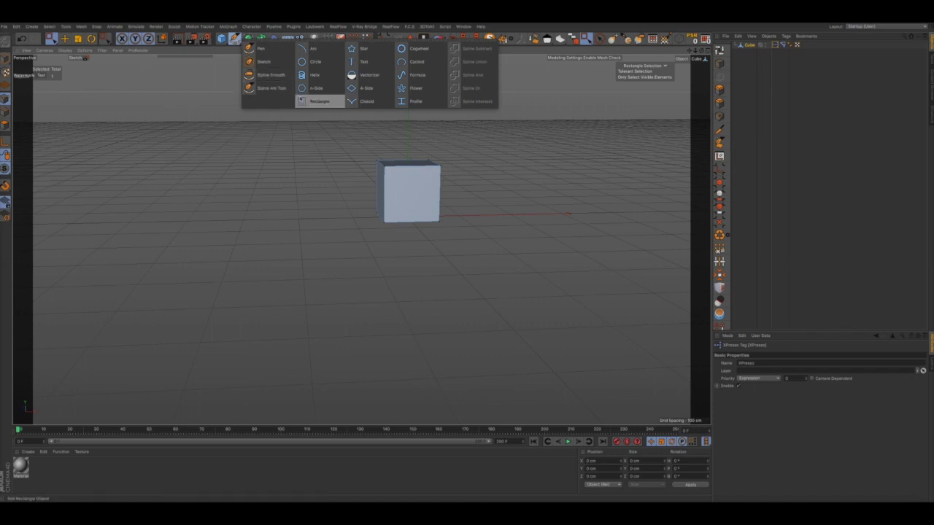
click(320, 101)
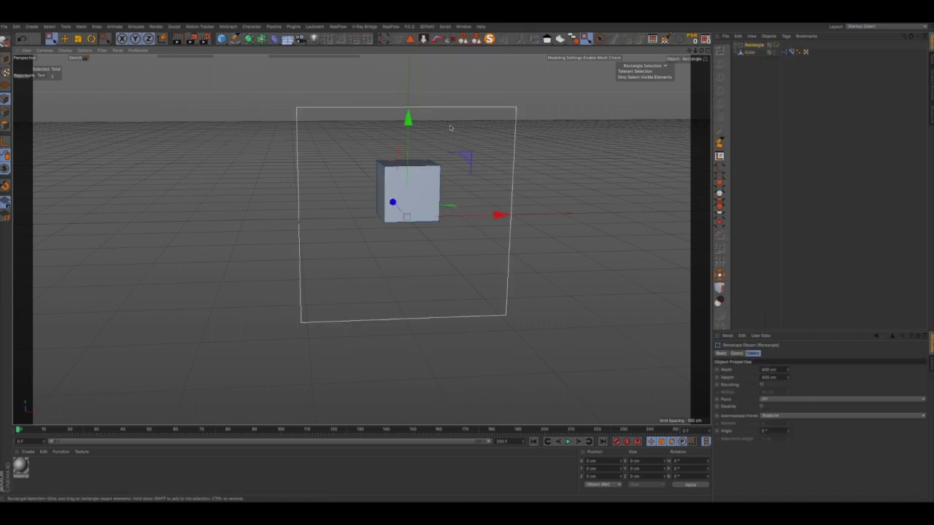
alt+drag(397, 171, 415, 189)
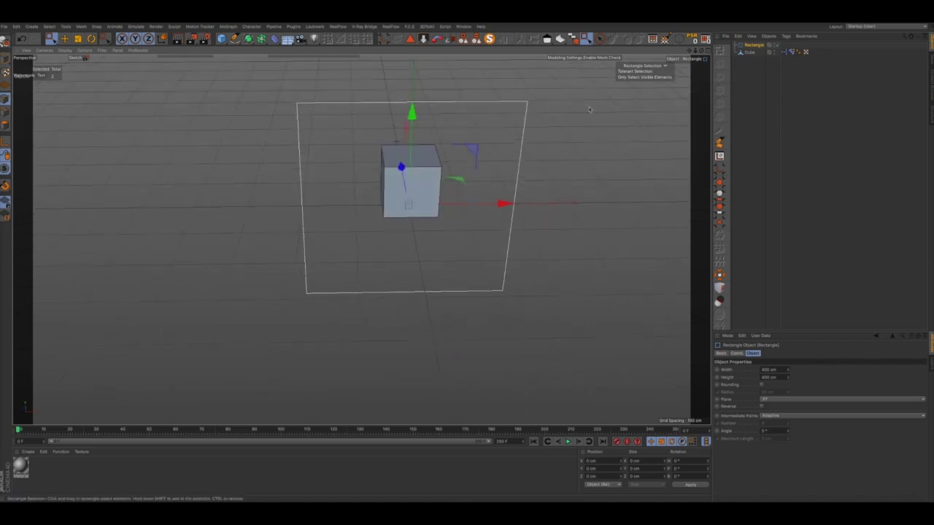
drag(685, 52, 544, 55)
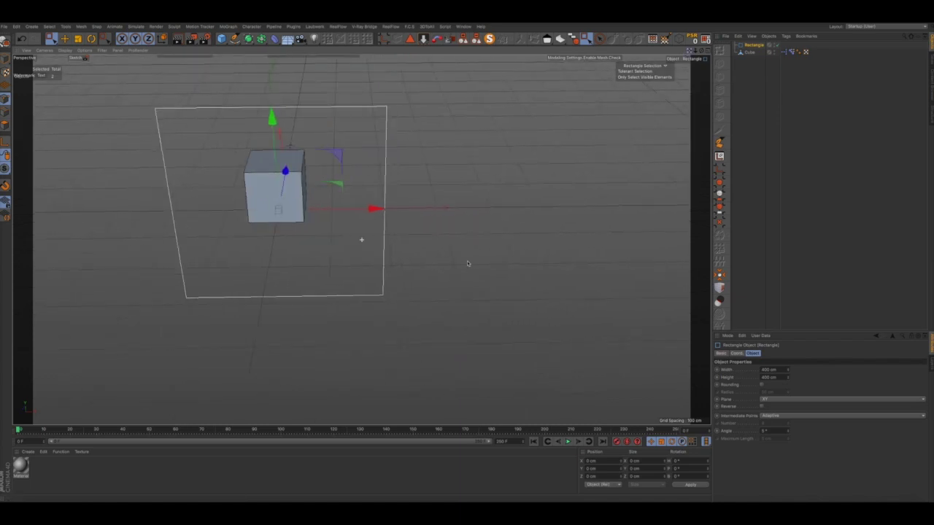
Set the rectangle spline's width and height to 200 cm.
click(774, 370)
key(Return)
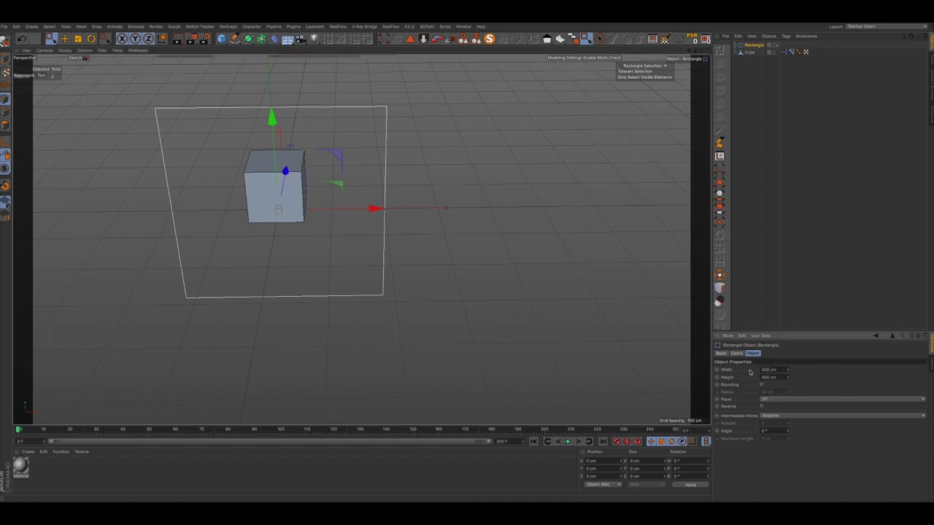
click(752, 373)
text(200)
key(Tab)
text(4)
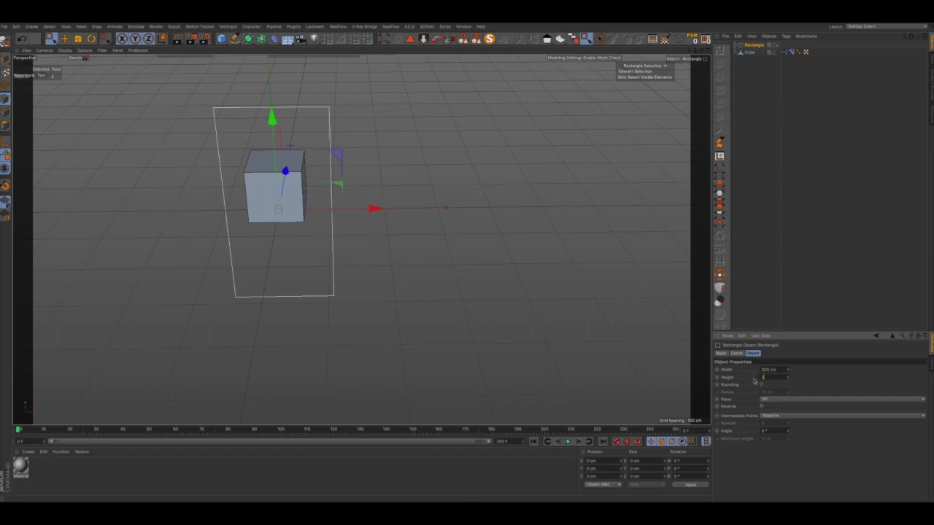
text(00)
key(Return)
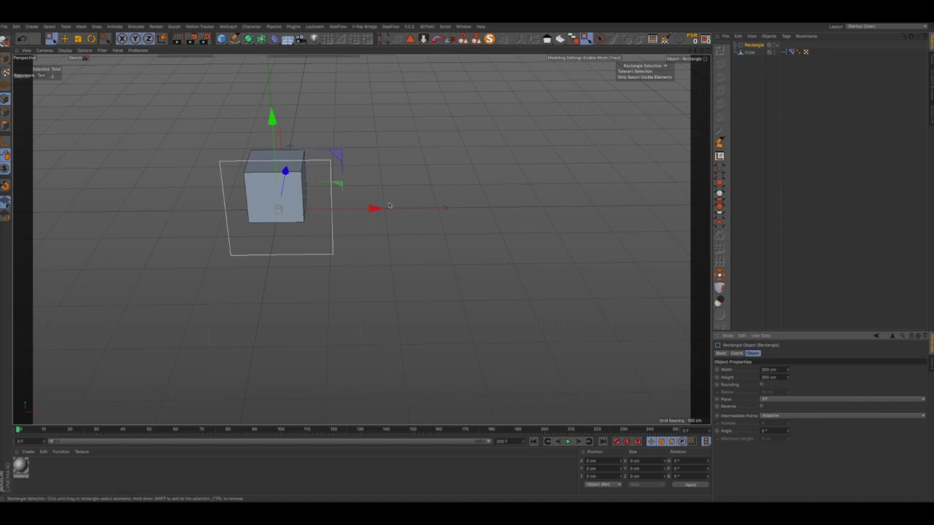
Move the rectangle spline in the positive X direction until it clears the cube, and rename it Frame.
drag(376, 209, 478, 207)
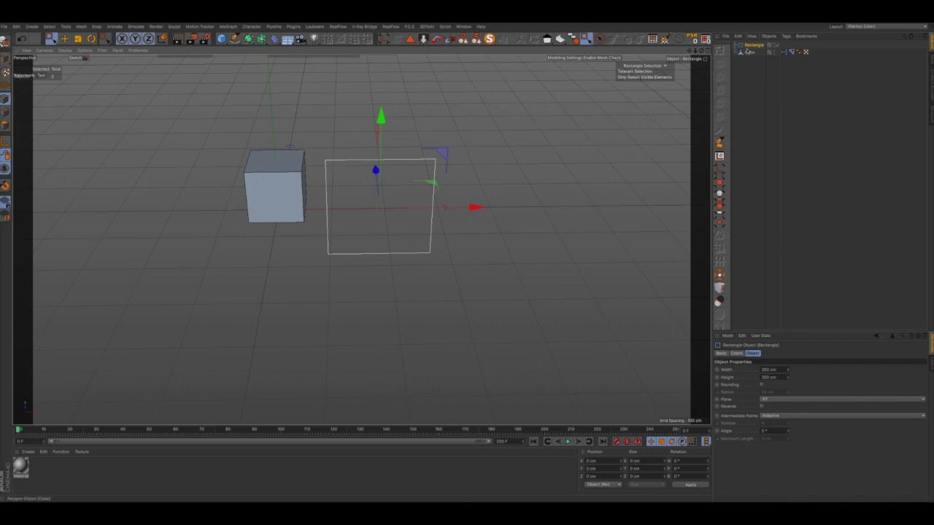
double_click(753, 45)
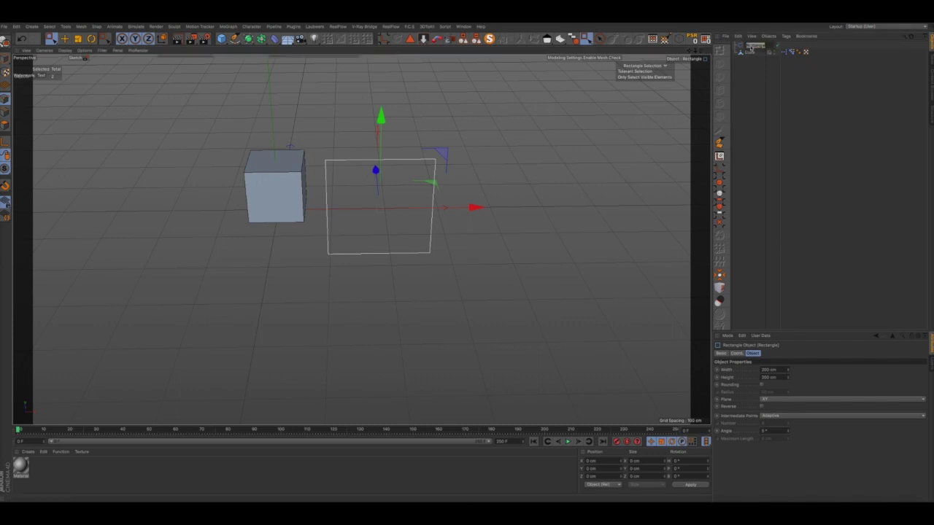
key(BackSpace)
click(753, 70)
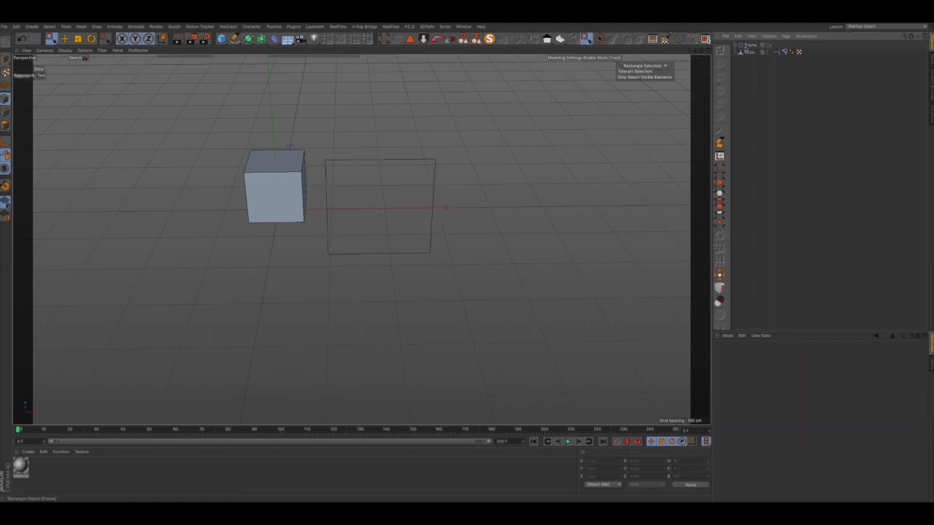
Duplicate the Frame spline and rename the copy Ctrl.
click(747, 46)
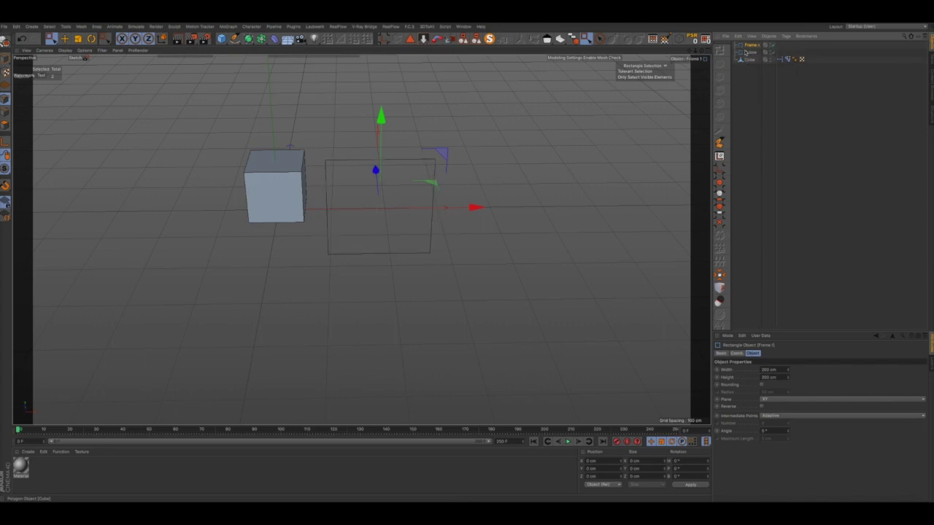
key(ctrl+c)
key(ctrl+v)
double_click(751, 46)
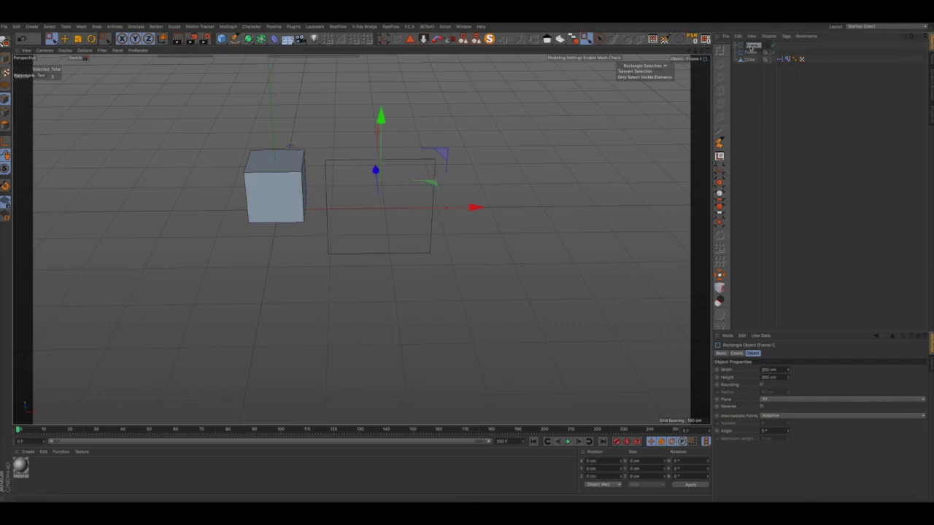
key(BackSpace)
text(Ctrl)
key(Return)
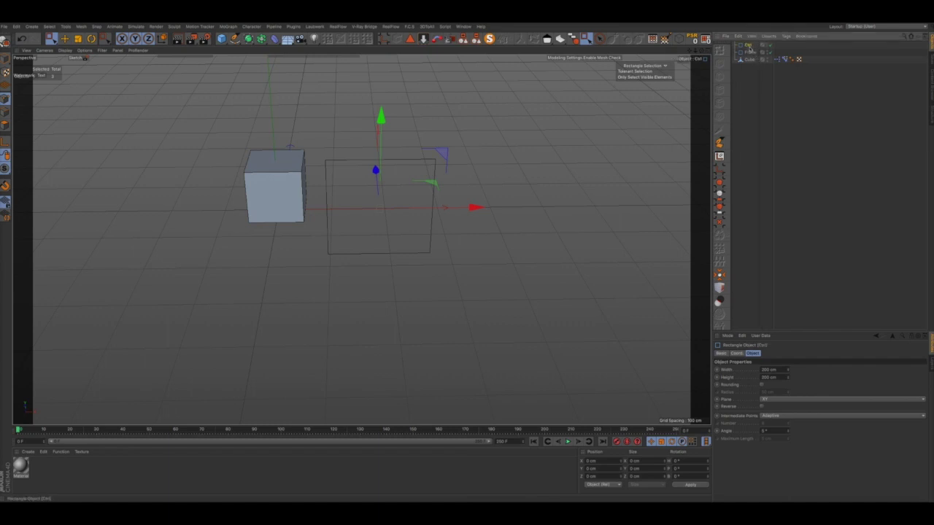
Set the Ctrl rectangle's width and height to 10 cm.
click(758, 371)
text(10)
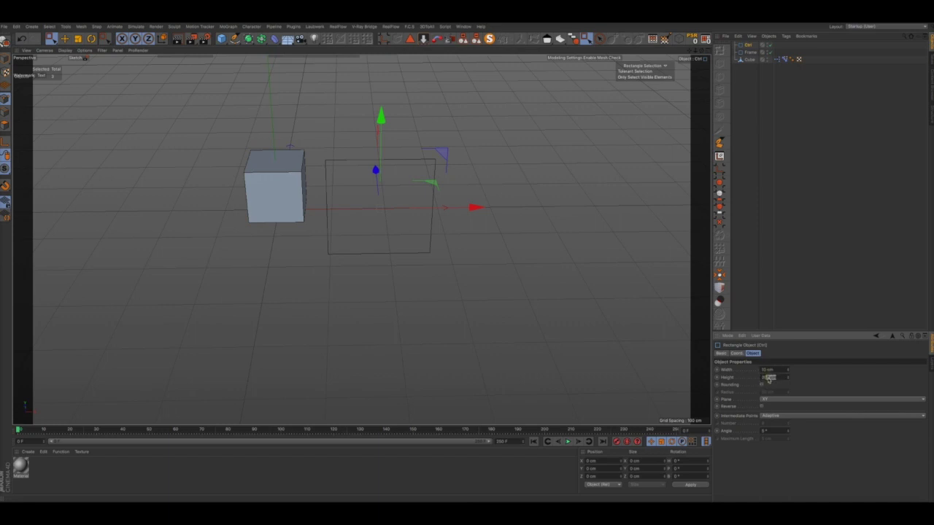
click(759, 379)
text(10)
key(Return)
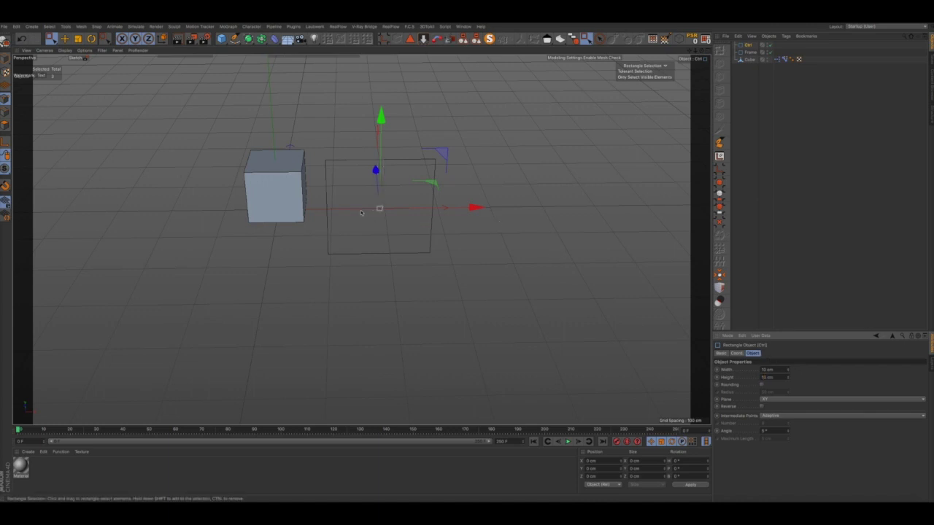
Make Ctrl a child of Frame and group both splines under a new null.
alt+drag(310, 198, 300, 174)
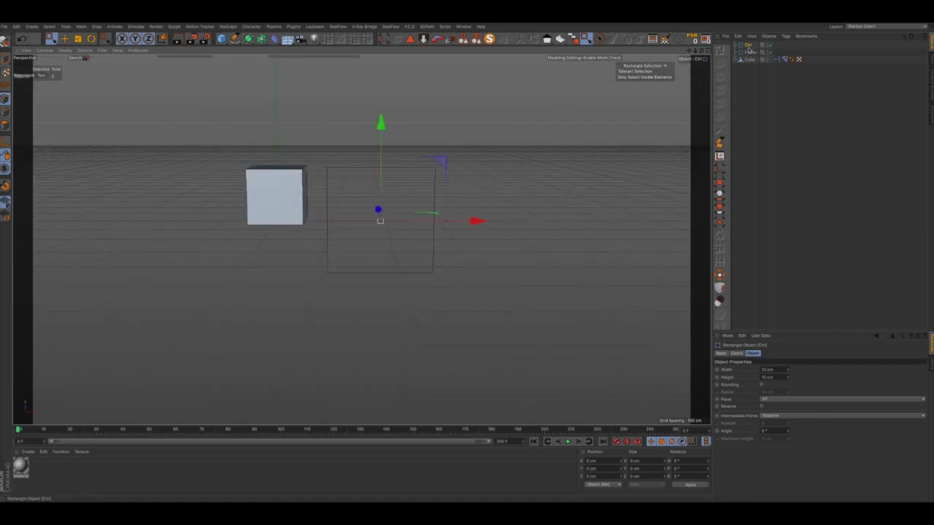
click(748, 48)
text(Frame)
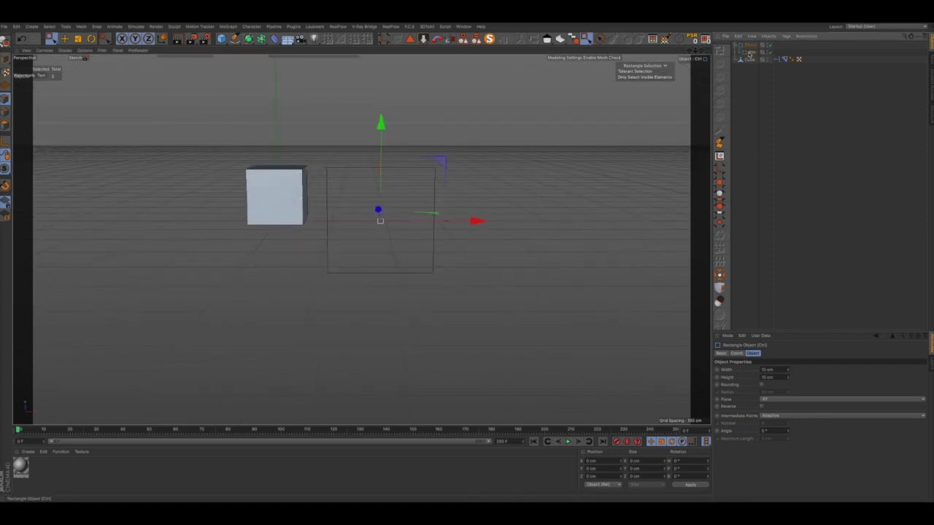
key(Return)
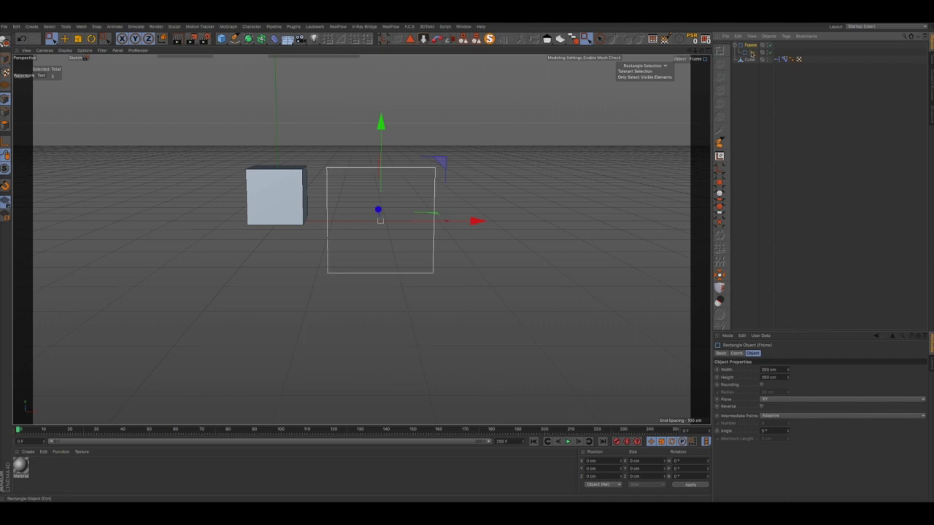
ctrl+click(752, 54)
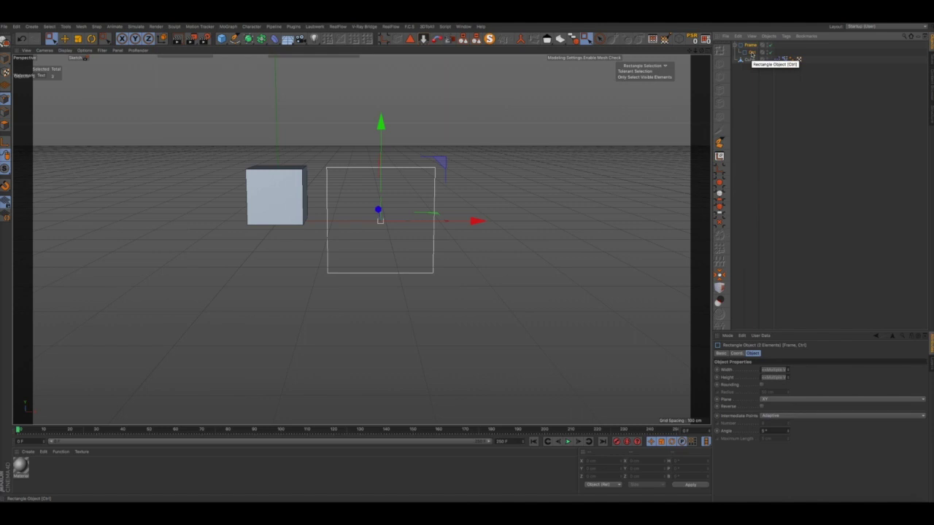
key(alt+g)
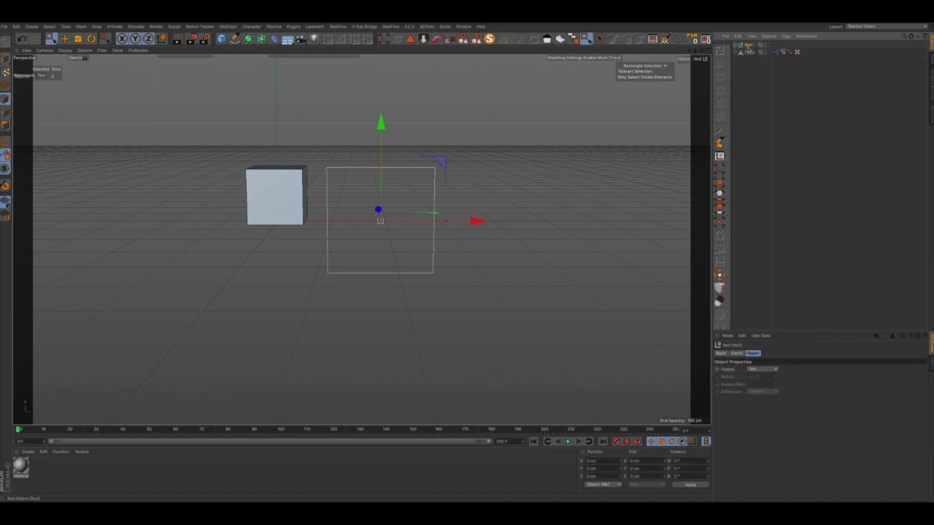
Rename the null that groups the two rectangle splines as Frame Ctrl.
double_click(747, 48)
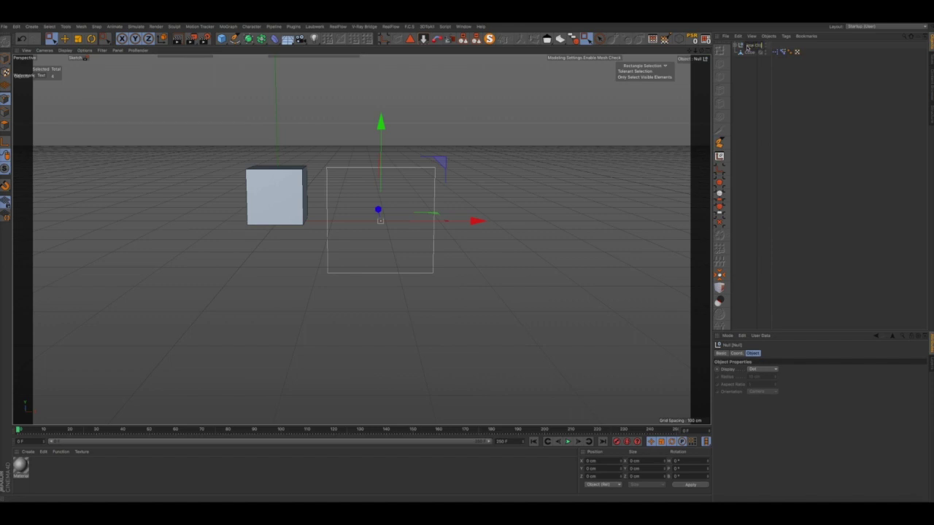
key(Return)
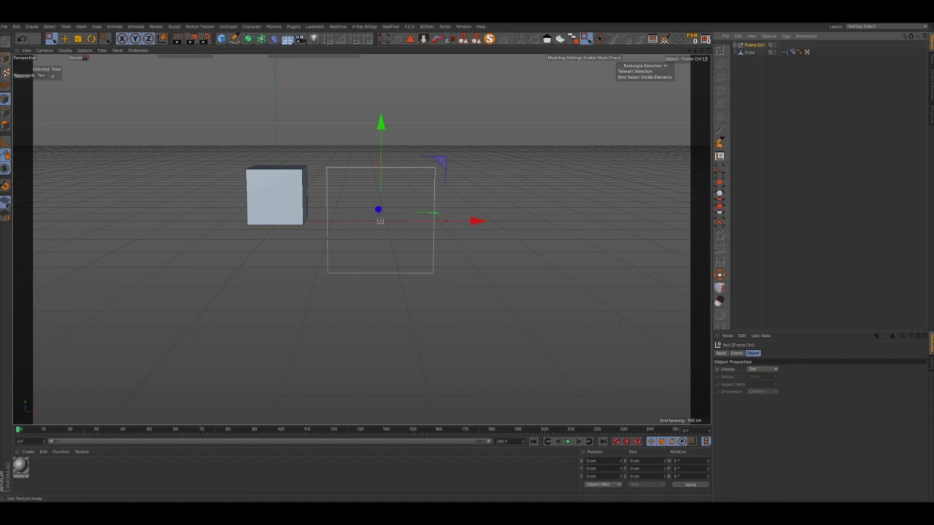
Scale the Frame Ctrl null down uniformly and move it up beside the upper part of the cube.
click(5, 59)
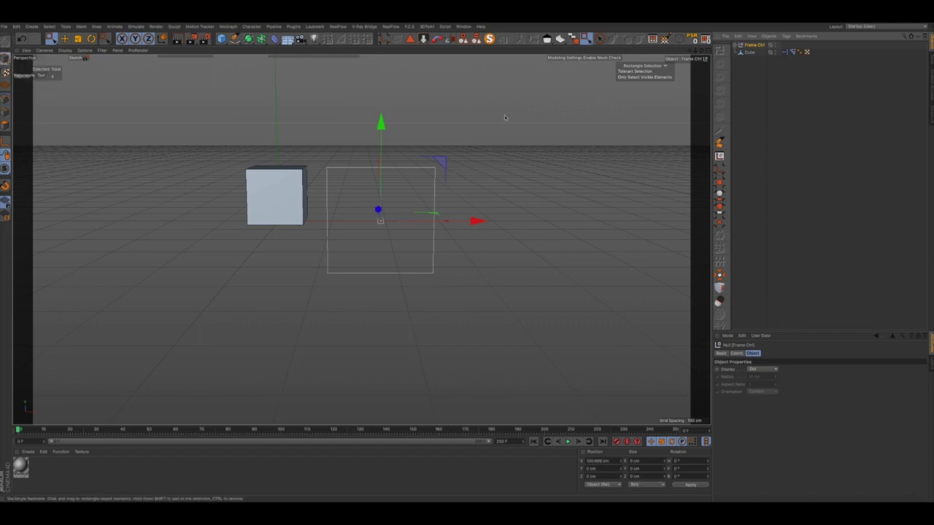
key(t)
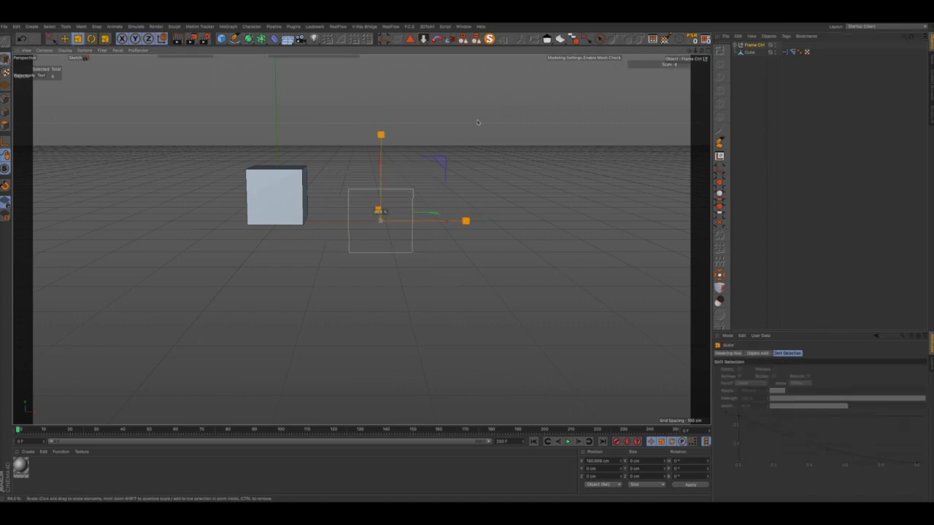
drag(465, 128, 397, 137)
key(e)
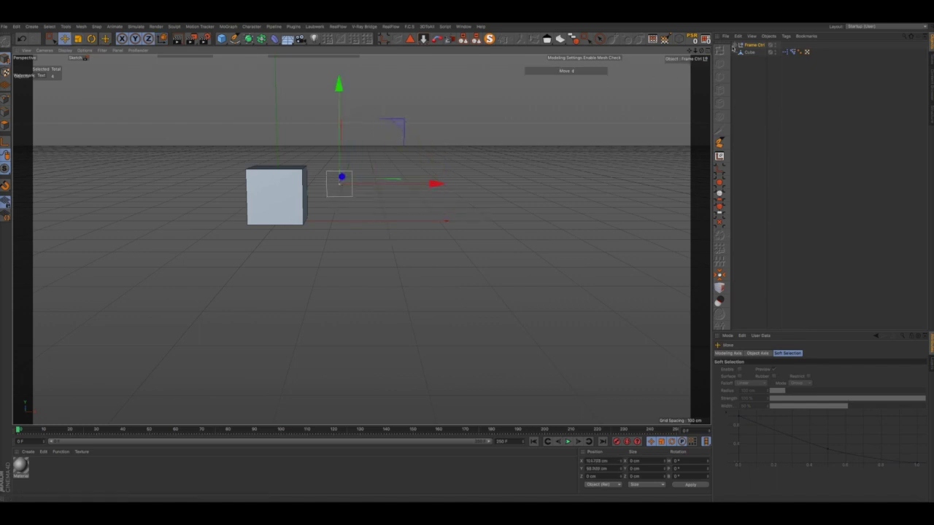
Try moving the Ctrl rectangle freely in the XY plane relative to Frame.
click(737, 45)
click(753, 61)
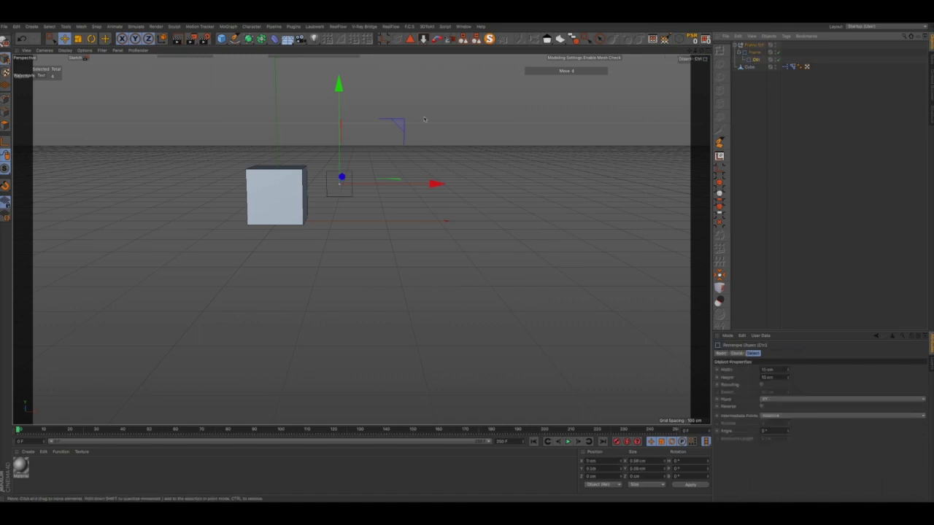
scroll(324, 190, up, 5)
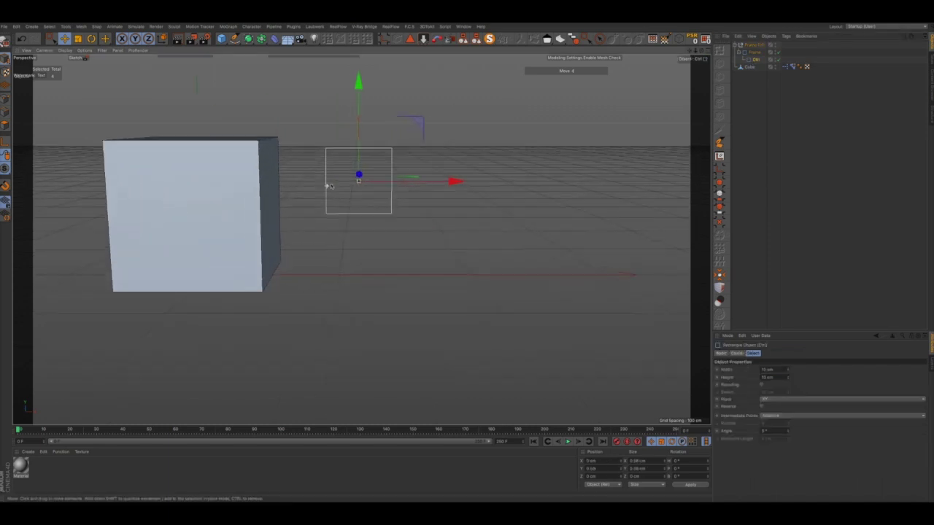
drag(358, 180, 417, 161)
drag(479, 104, 428, 136)
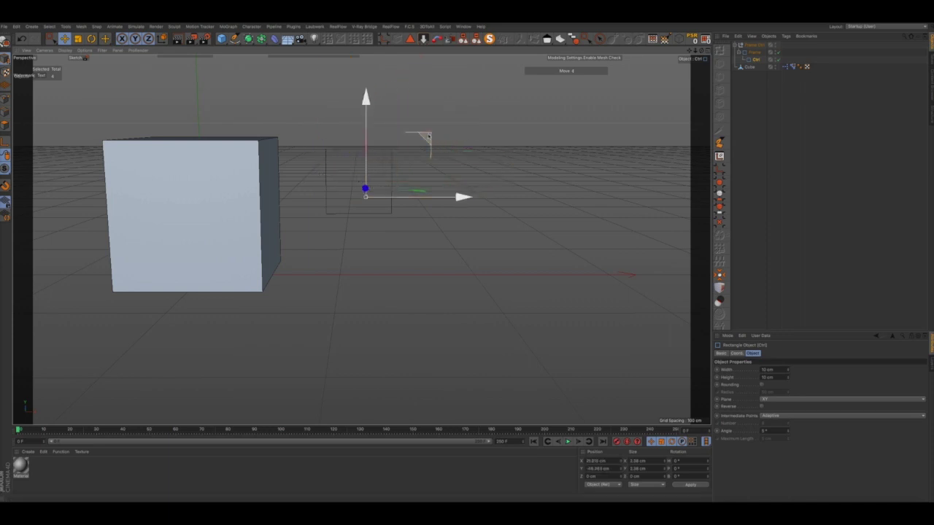
Add a Protection tag to the Ctrl rectangle and set its position mode to Limit.
right_click(756, 60)
mouse_move(788, 63)
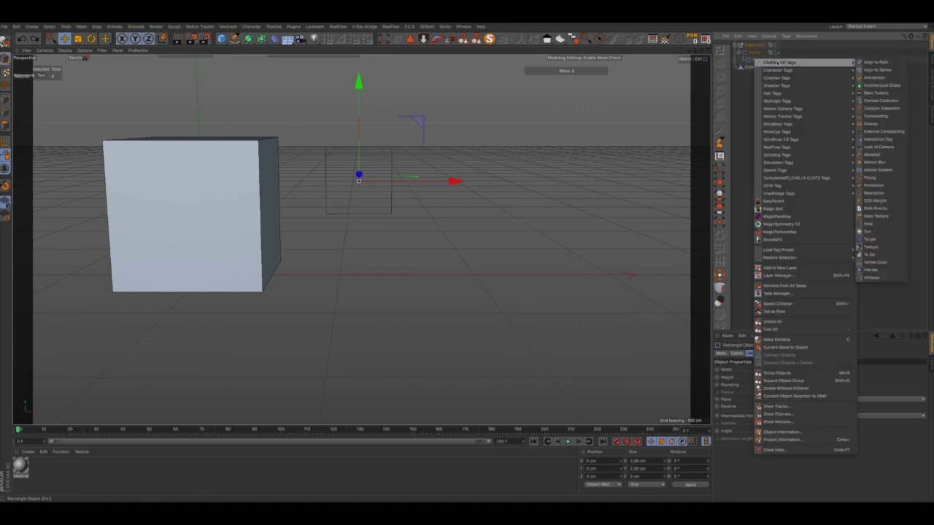
click(874, 185)
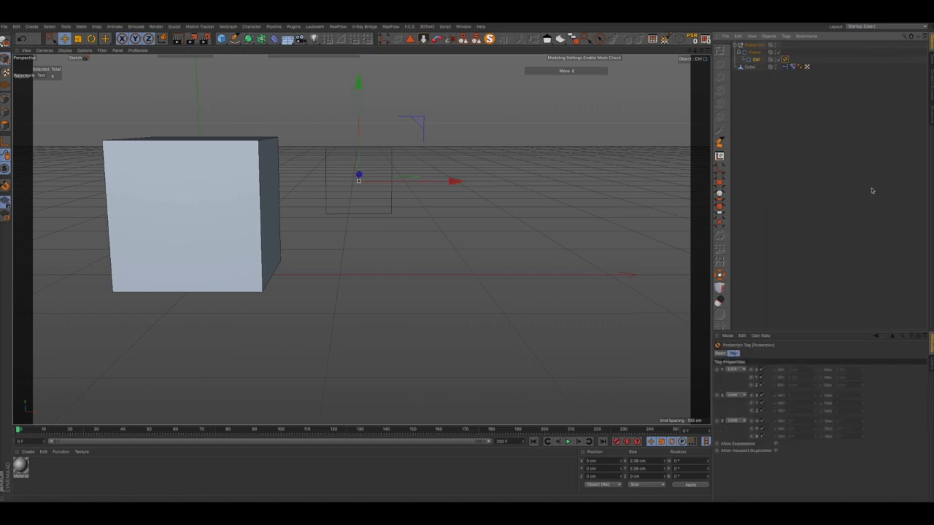
click(743, 370)
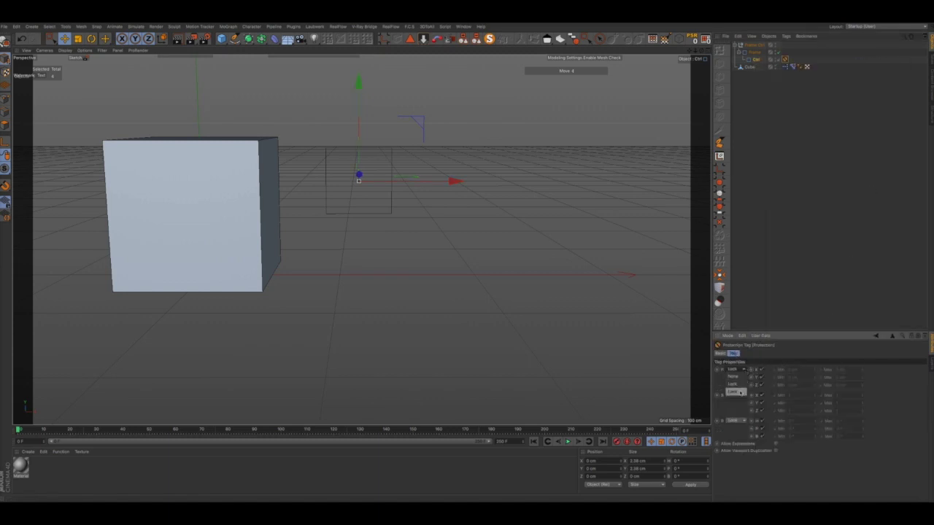
click(737, 387)
click(761, 370)
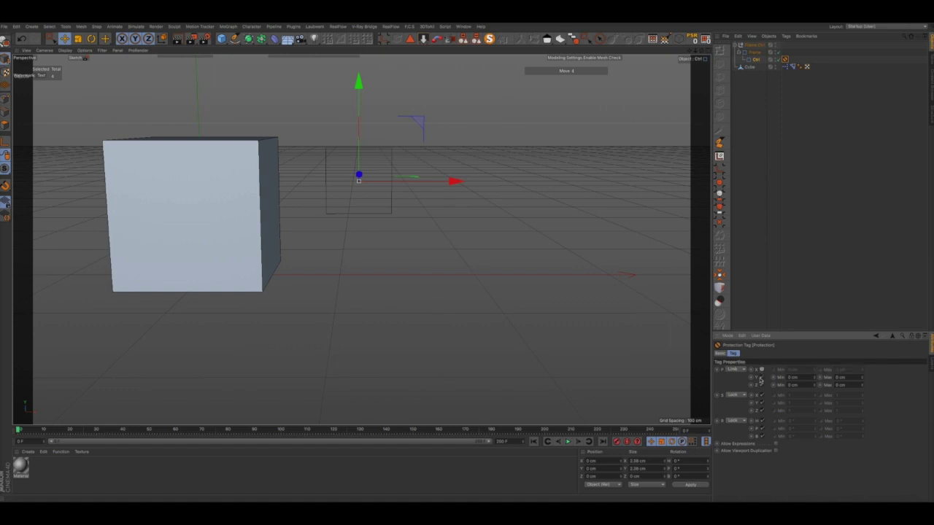
click(761, 378)
click(761, 385)
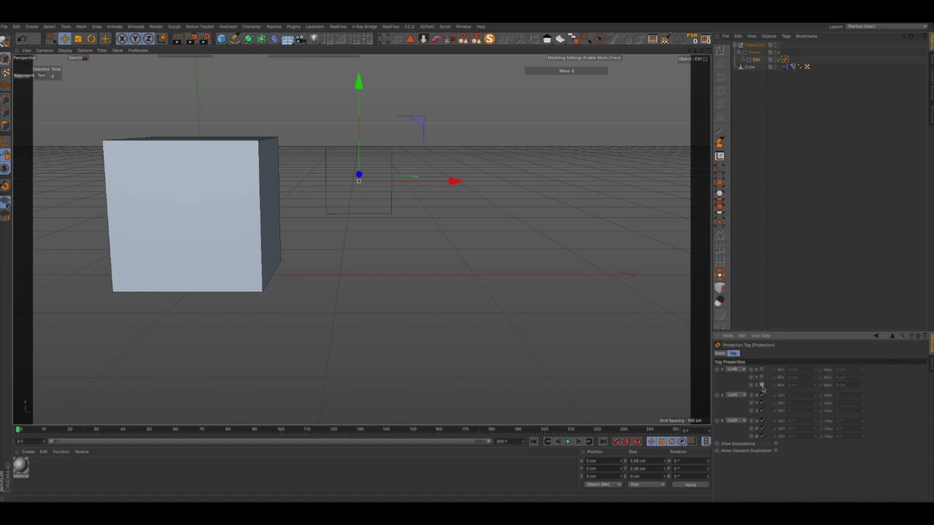
click(761, 378)
click(761, 370)
click(762, 385)
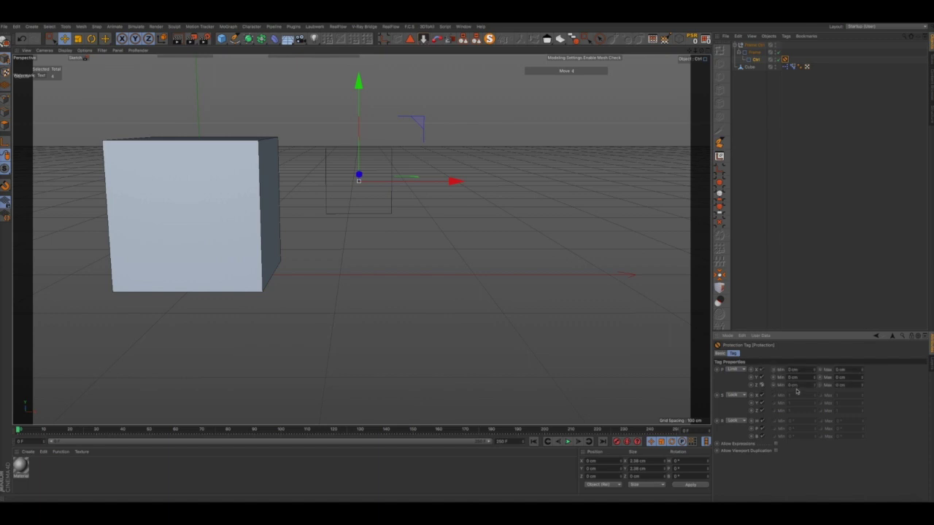
Limit Ctrl's X and Y position to a minimum of -100 cm and a maximum of 100 cm in the Protection tag.
click(787, 371)
key(BackSpace)
drag(857, 373, 855, 376)
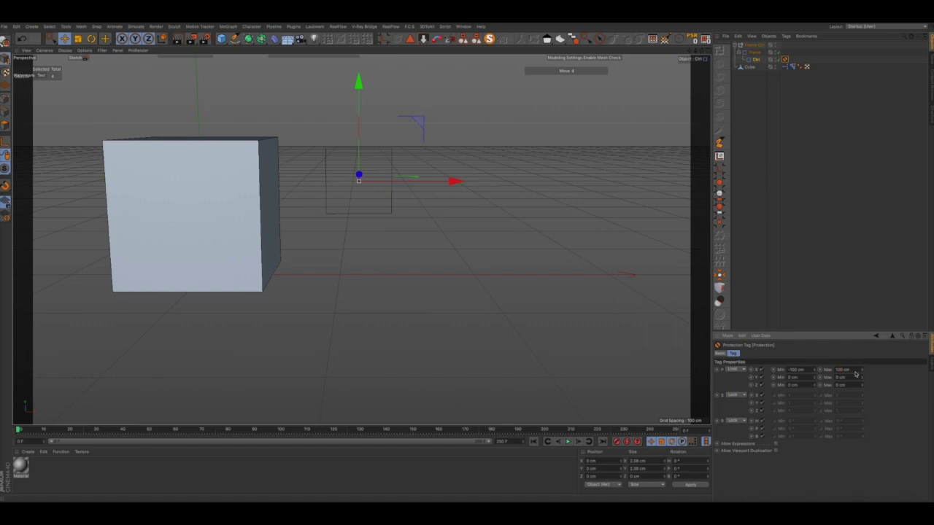
click(794, 378)
text(-)
click(839, 378)
text(100)
text(00)
key(Return)
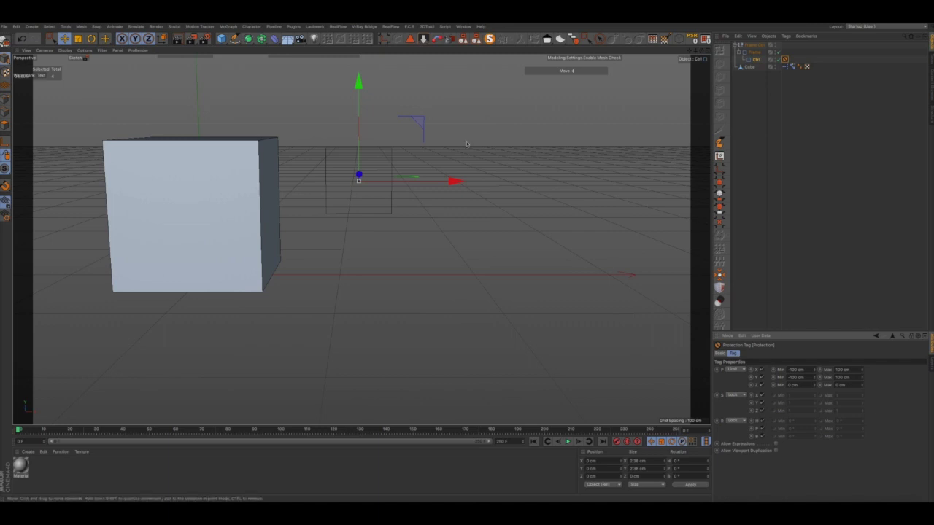
Test the position limits by moving Ctrl around inside Frame, and undo the move.
click(759, 61)
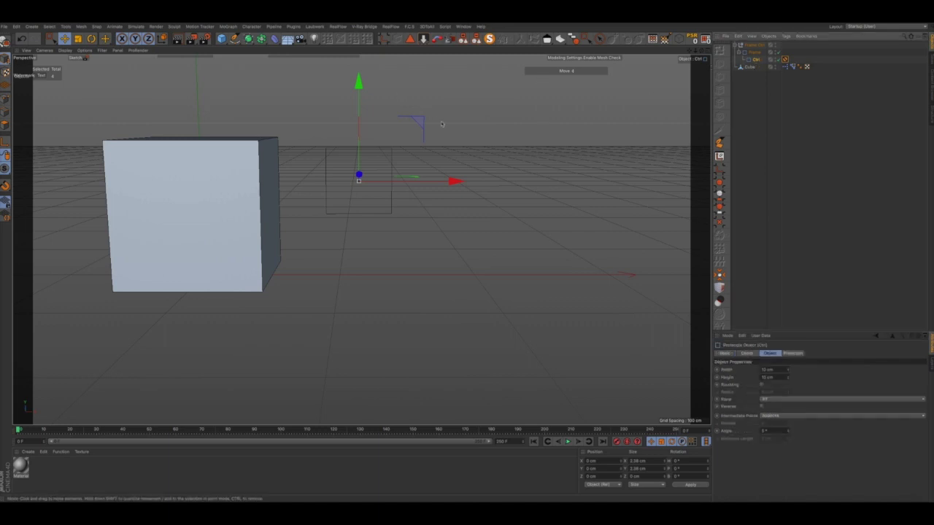
drag(419, 123, 385, 122)
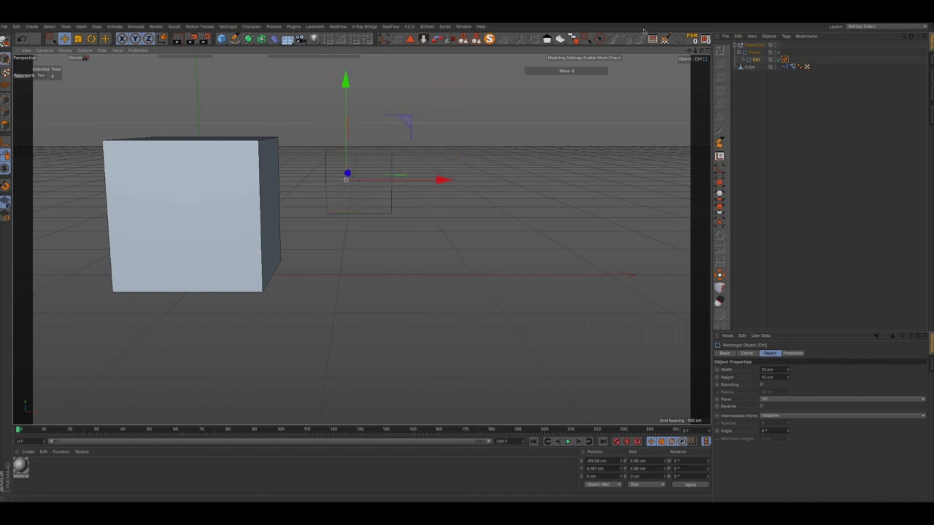
key(ctrl+z)
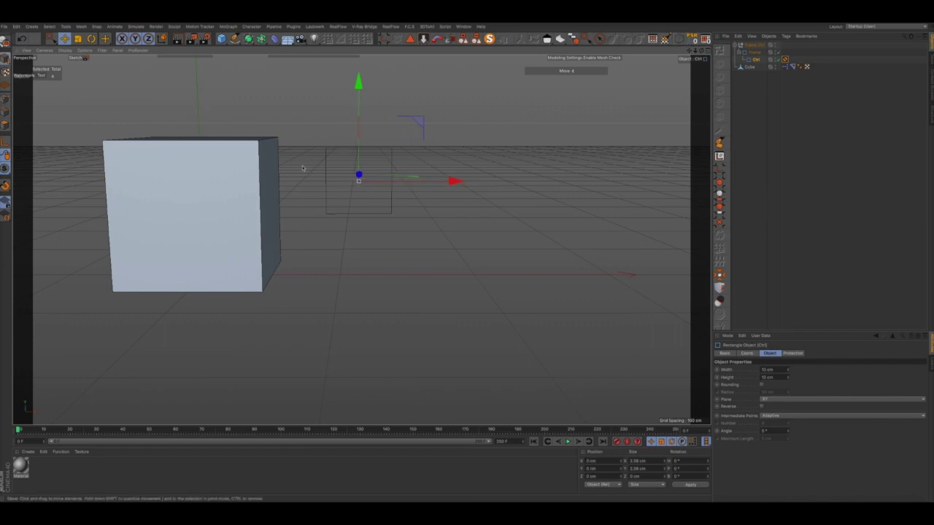
Set Use Color to On for the Frame rectangle and make its display color fully saturated red.
mouse_move(226, 187)
alt+mouse_down()
mouse_move(202, 192)
mouse_move(209, 196)
alt+mouse_up()
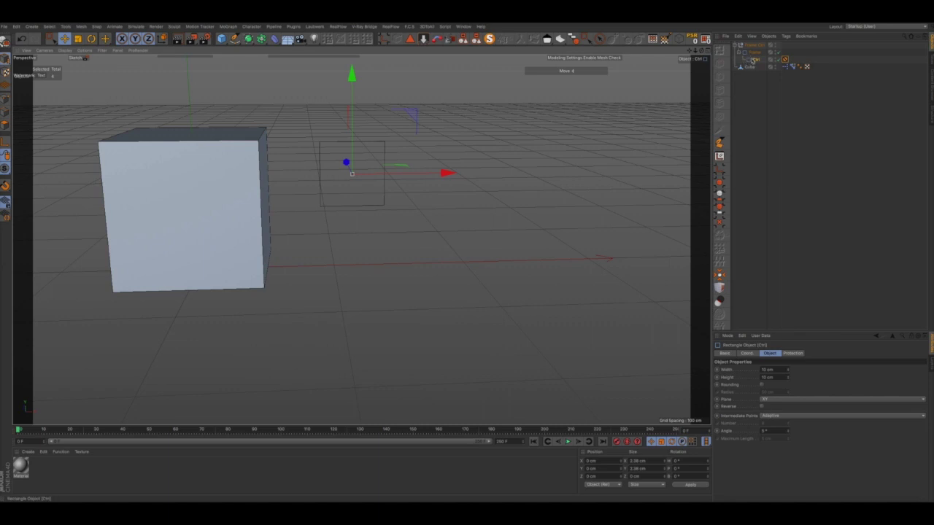
click(754, 53)
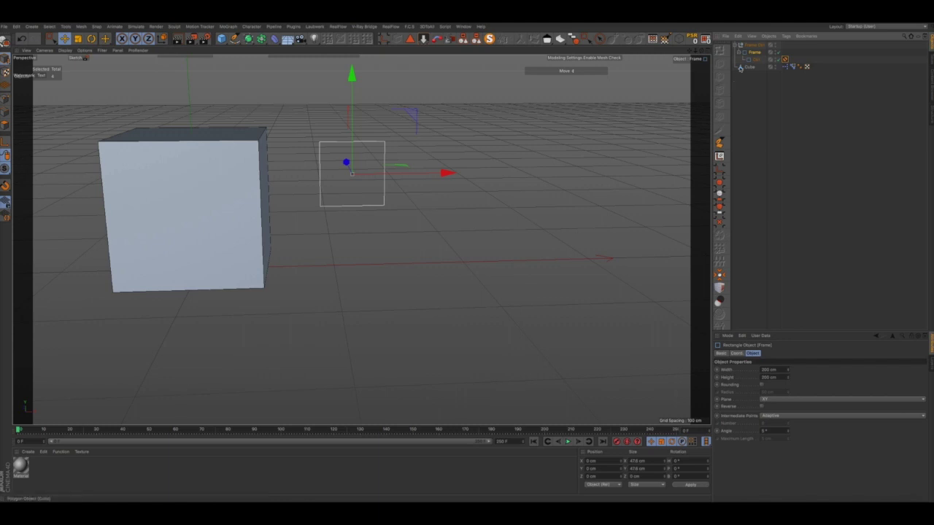
click(721, 353)
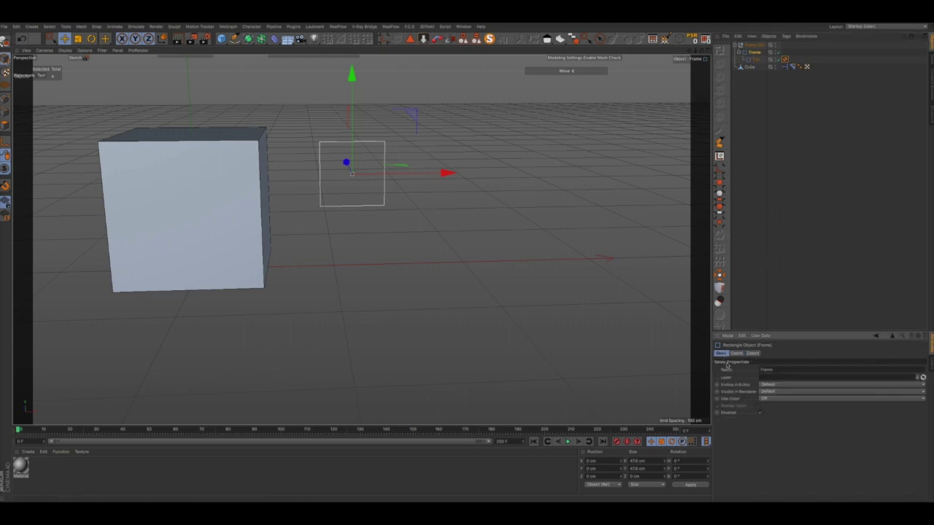
click(765, 399)
click(766, 423)
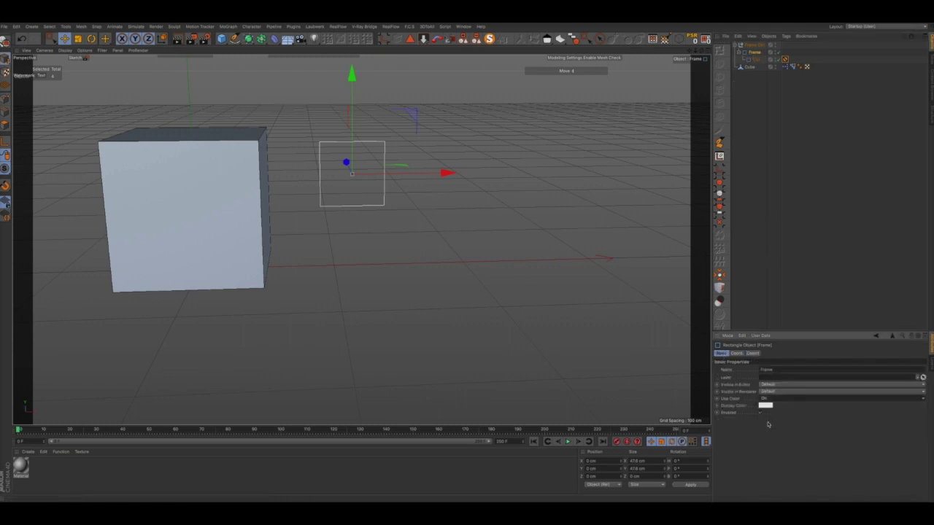
click(765, 405)
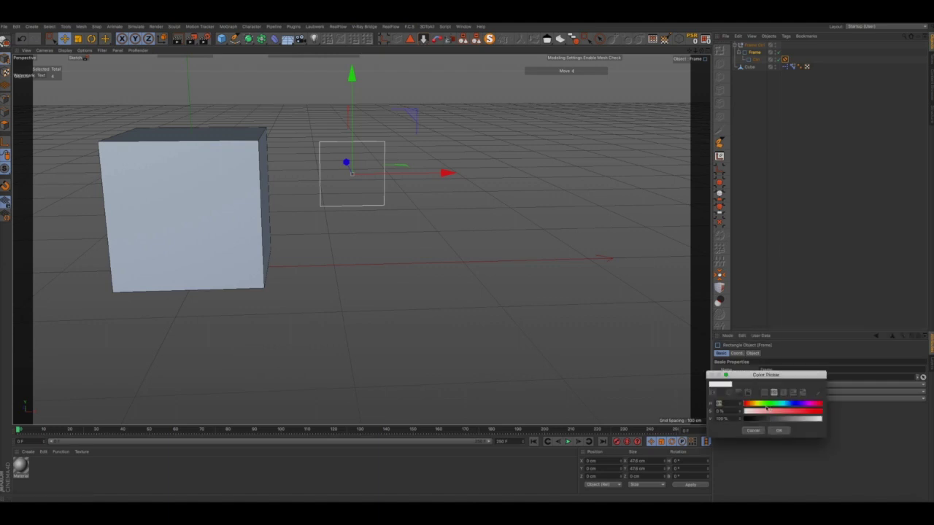
drag(801, 414, 834, 416)
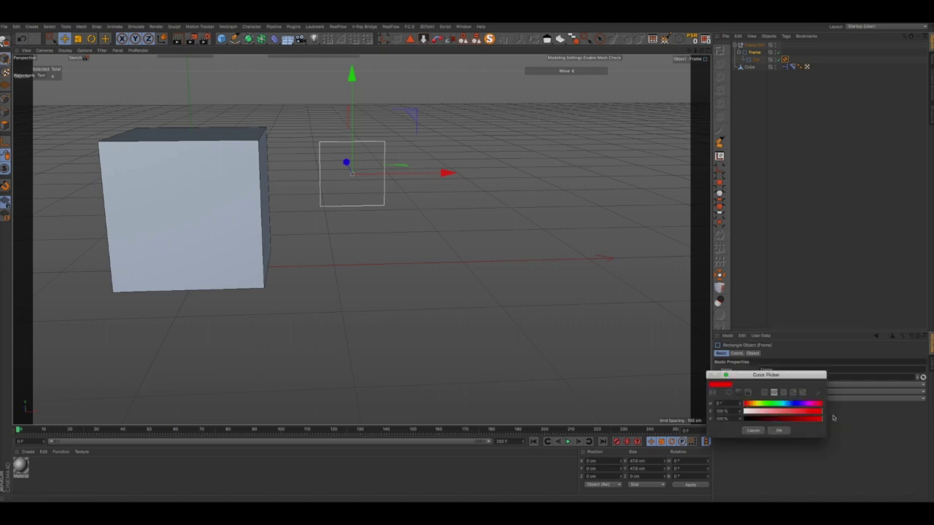
click(782, 430)
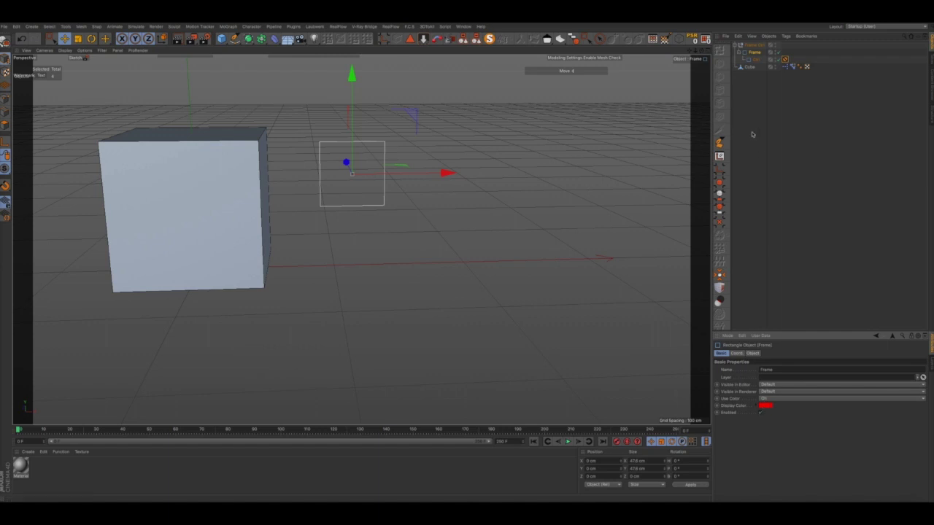
Set Use Color to On for the Ctrl rectangle, make its display color saturated green, and deselect everything.
click(757, 60)
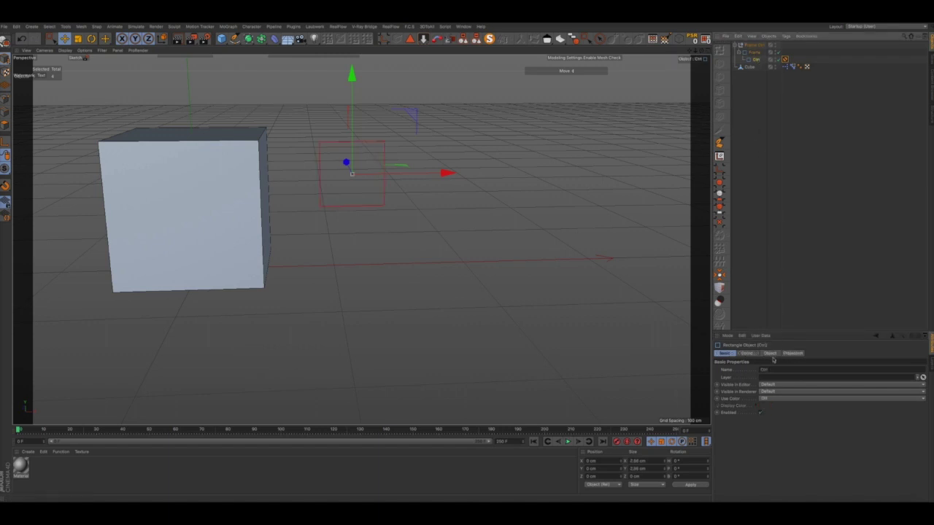
click(772, 398)
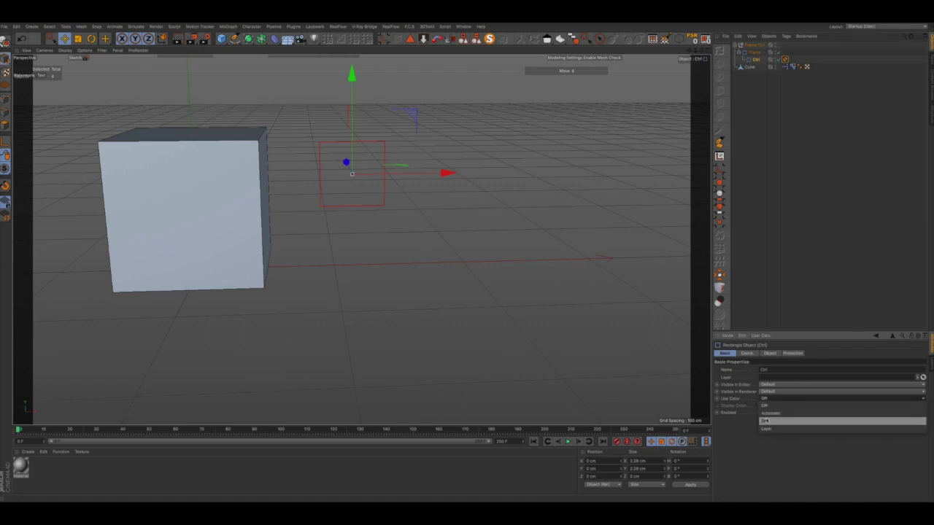
click(765, 422)
click(765, 406)
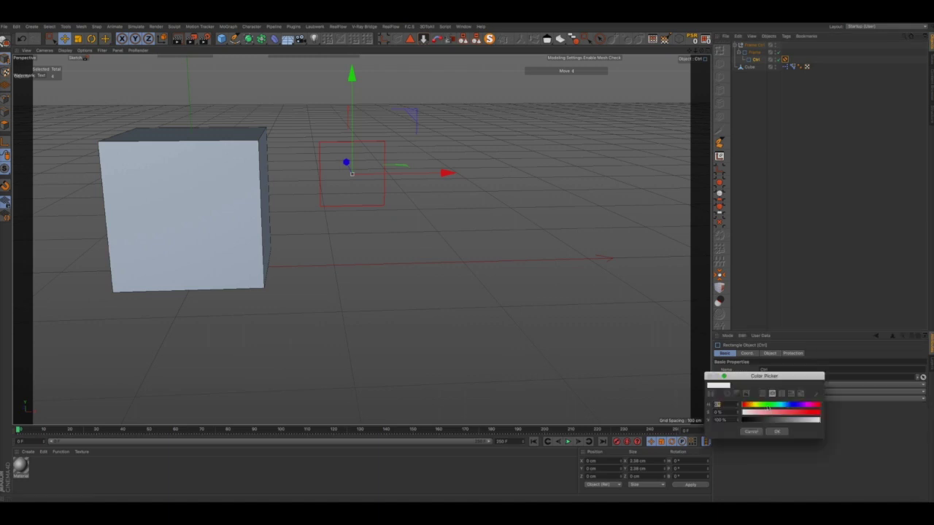
click(770, 407)
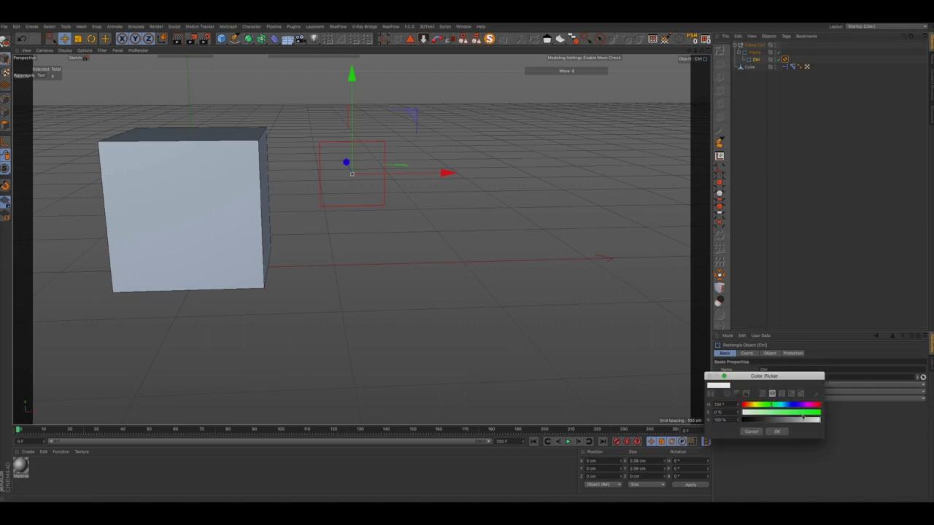
click(815, 413)
click(778, 431)
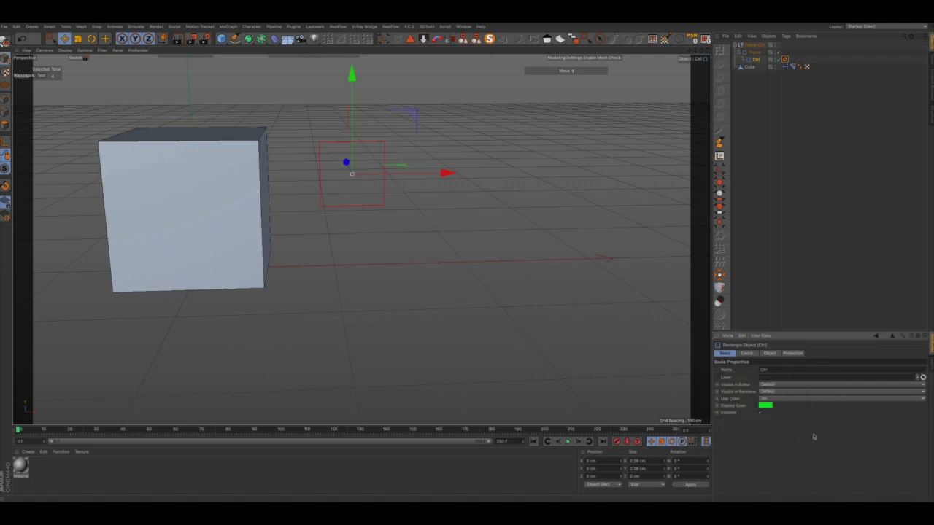
click(531, 193)
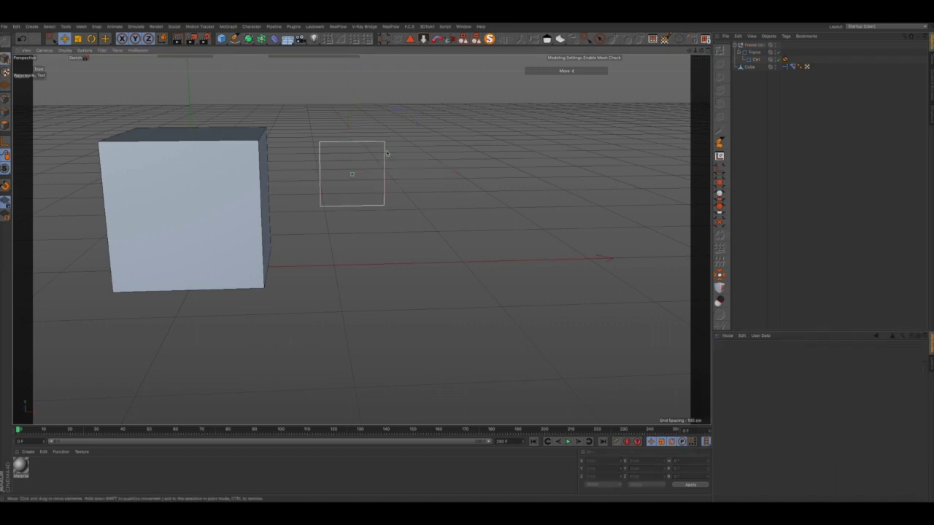
alt+drag(255, 150, 221, 162)
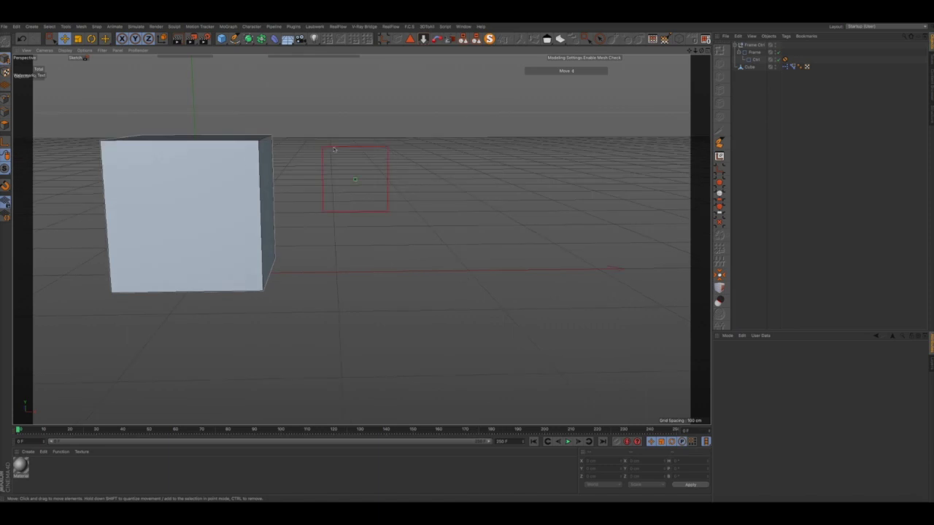
Open the Cube's XPresso tag in the XPresso Editor and reposition the editor so the scene and node area are accessible.
click(749, 67)
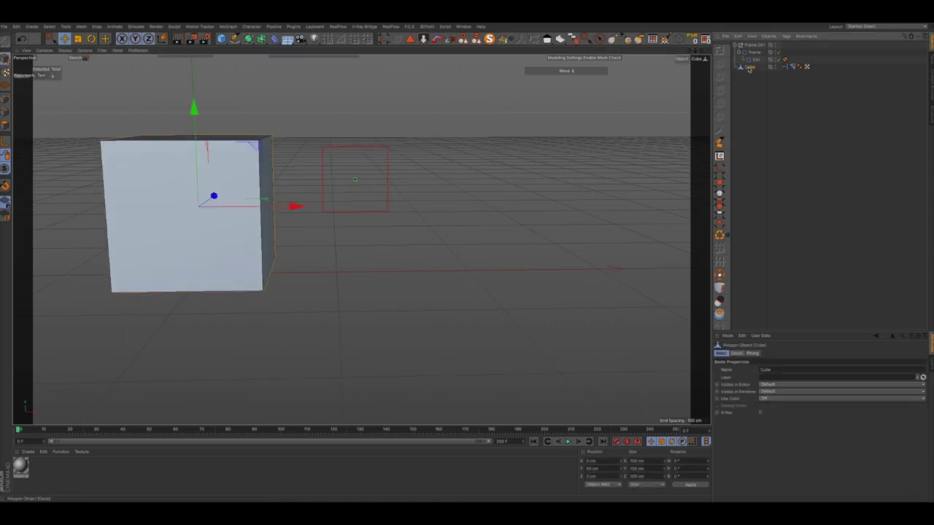
double_click(785, 67)
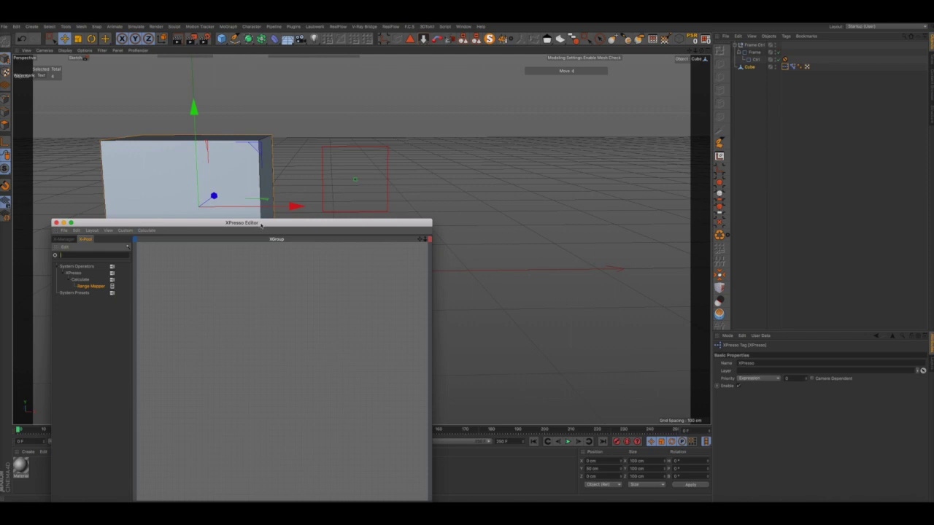
drag(261, 225, 276, 225)
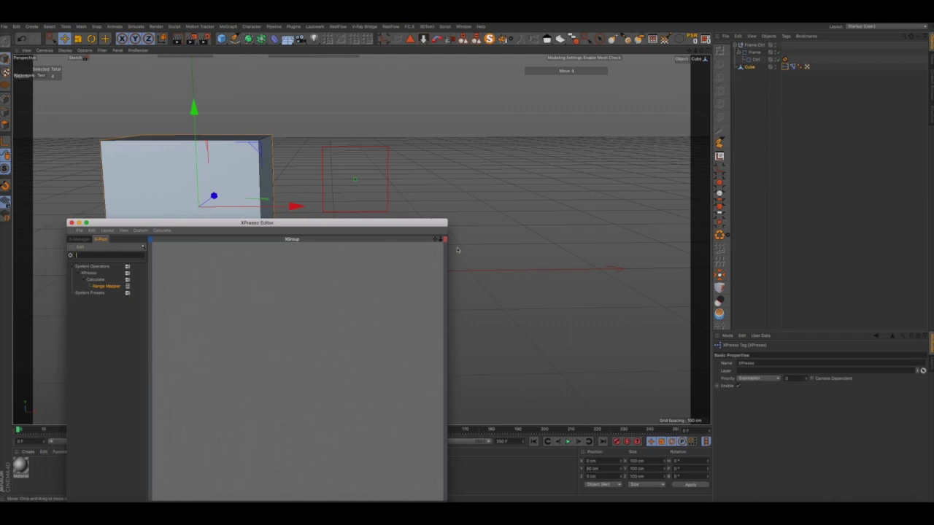
alt+drag(458, 250, 496, 239)
drag(441, 224, 450, 205)
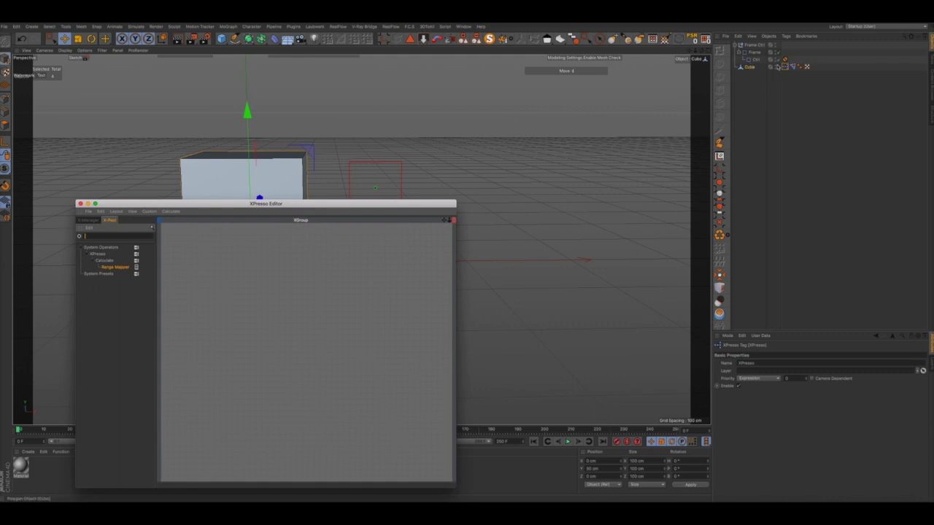
Add the Ctrl rectangle as a node in the XPresso graph and enlarge the node to make room for ports.
click(756, 60)
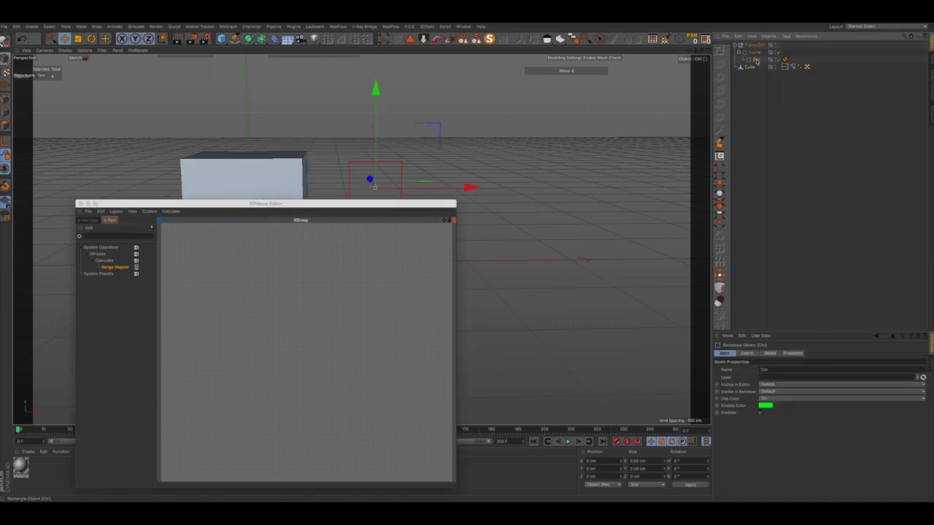
drag(189, 287, 189, 285)
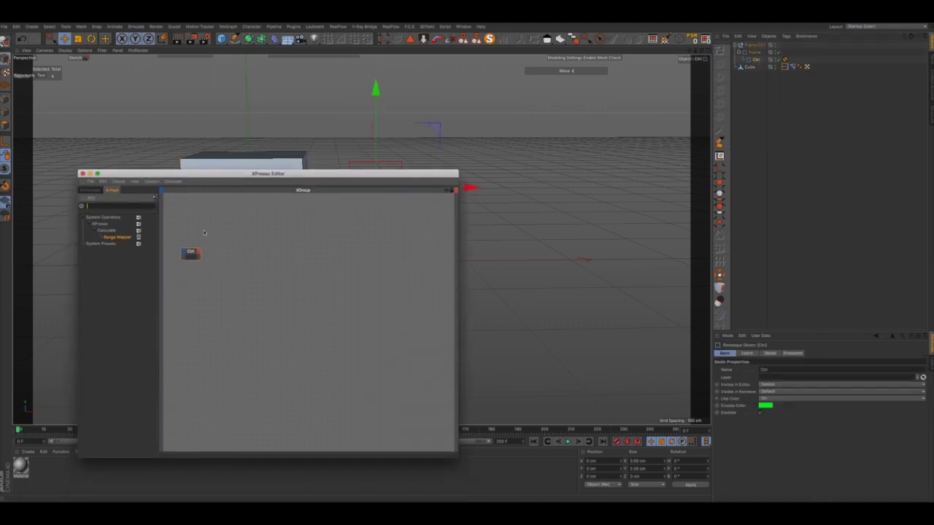
drag(201, 262, 221, 300)
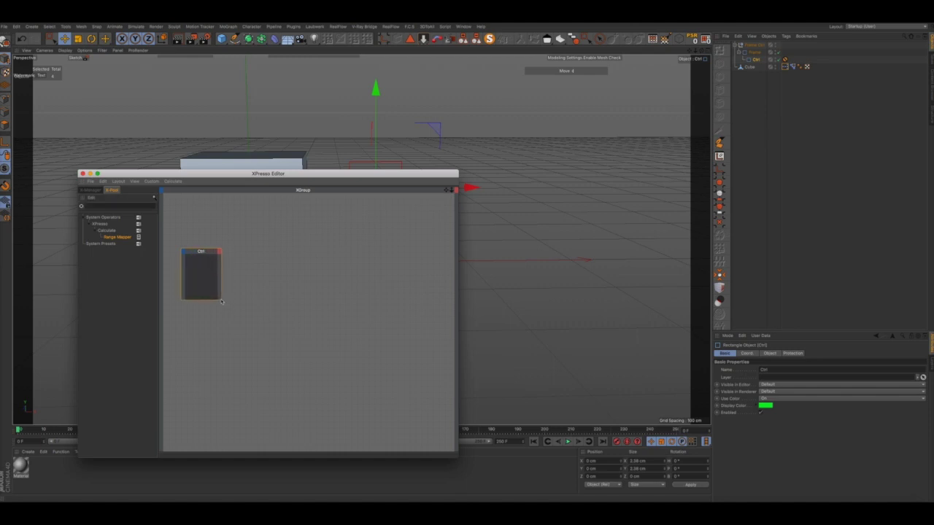
Add Position X and Position Y output ports to the Ctrl node.
click(219, 252)
mouse_move(230, 266)
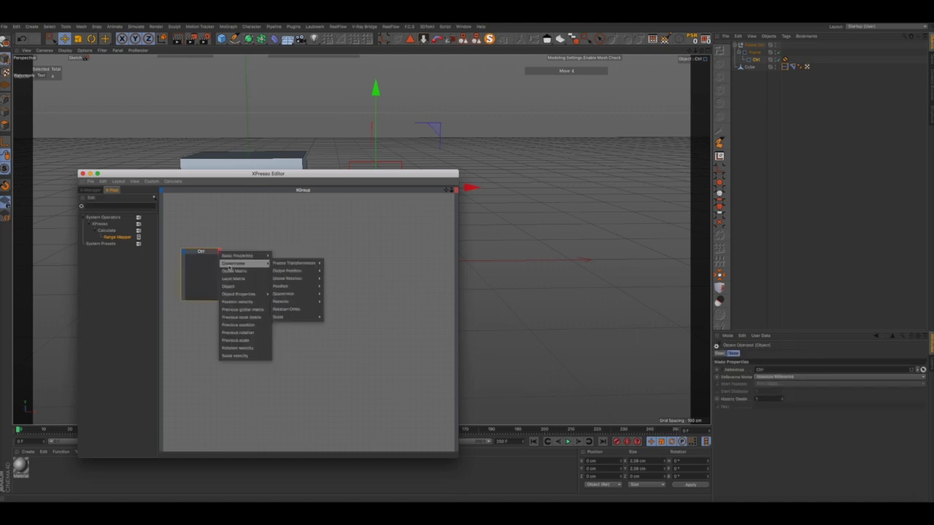
mouse_move(288, 286)
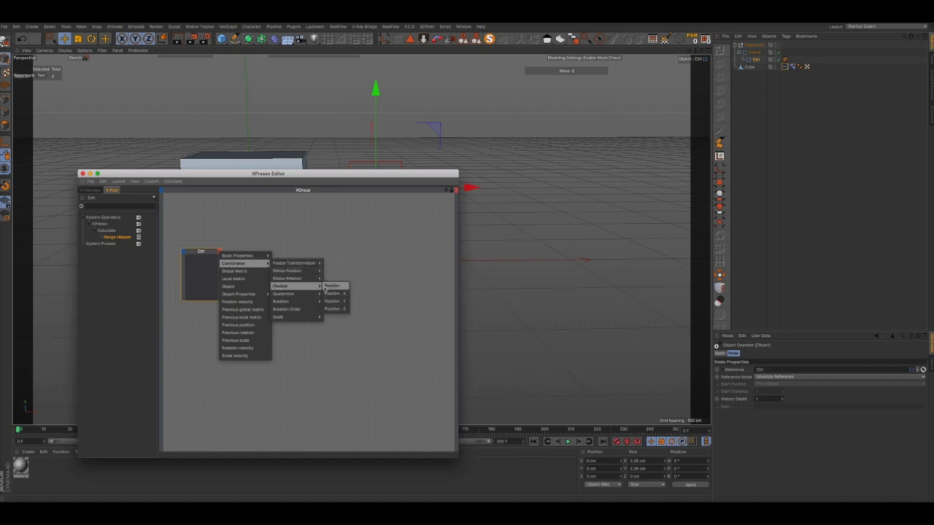
click(334, 294)
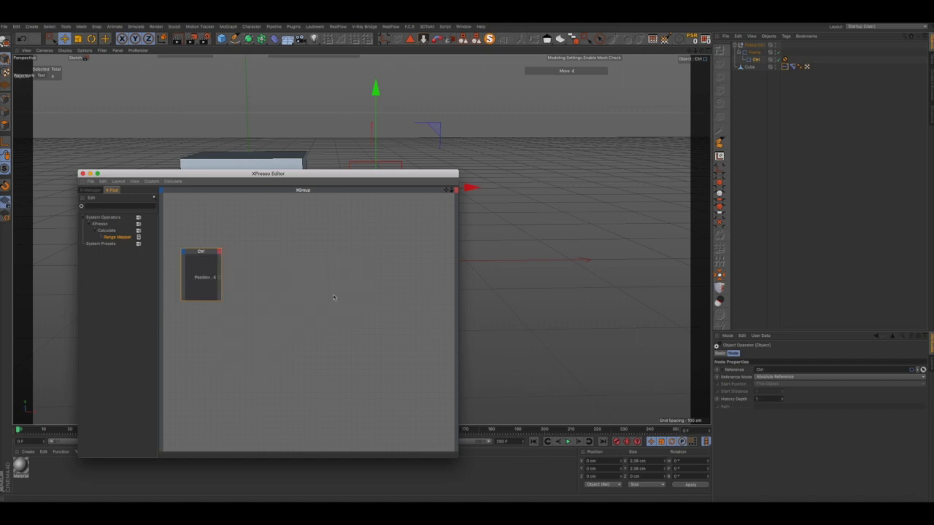
click(219, 252)
mouse_move(232, 263)
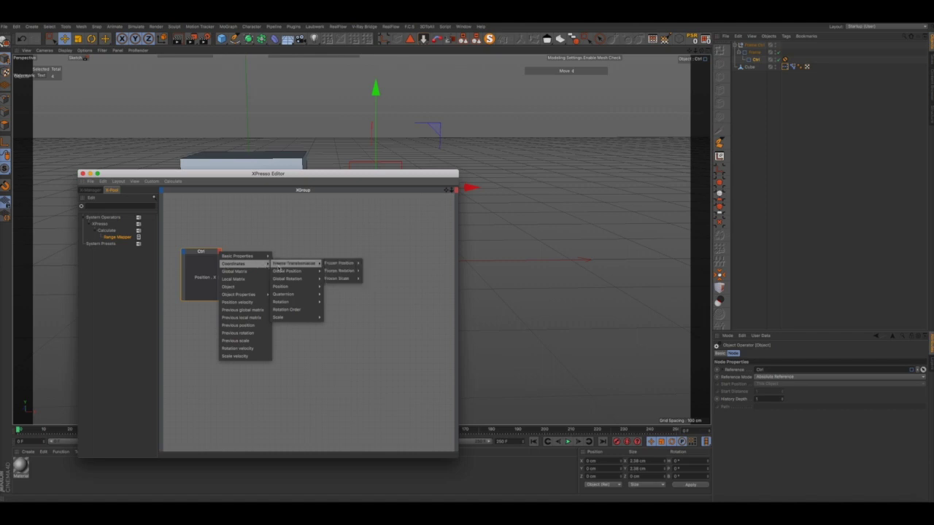
mouse_move(280, 287)
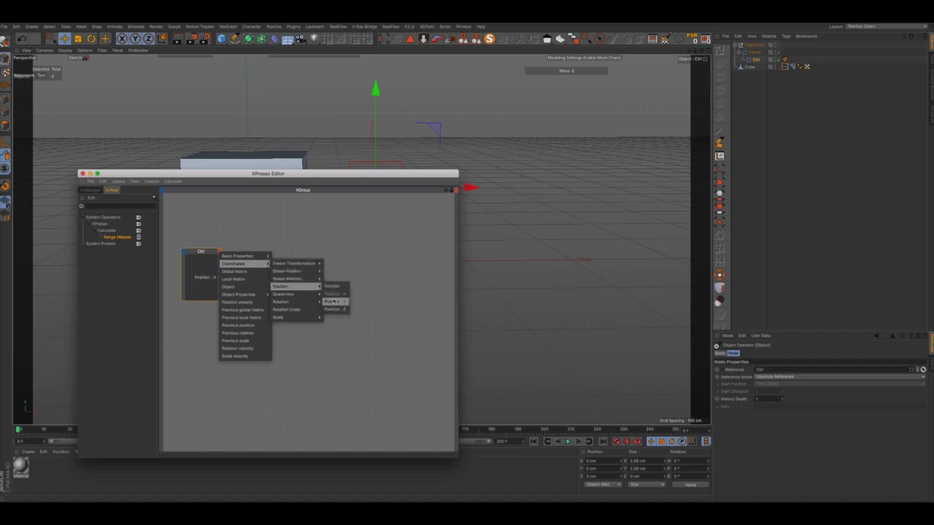
click(334, 301)
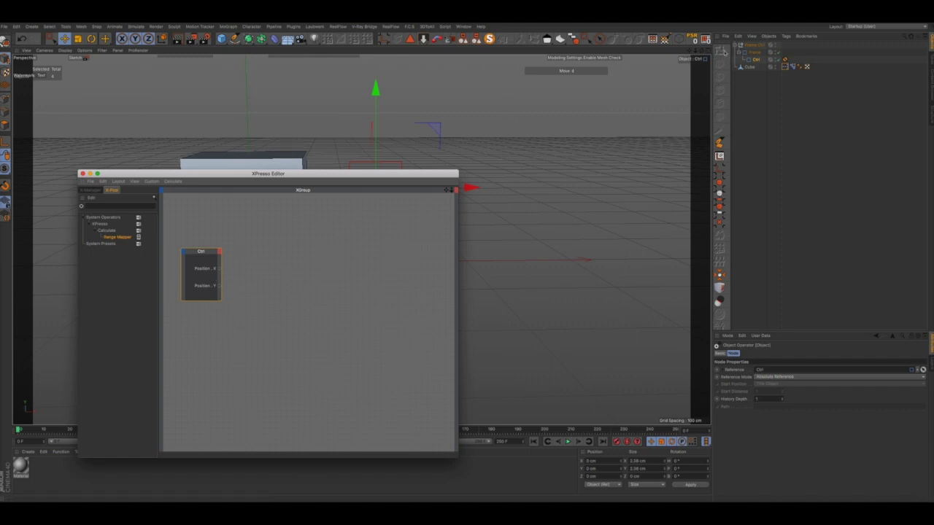
Add the Cube's Pose Morph tag as a node across from the Ctrl node and enlarge it.
click(792, 66)
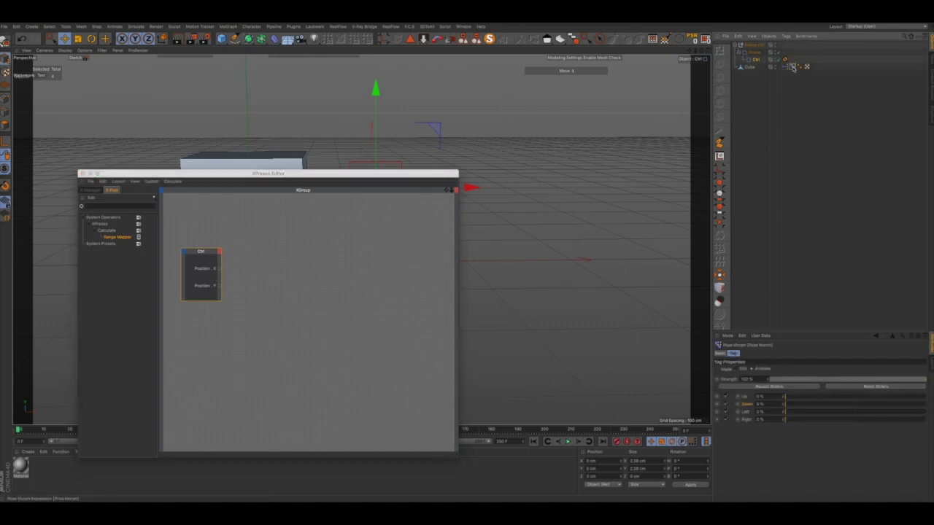
drag(359, 287, 362, 267)
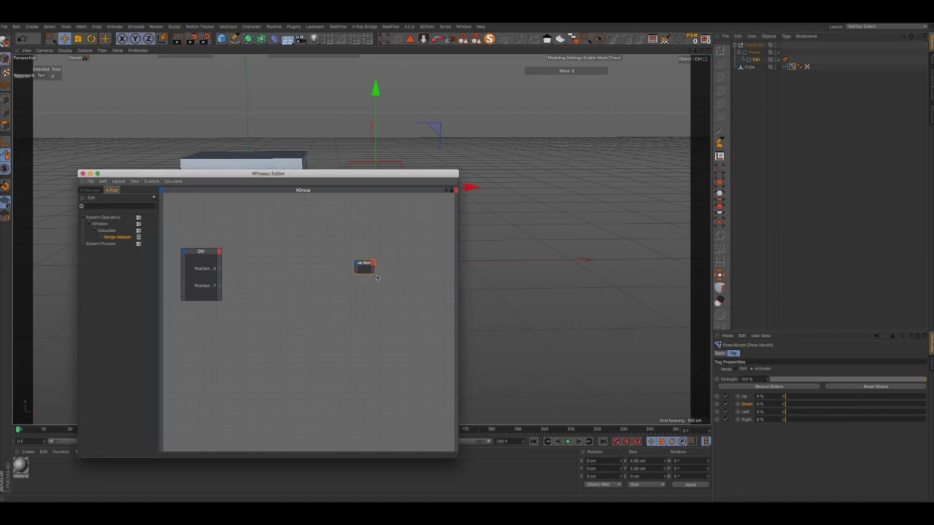
drag(372, 273, 400, 314)
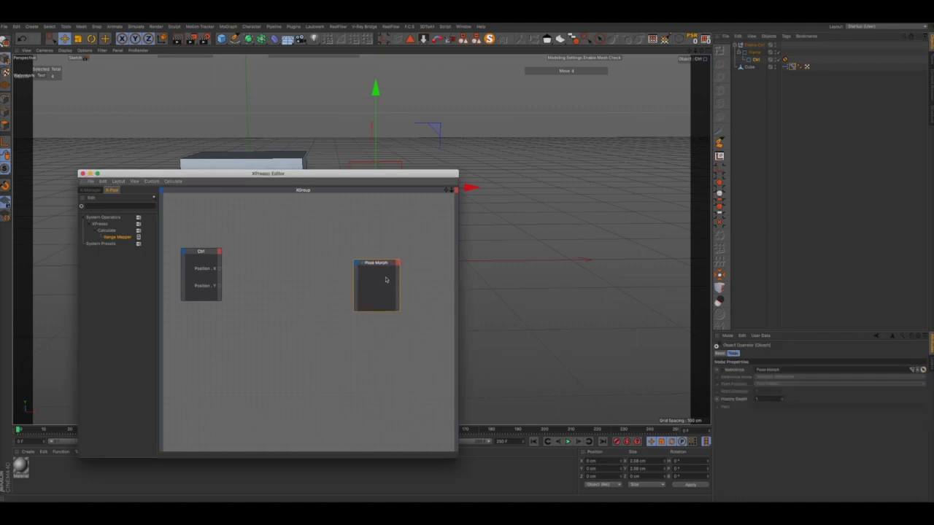
drag(372, 266, 376, 253)
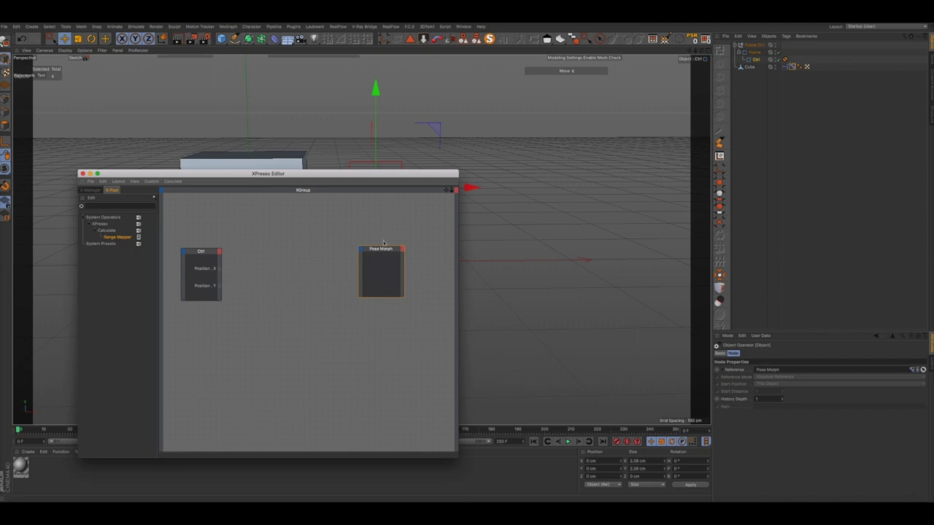
Add Down Strength and Left Strength input ports to the Pose Morph node.
click(360, 249)
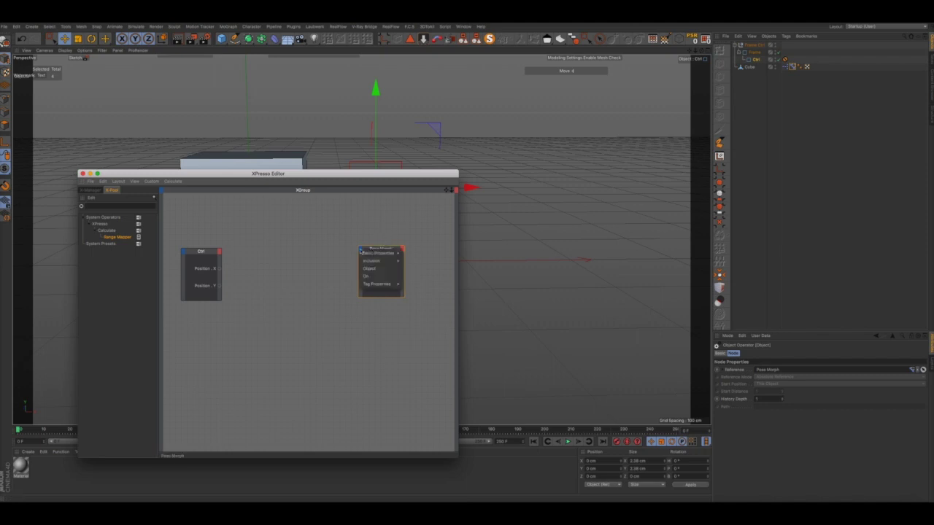
mouse_move(376, 284)
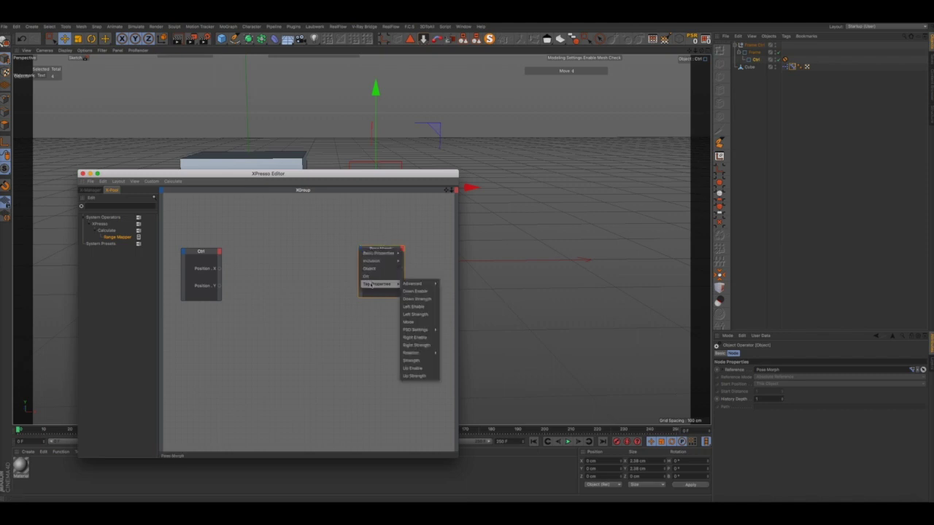
click(414, 299)
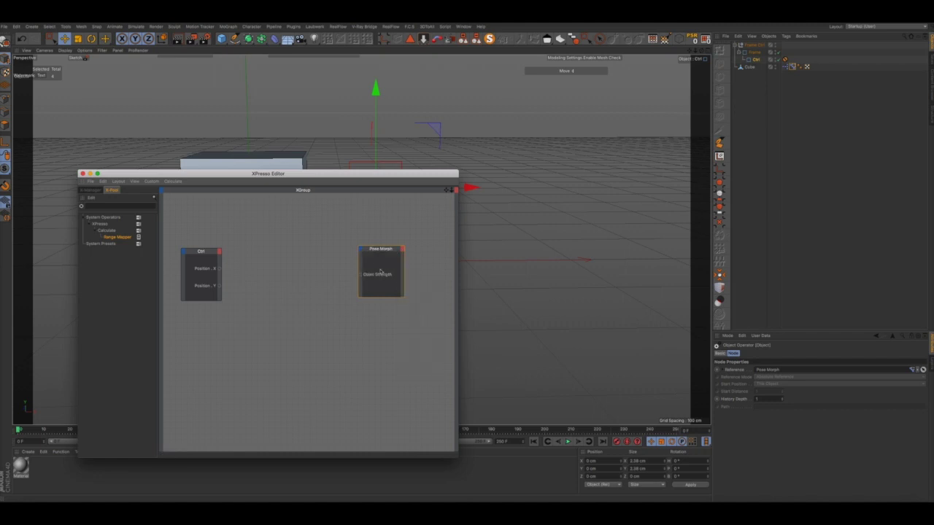
click(362, 251)
mouse_move(380, 284)
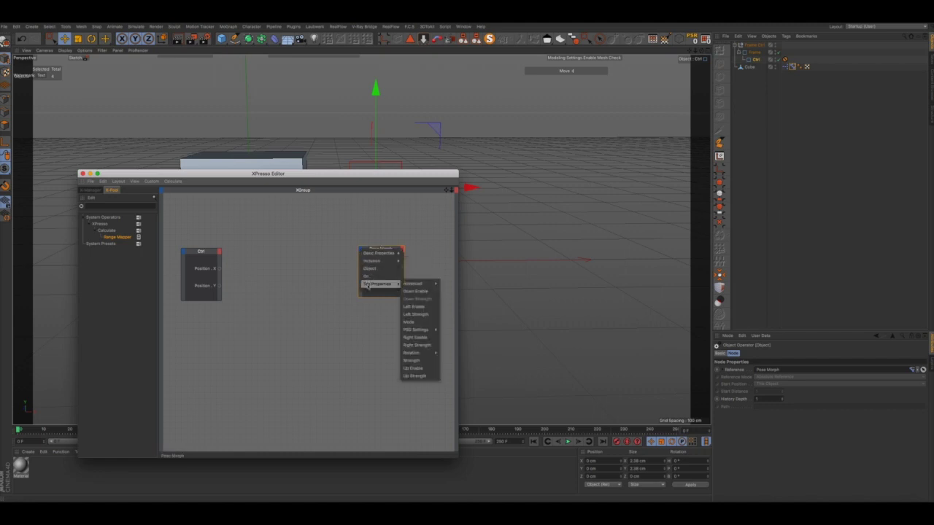
click(415, 315)
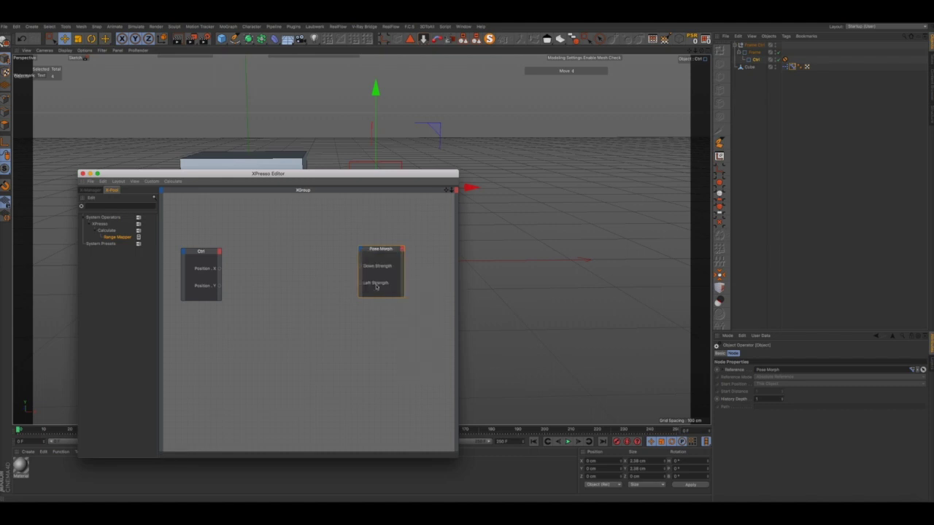
Add Right Strength and Up Strength inputs to the Pose Morph node and order its ports Up, Down, Left, Right.
click(361, 252)
mouse_move(376, 284)
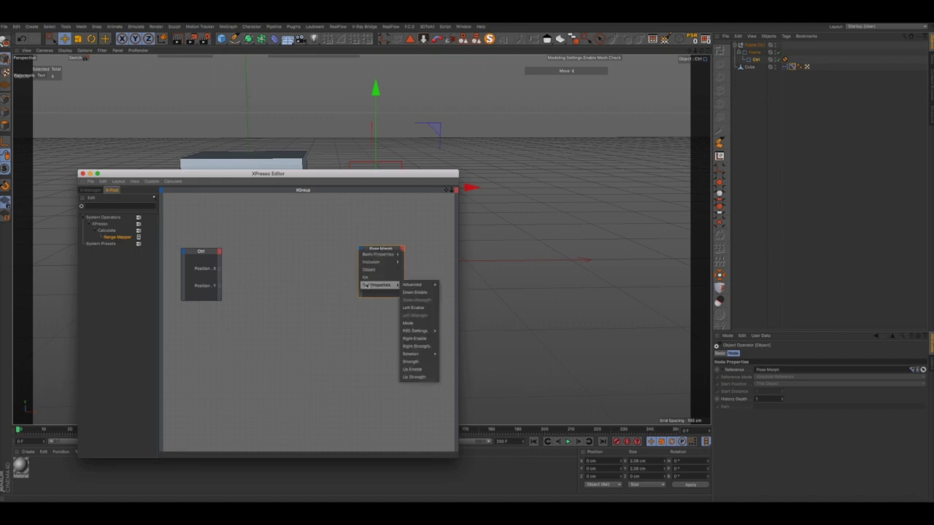
click(410, 347)
click(362, 252)
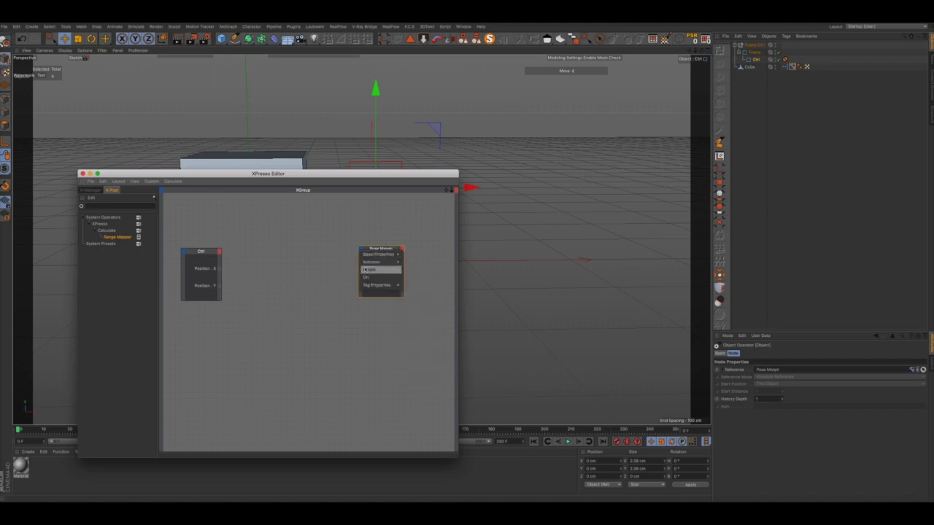
mouse_move(367, 286)
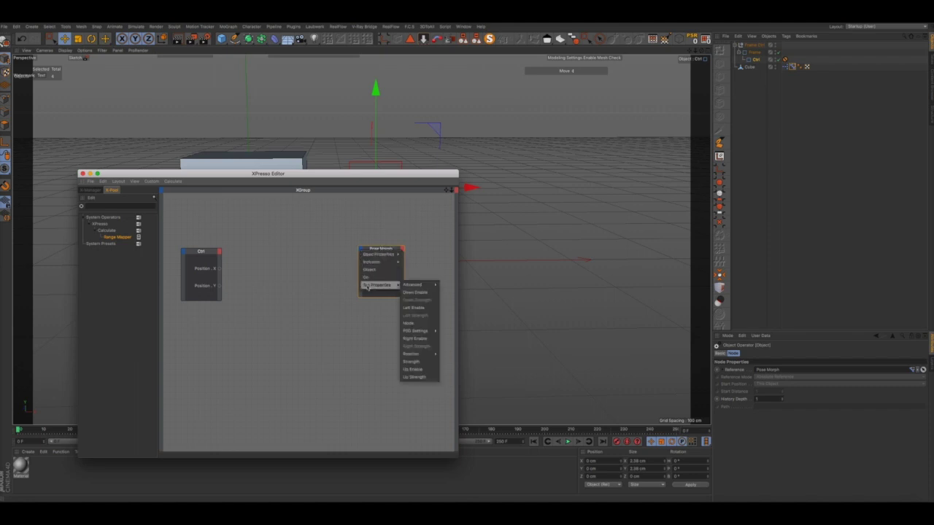
click(414, 377)
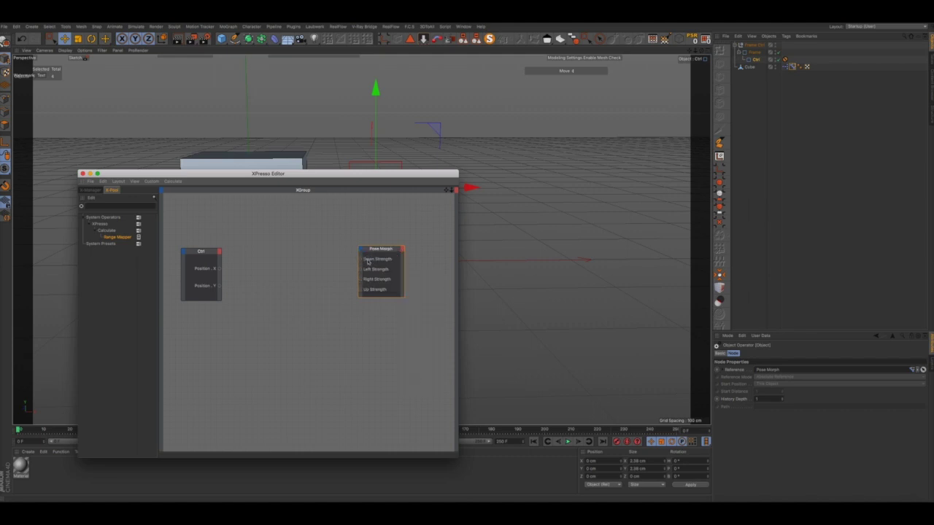
drag(370, 291, 370, 259)
drag(370, 253, 371, 261)
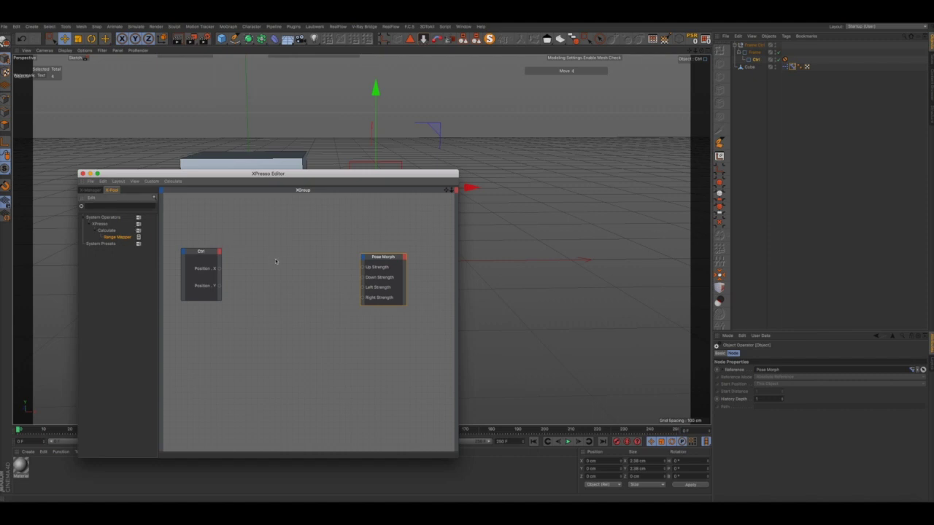
Add a Range Mapper node between the Ctrl and Pose Morph nodes.
drag(289, 265, 314, 259)
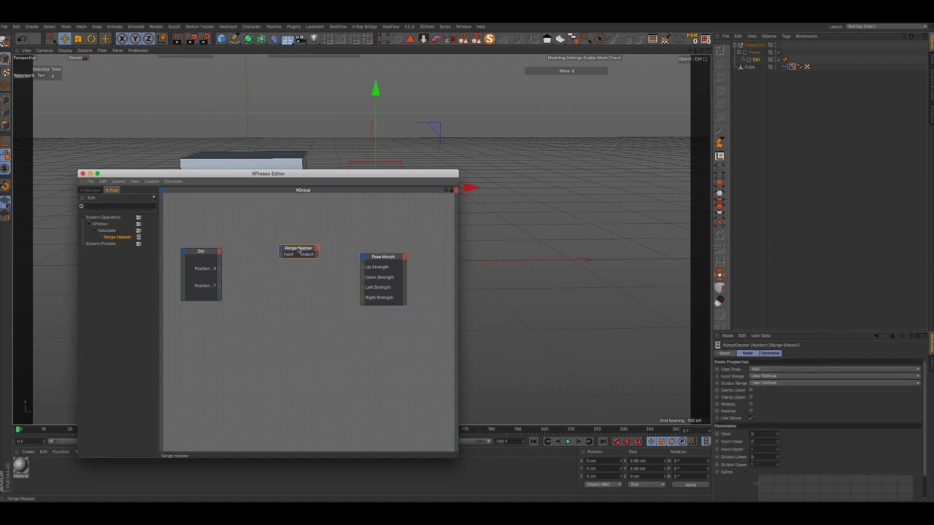
click(301, 251)
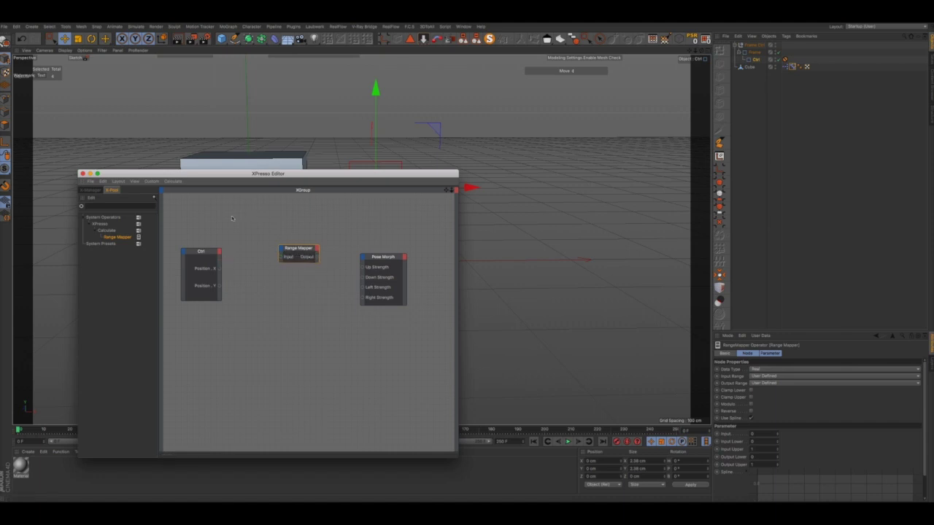
Try moving Ctrl along the X axis inside Frame, and reset its position.
drag(238, 175, 241, 256)
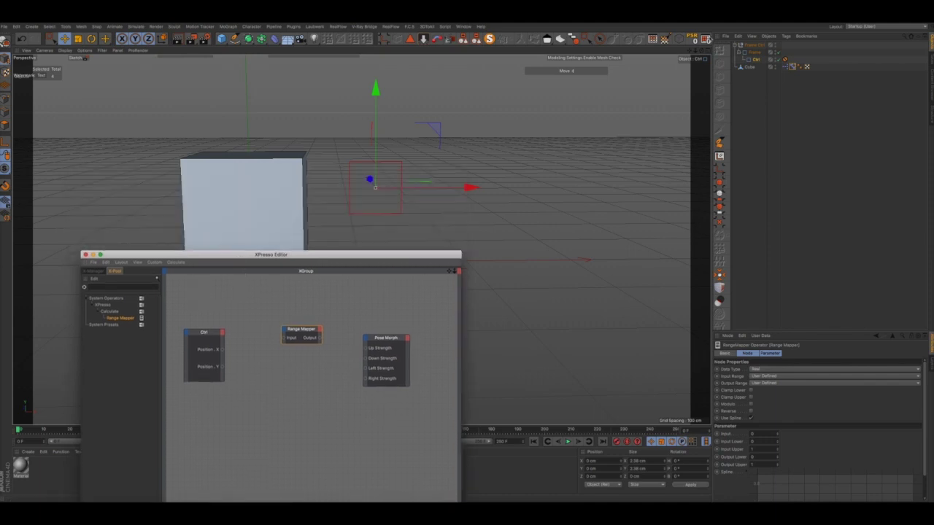
alt+middle_drag(361, 238, 613, 161)
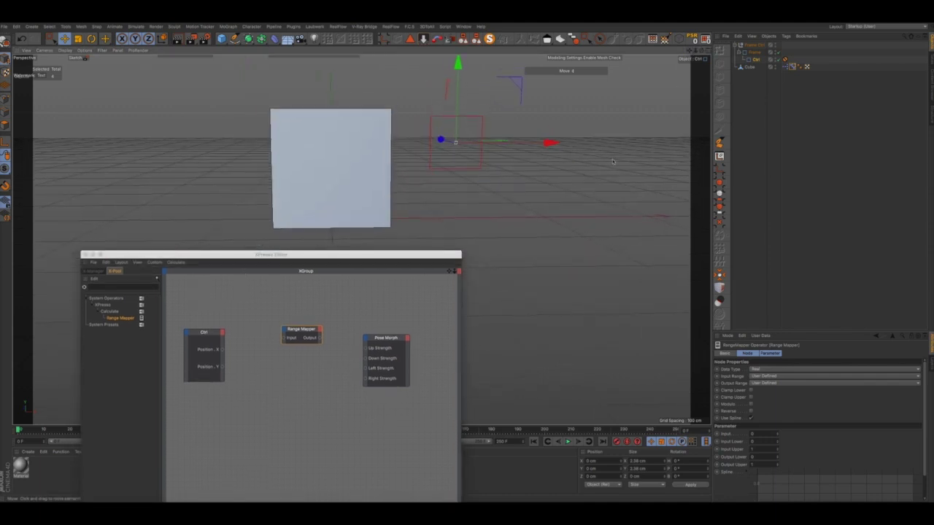
mouse_move(544, 154)
mouse_down()
mouse_move(520, 154)
mouse_move(588, 154)
mouse_move(539, 154)
mouse_up()
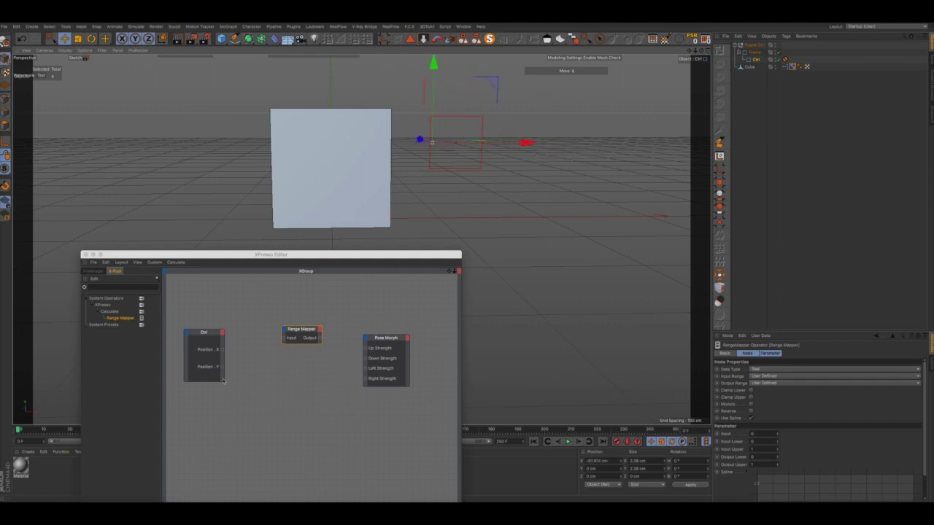
click(692, 39)
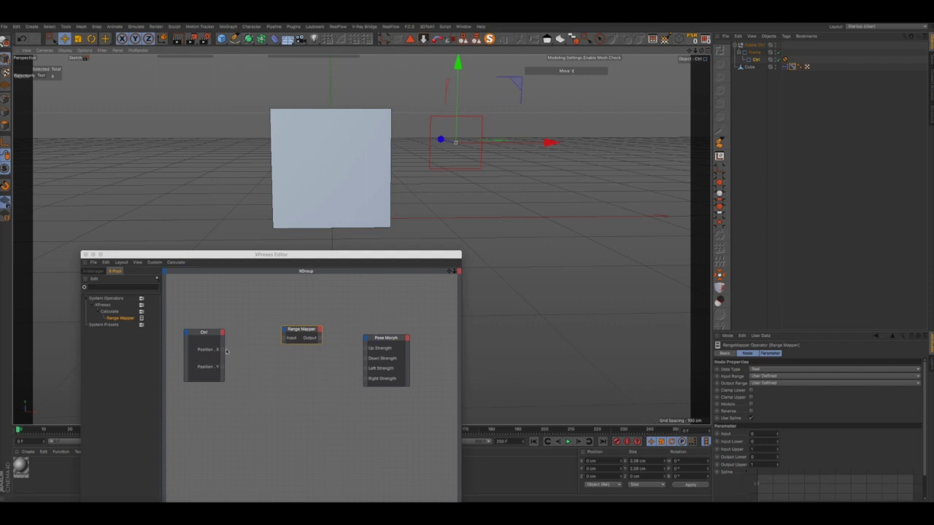
Connect Ctrl's Position X to the Range Mapper input and the Range Mapper output to Pose Morph's Up Strength.
drag(223, 351, 285, 339)
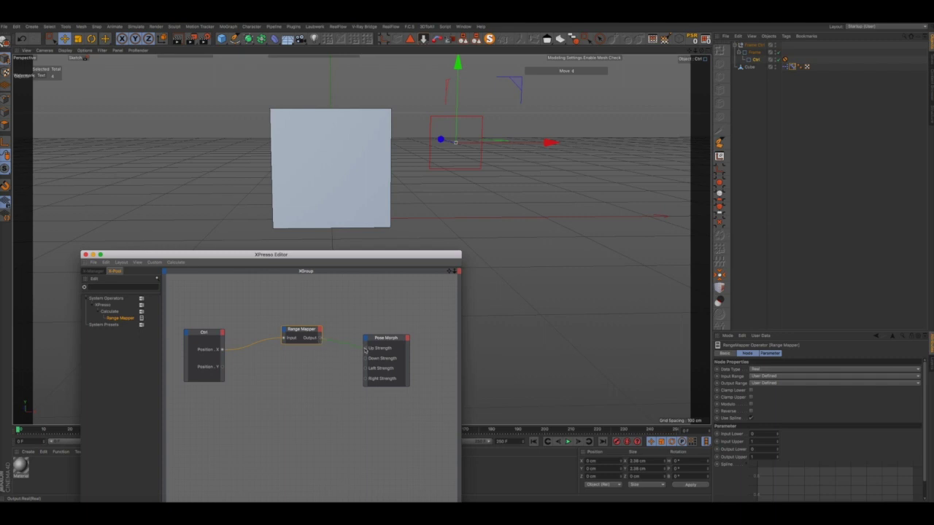
drag(367, 350, 367, 349)
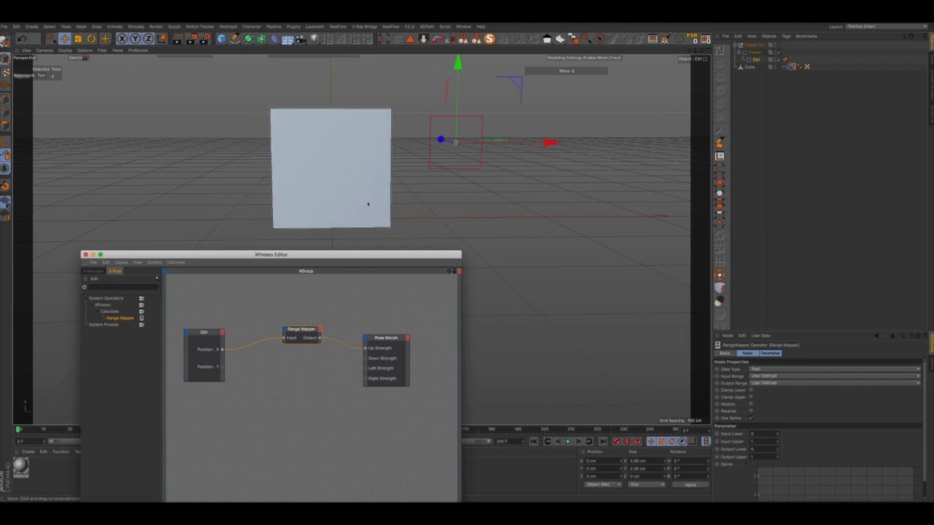
Connect Ctrl's Position Y to the Range Mapper input in place of Position X, and test it by moving Ctrl along Y.
click(459, 69)
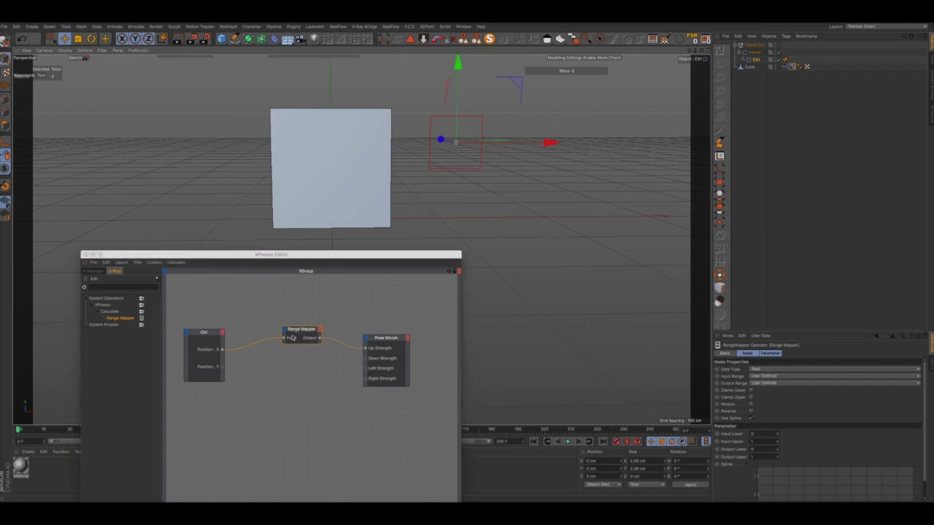
click(228, 354)
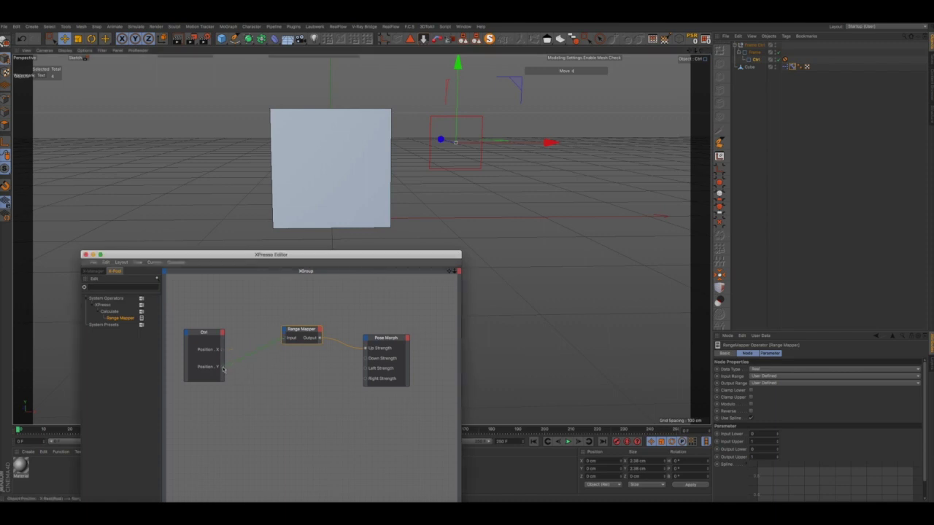
drag(223, 370, 222, 369)
drag(457, 62, 454, 89)
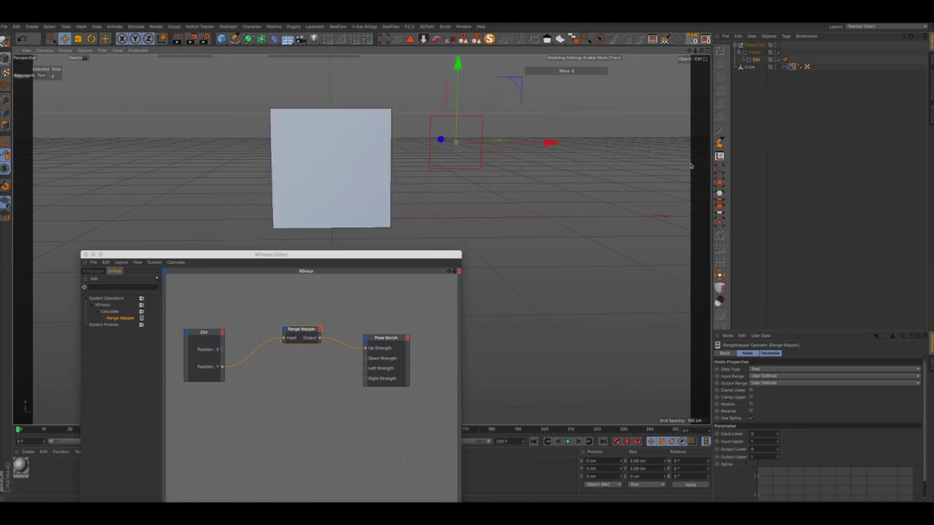
key(super+z)
Enable Clamp Lower on the Range Mapper and move Ctrl up along Y to about 35 cm as a test.
click(751, 390)
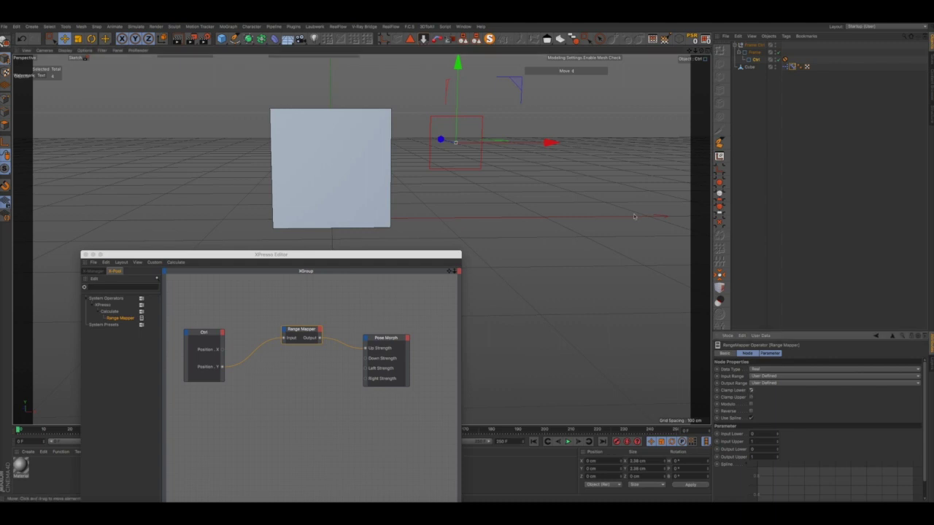
mouse_move(459, 63)
mouse_down()
mouse_move(459, 44)
mouse_move(459, 74)
mouse_move(459, 42)
mouse_move(459, 60)
mouse_up()
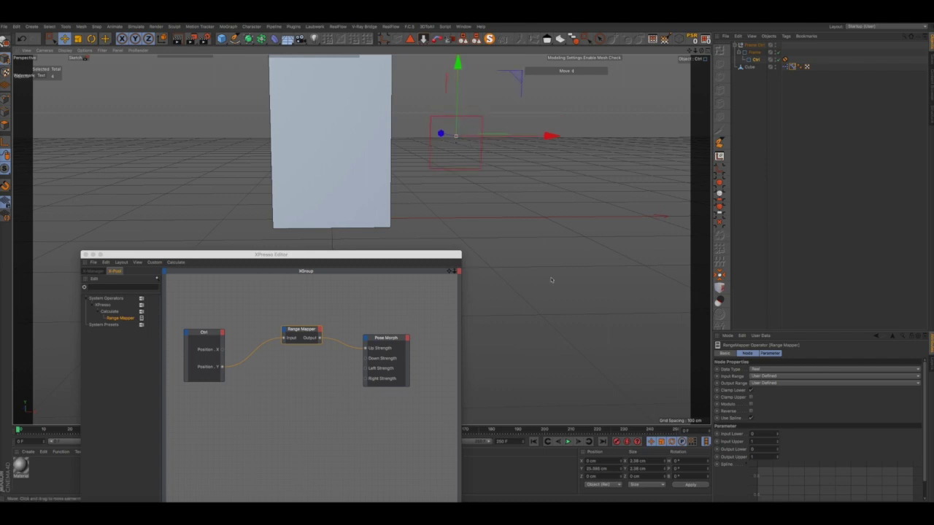
Try 100 for both Input Upper and Output Upper on the Range Mapper, and check the stretched cube.
click(759, 444)
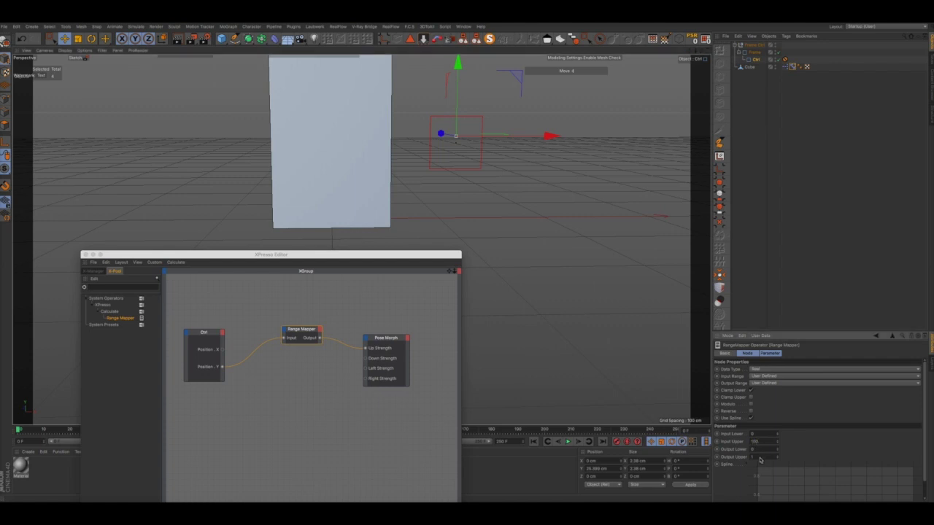
click(760, 458)
text(10)
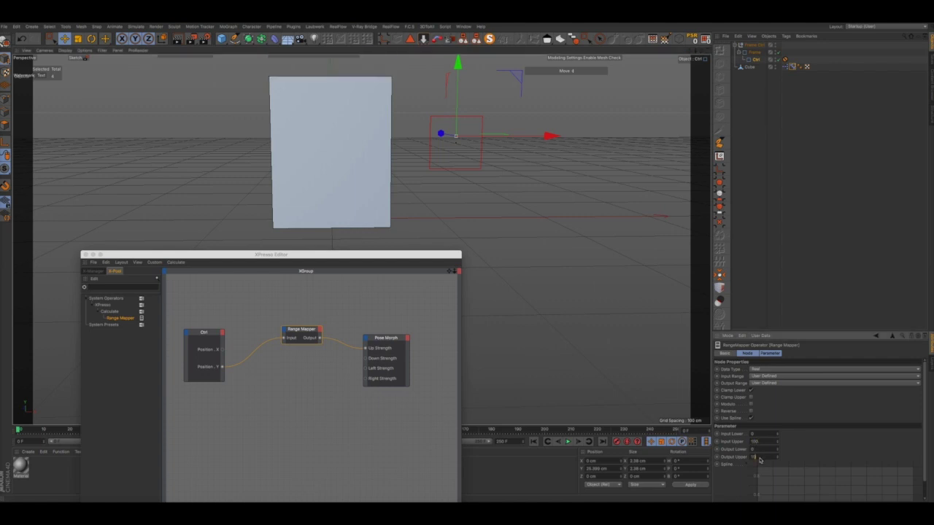
text(0)
key(Return)
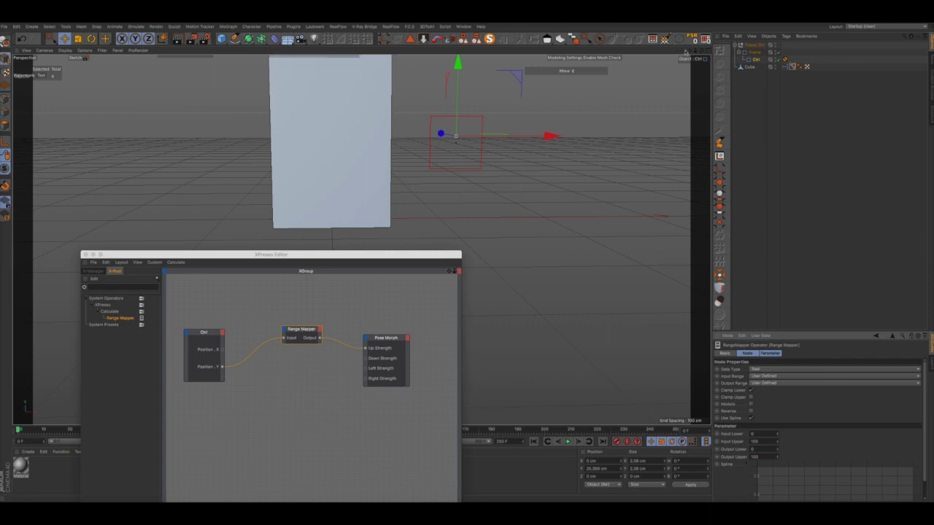
drag(686, 52, 562, 124)
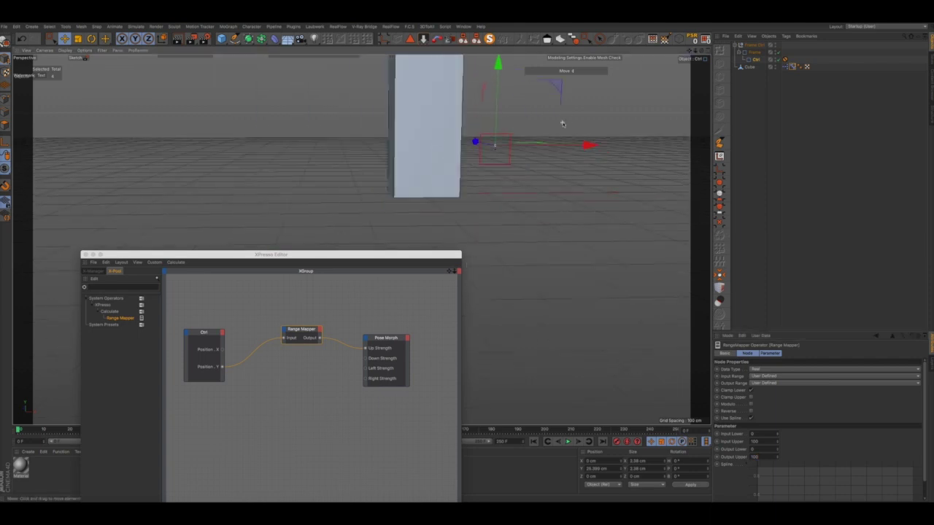
drag(692, 52, 364, 248)
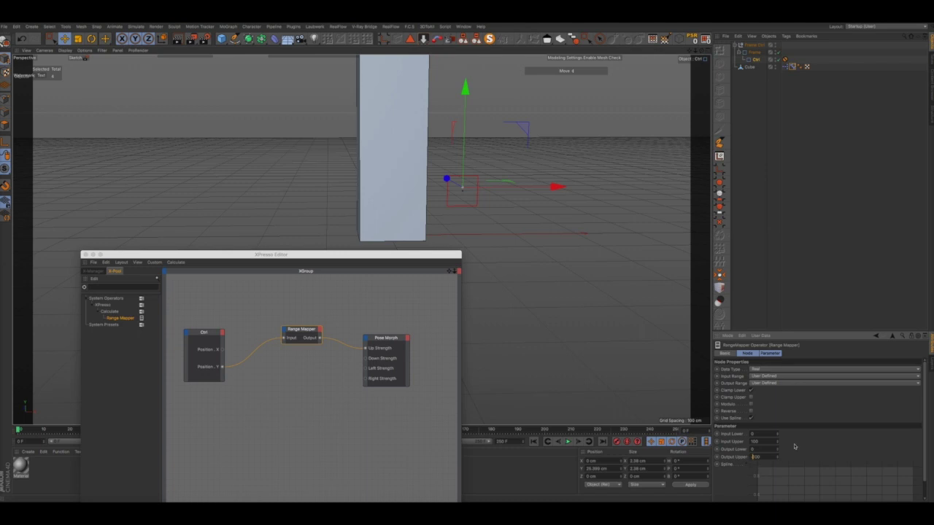
Try -100 as the Range Mapper's Output Upper, and -100 as its Input Upper.
key(Return)
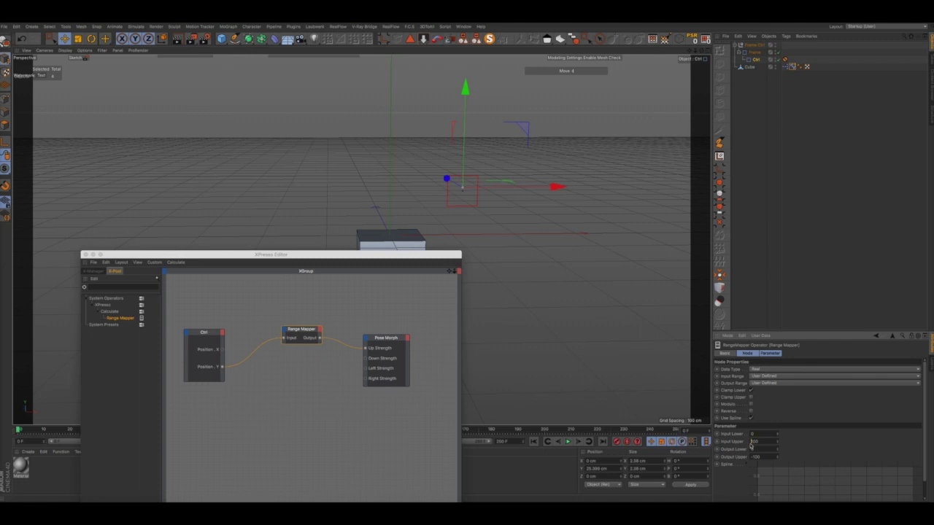
text(-)
key(Return)
key(BackSpace)
key(Return)
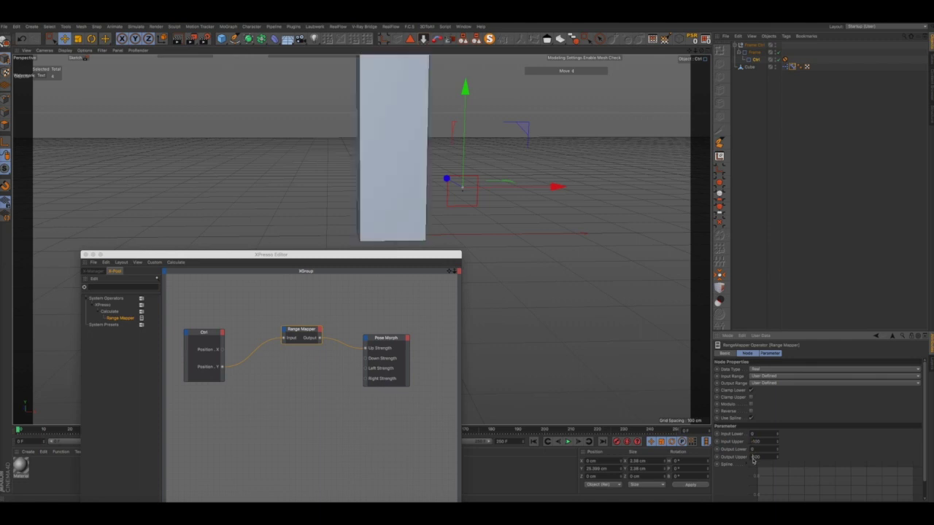
click(750, 417)
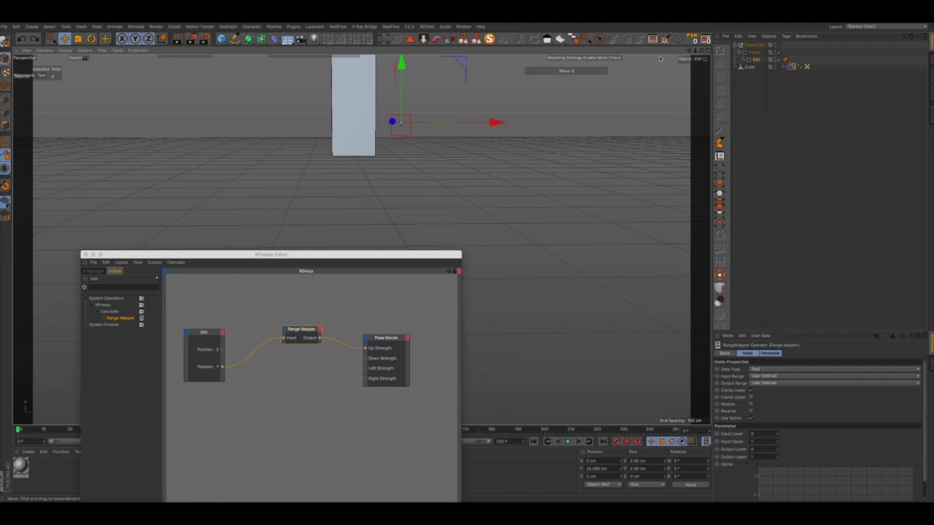
Test the cube's response by moving Ctrl down along Y to about -49 cm inside Frame.
drag(691, 51, 690, 139)
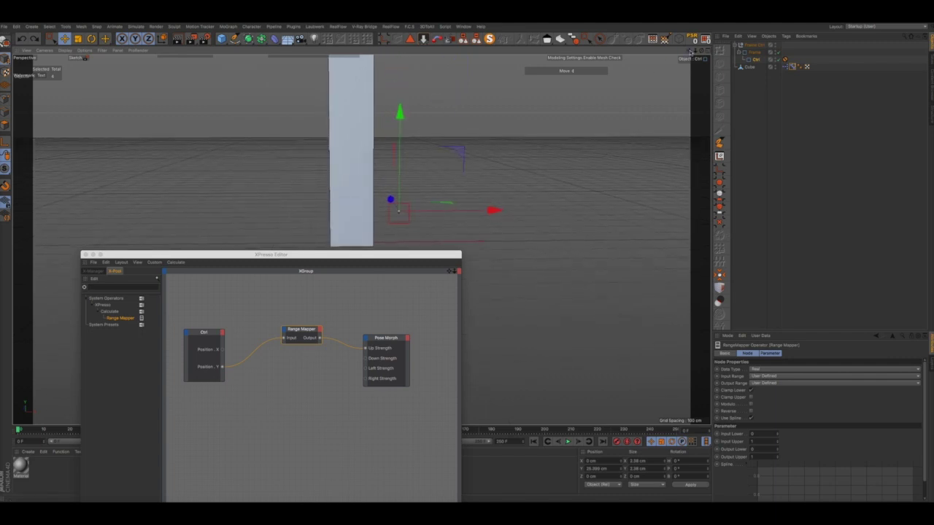
drag(398, 211, 371, 210)
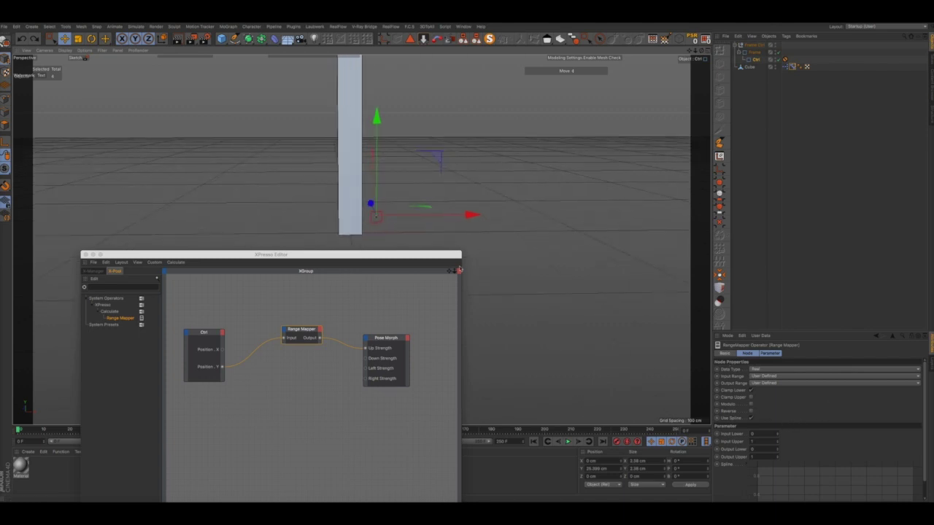
drag(388, 223, 381, 219)
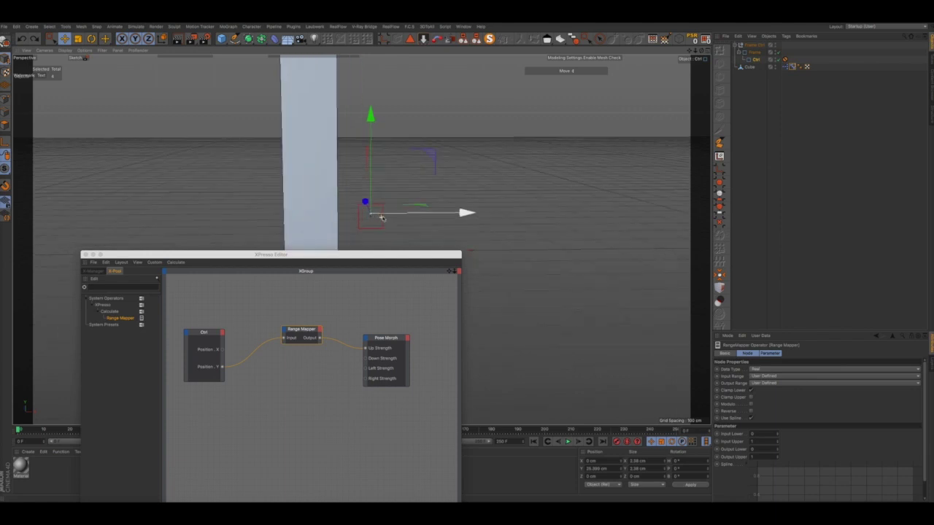
drag(372, 124, 372, 131)
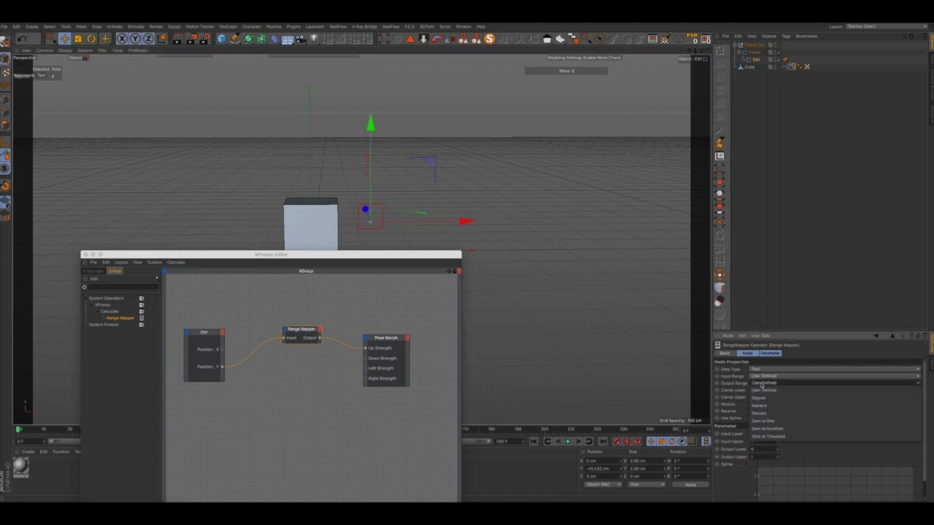
Set the Range Mapper's Output Range to Percent with Input Upper at 100, and reset Ctrl's position.
click(761, 384)
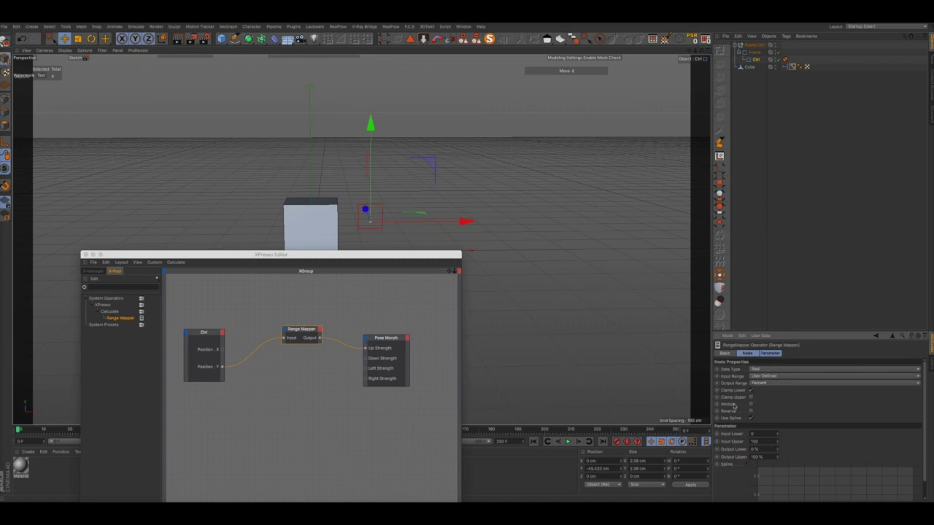
click(693, 38)
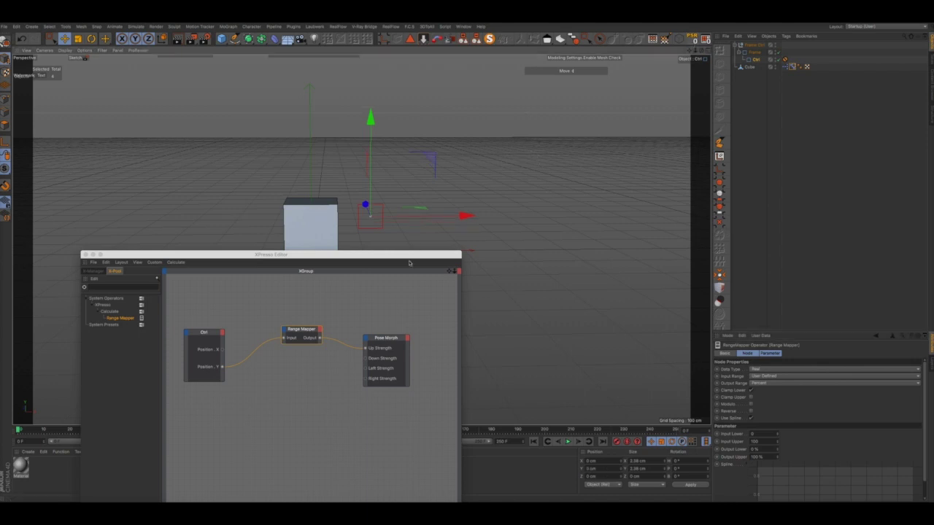
Remove the link to Up Strength, move Ctrl down along Y, and reconnect the Range Mapper output to Up Strength.
click(348, 345)
key(Delete)
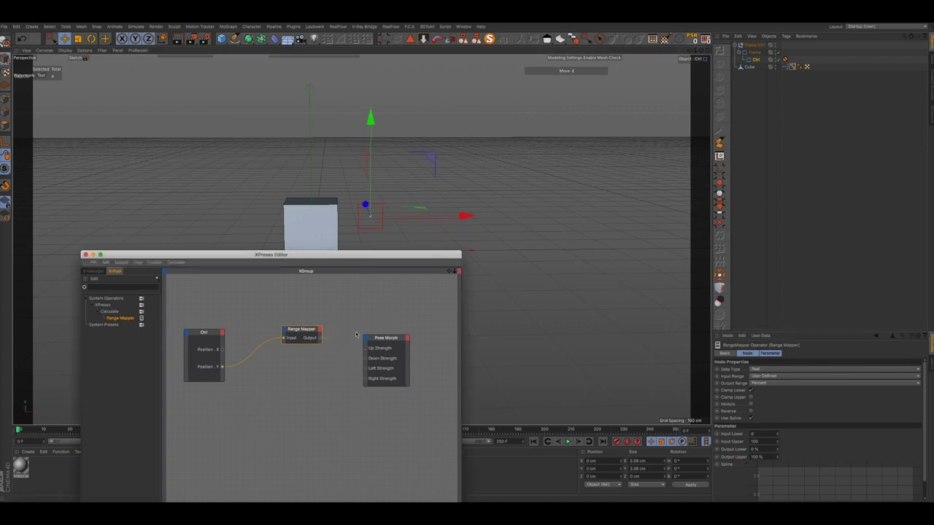
drag(370, 121, 370, 132)
click(326, 315)
drag(322, 338, 368, 349)
Try -100 % as the Range Mapper's Output Upper, uncover the cube, and test by moving Ctrl along Y.
click(754, 442)
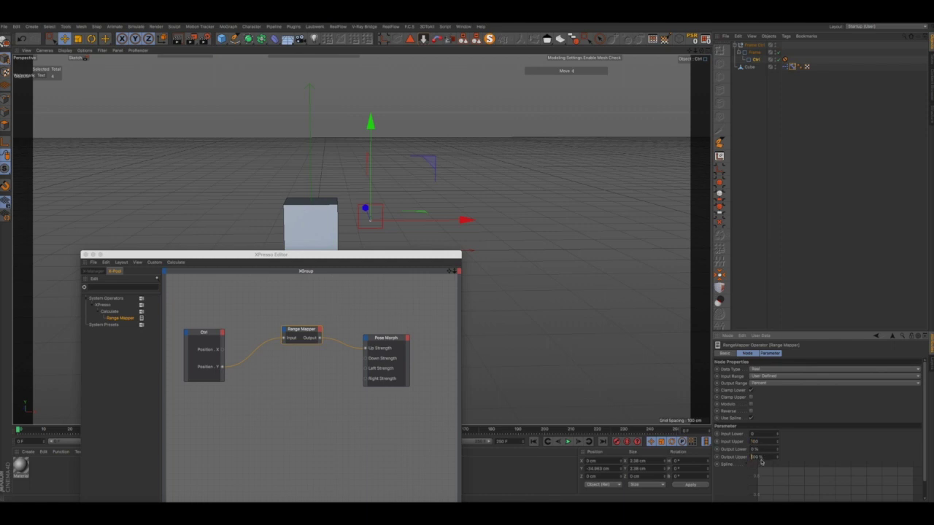
text(-100)
key(Return)
drag(765, 457, 741, 459)
key(BackSpace)
text(-100)
key(Return)
drag(365, 255, 361, 293)
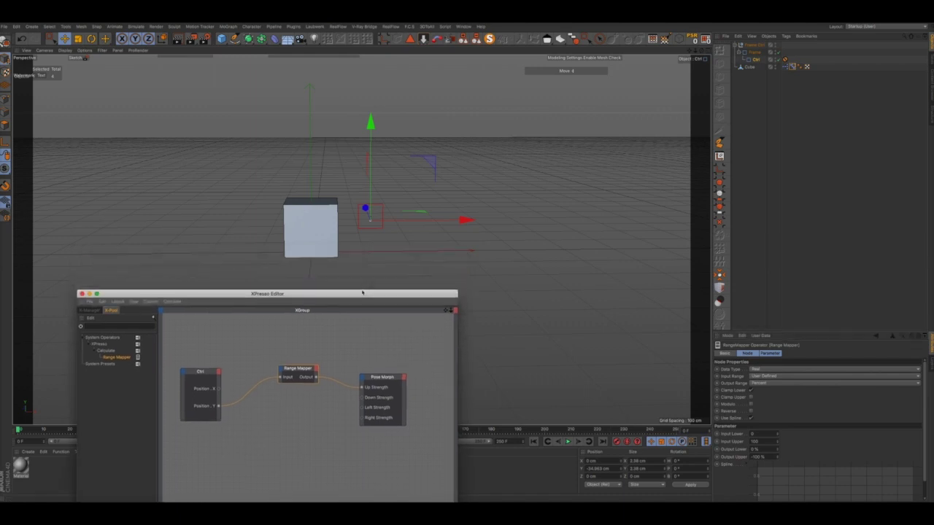
drag(370, 125, 396, 107)
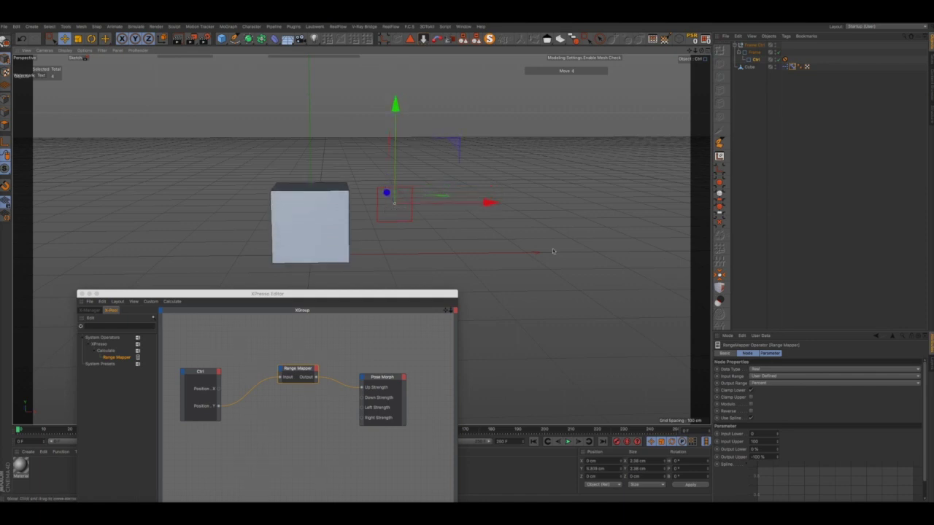
Try Input Upper -100 with Output Upper 100 % on the Range Mapper, and move Ctrl down to test it.
click(754, 443)
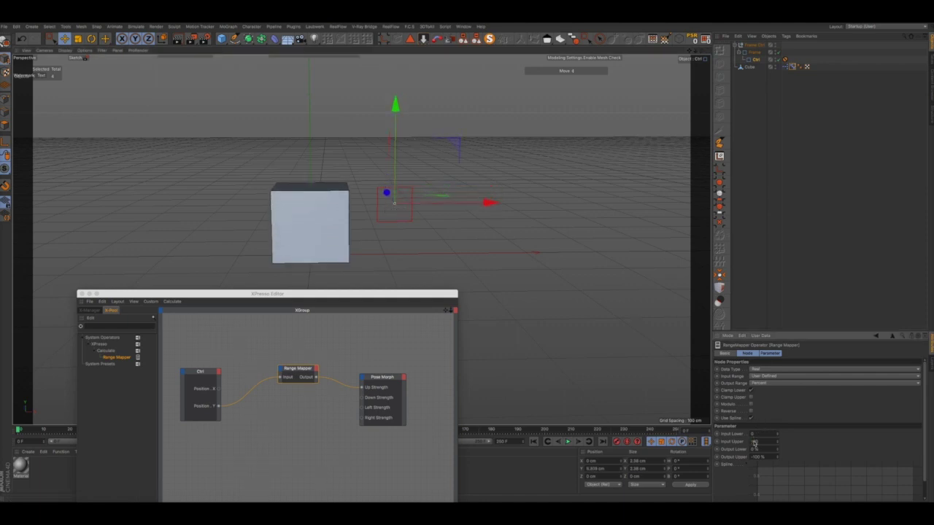
text(-150)
key(Return)
text(100)
key(Return)
mouse_move(394, 102)
mouse_down()
mouse_move(394, 82)
mouse_move(394, 111)
mouse_up()
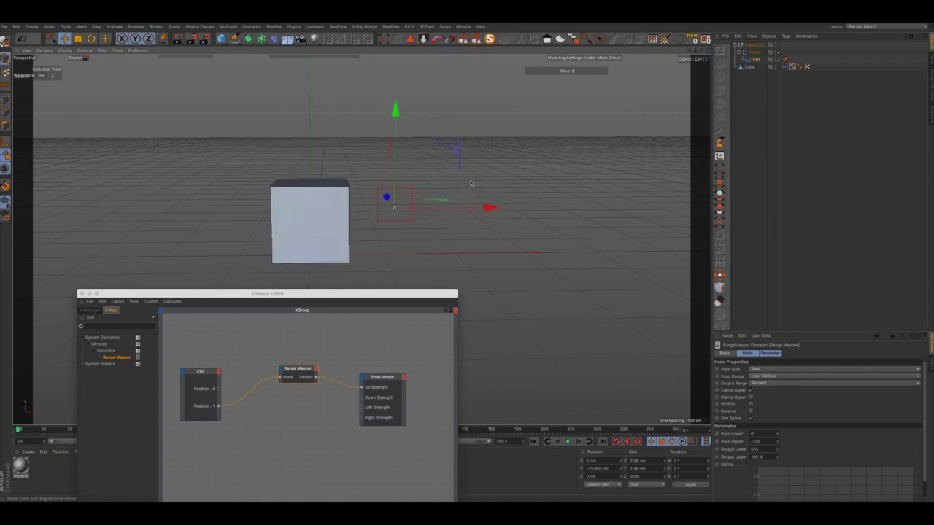
Set the Range Mapper's Input Upper to 100, test by moving Ctrl up, and reset Ctrl's position.
click(754, 442)
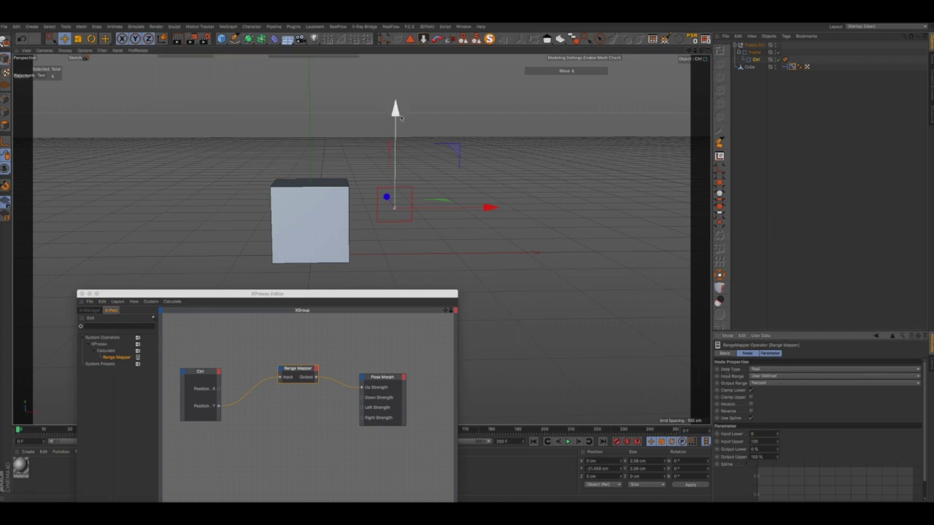
drag(402, 119, 388, 99)
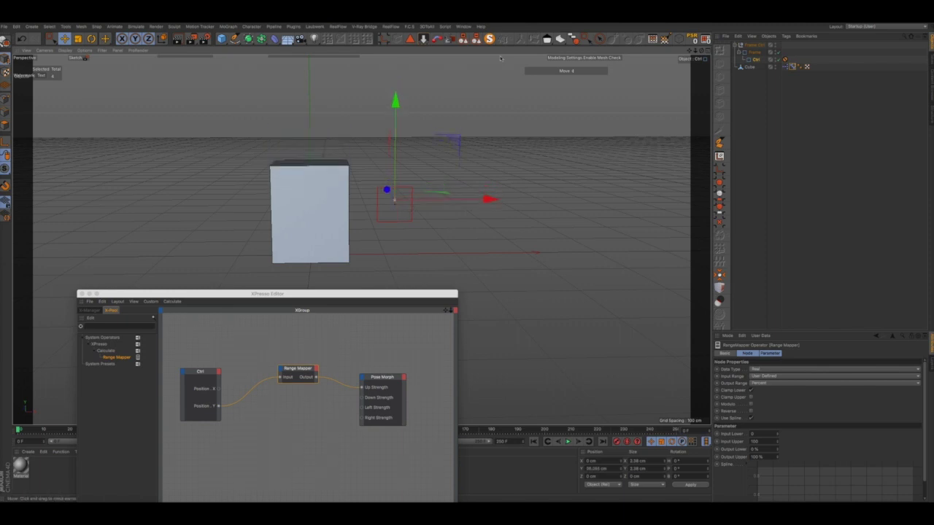
click(691, 43)
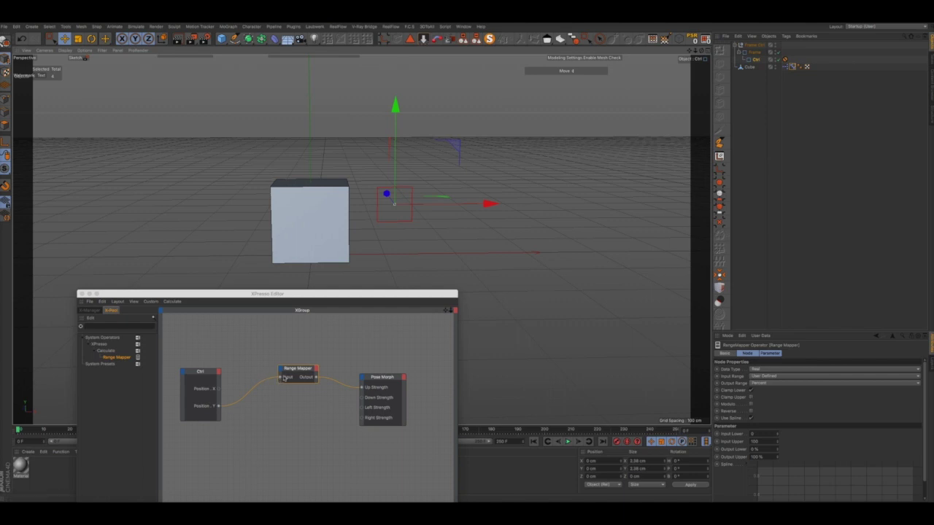
Duplicate the Range Mapper below the original and wire the copy from Ctrl's Position Y to Pose Morph's Down Strength.
click(292, 384)
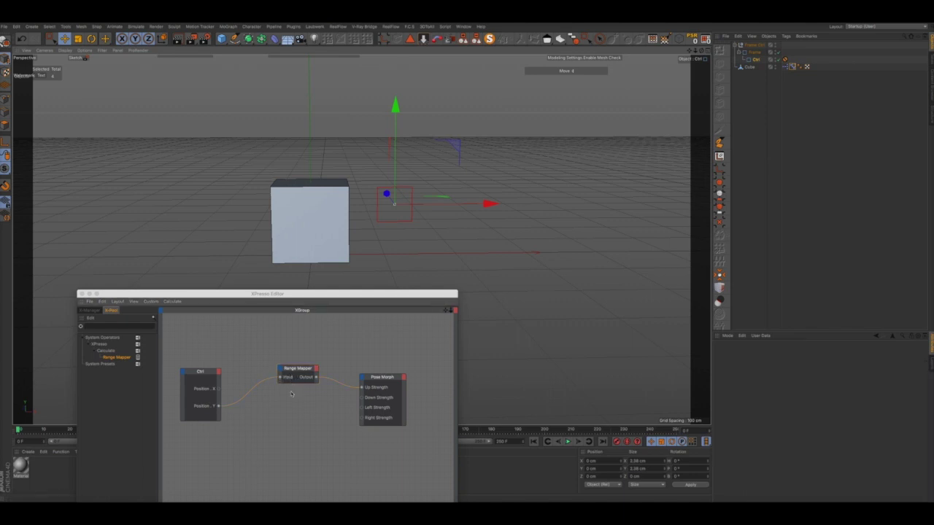
click(295, 371)
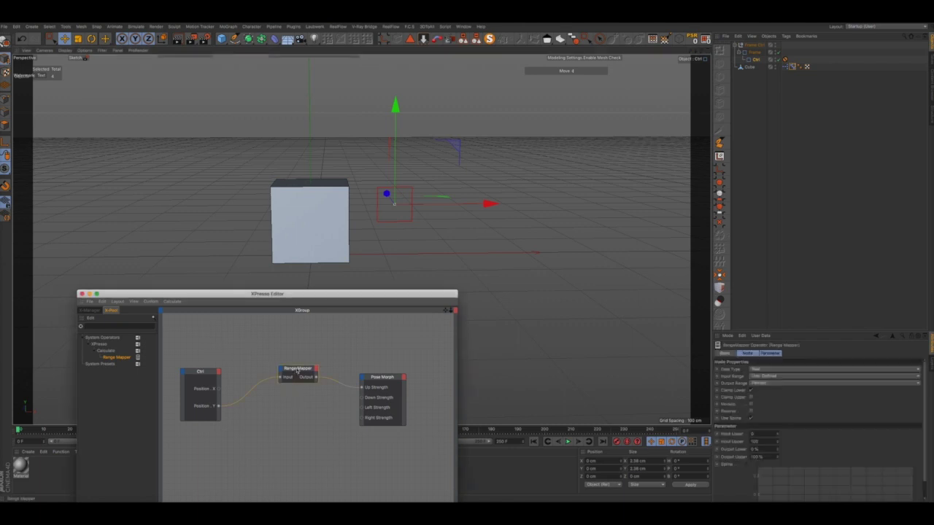
ctrl+drag(297, 370, 296, 399)
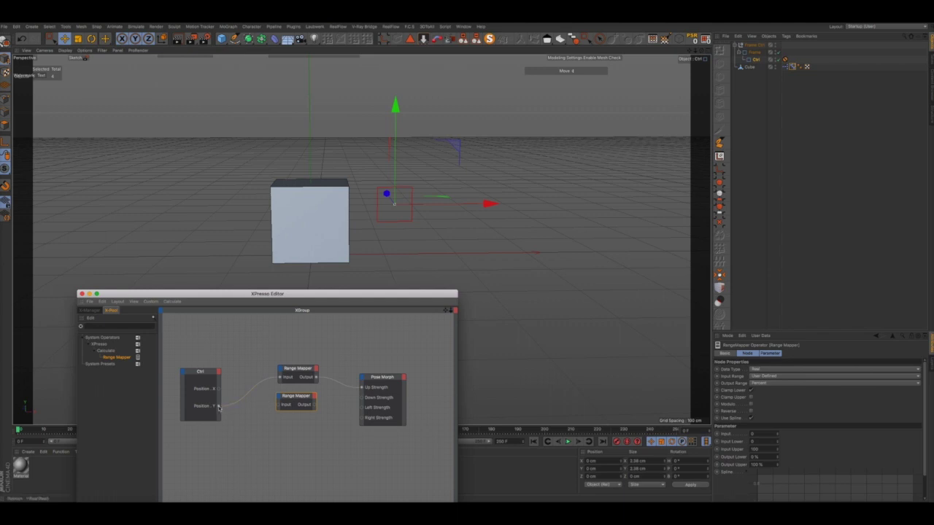
drag(247, 411, 278, 406)
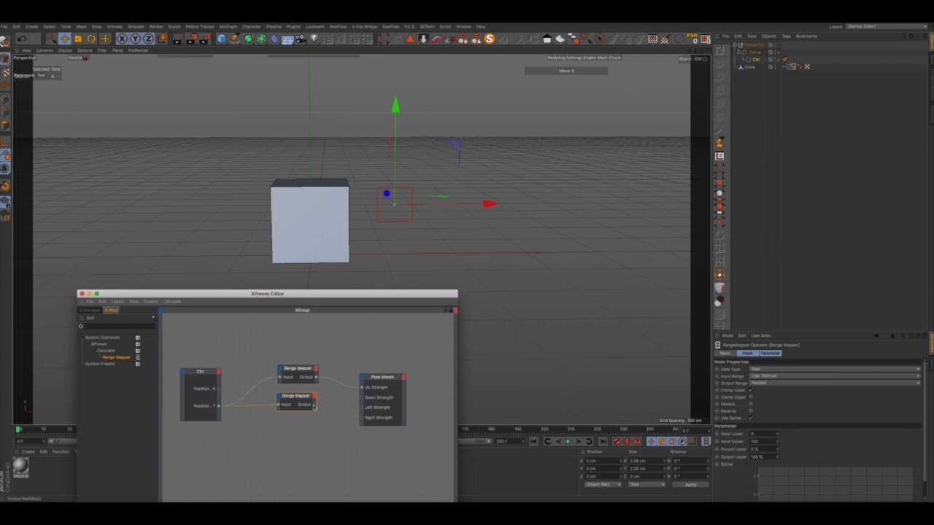
drag(334, 406, 360, 400)
Inspect the cube's properties and compare the parameters of the two Range Mapper nodes.
click(298, 217)
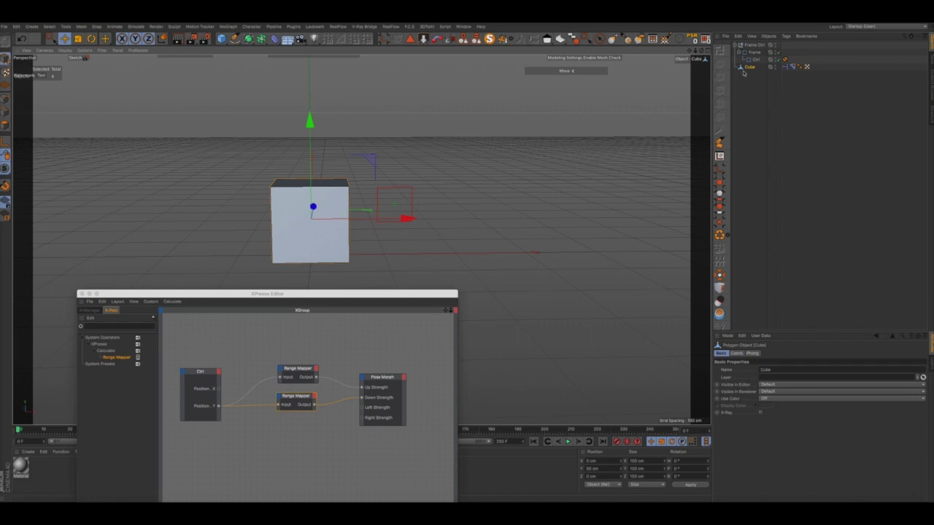
click(304, 397)
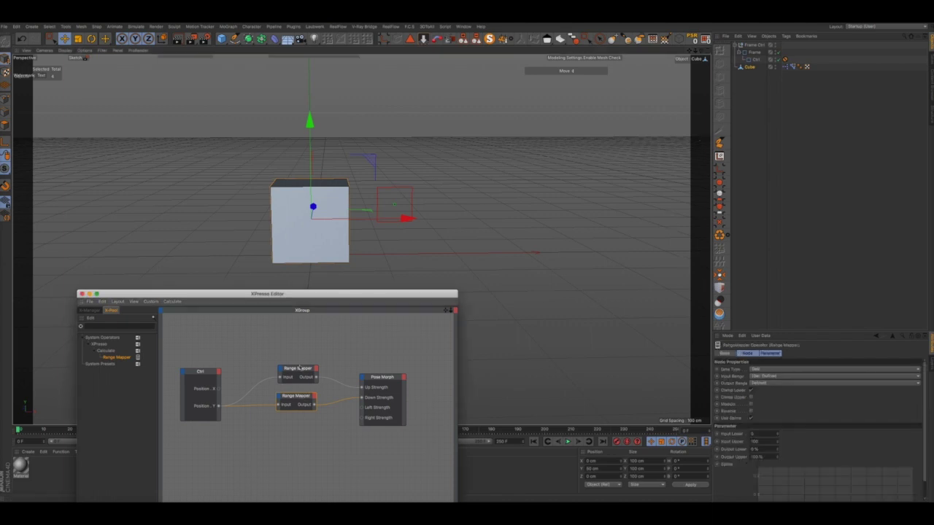
click(299, 369)
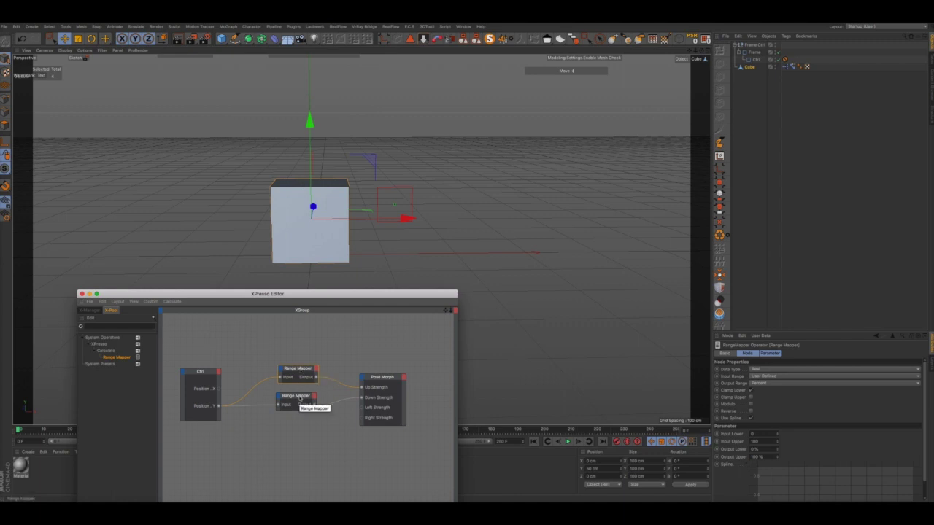
Configure the lower Range Mapper with only Clamp Upper enabled, Input Lower -100, Input Upper 0, Output Lower 100 % and Output Upper 0 %.
click(299, 400)
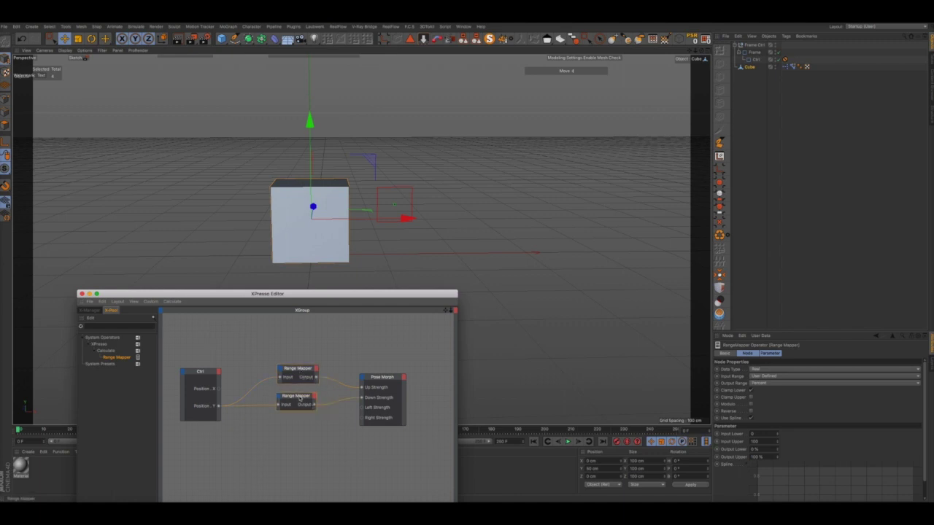
click(751, 398)
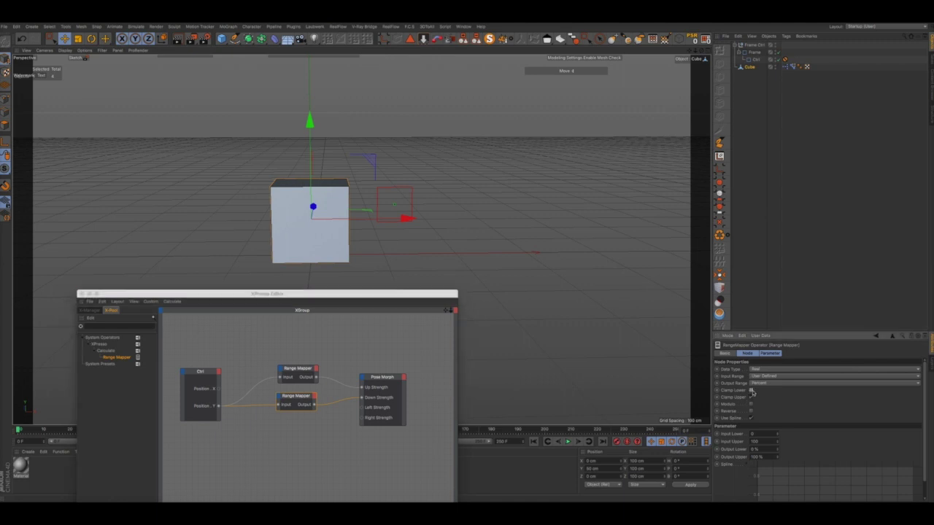
double_click(763, 444)
text(60)
key(Return)
double_click(752, 458)
text(0)
key(Return)
double_click(752, 435)
double_click(756, 449)
text(-100)
key(Return)
Move Ctrl vertically to test the Down pose, and reposition the XPresso Editor below the cube.
click(755, 59)
mouse_move(394, 115)
mouse_down()
mouse_move(395, 134)
mouse_move(395, 102)
mouse_move(393, 137)
mouse_move(394, 87)
mouse_move(389, 127)
mouse_up()
click(330, 295)
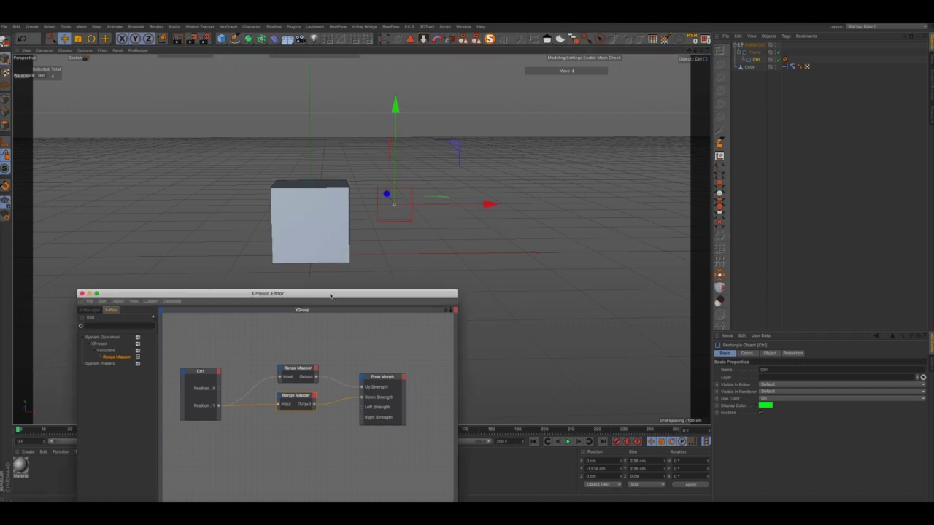
drag(331, 296, 438, 252)
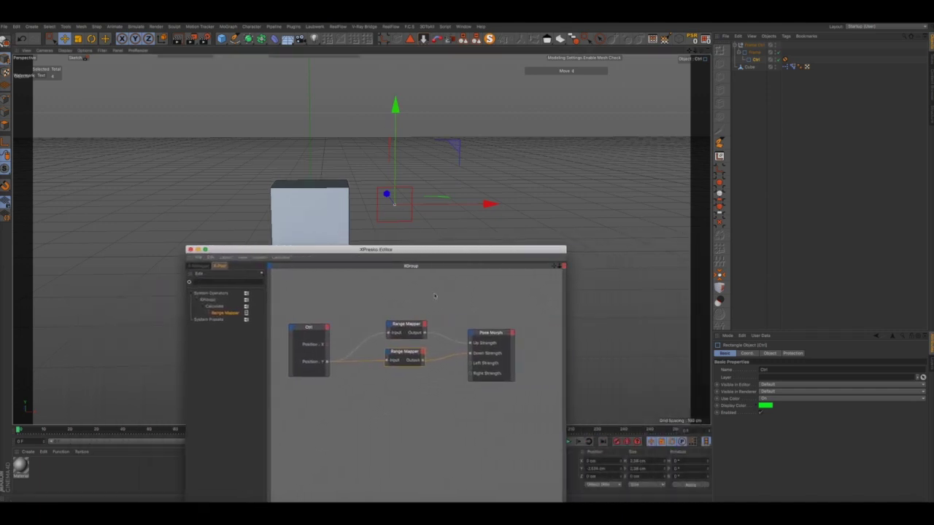
drag(435, 295, 356, 327)
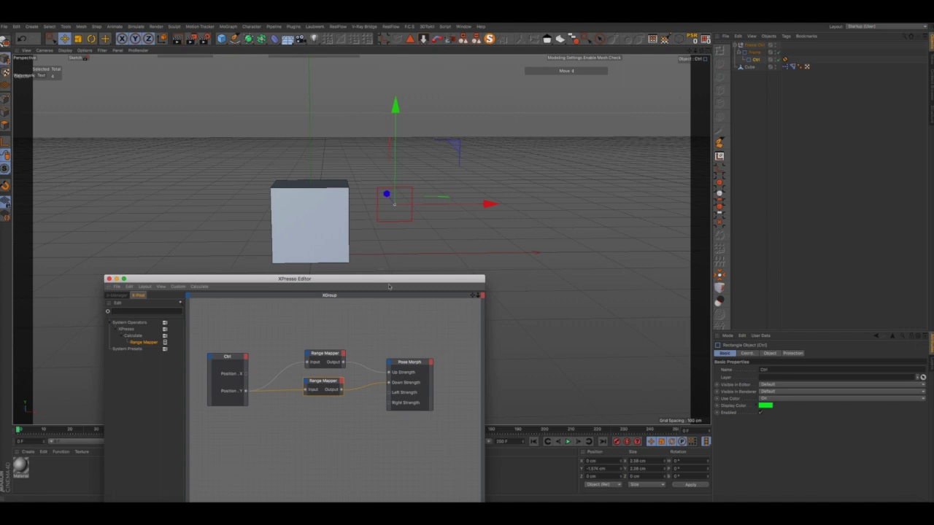
alt+drag(431, 234, 448, 242)
Lower the Ctrl node in the graph and duplicate both Range Mappers together beneath the originals.
click(254, 367)
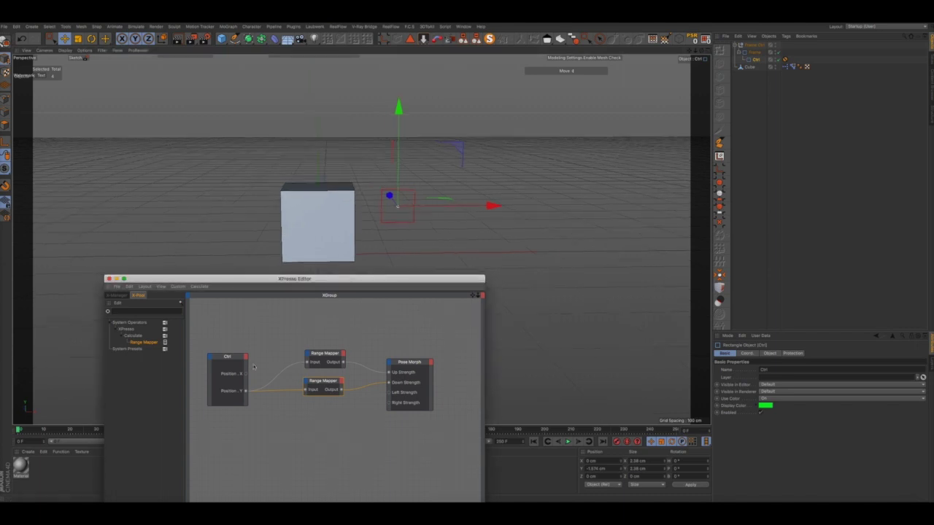
drag(235, 362, 240, 393)
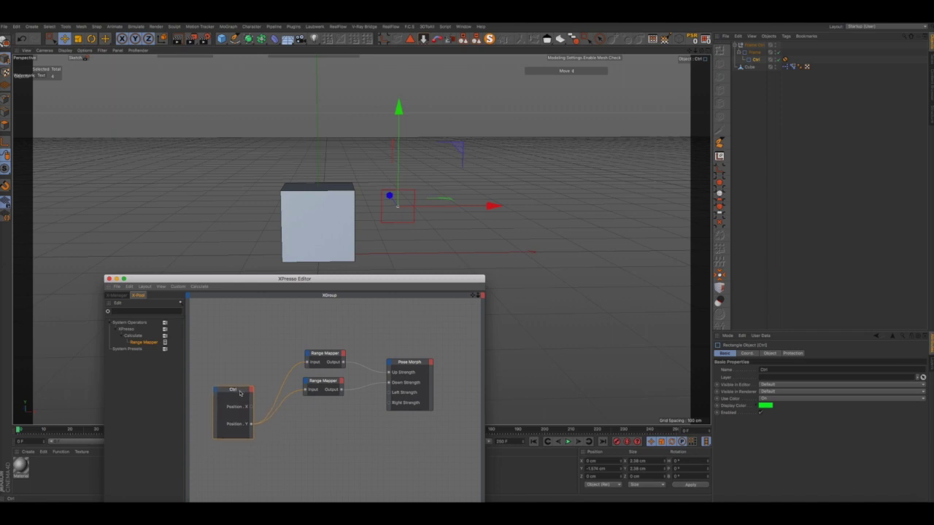
drag(324, 342, 323, 459)
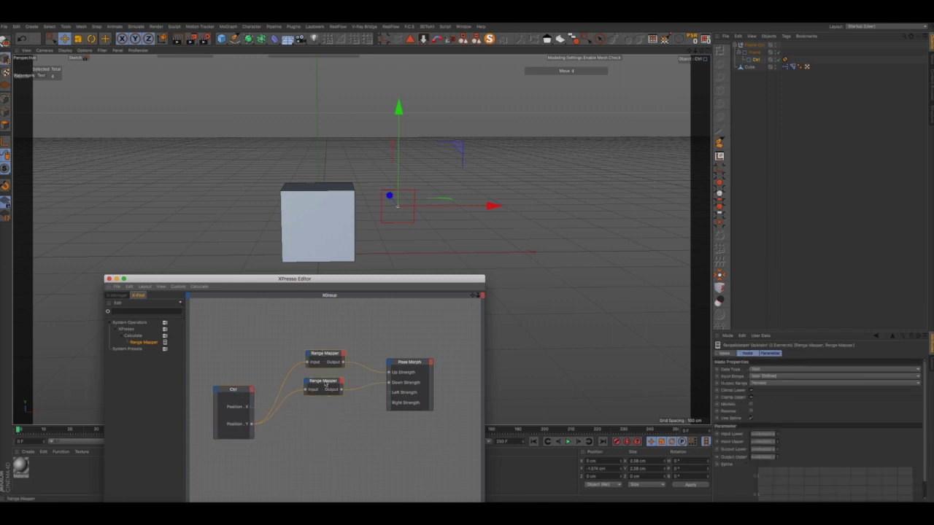
ctrl+drag(326, 387, 324, 452)
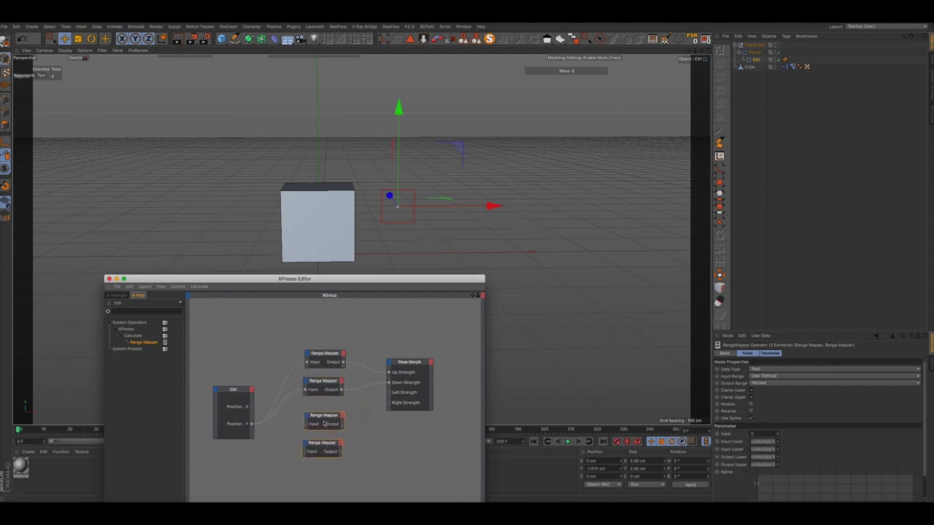
Wire Ctrl's Position X through the third Range Mapper to Pose Morph's Right Strength, and move Ctrl sideways to test it.
click(282, 416)
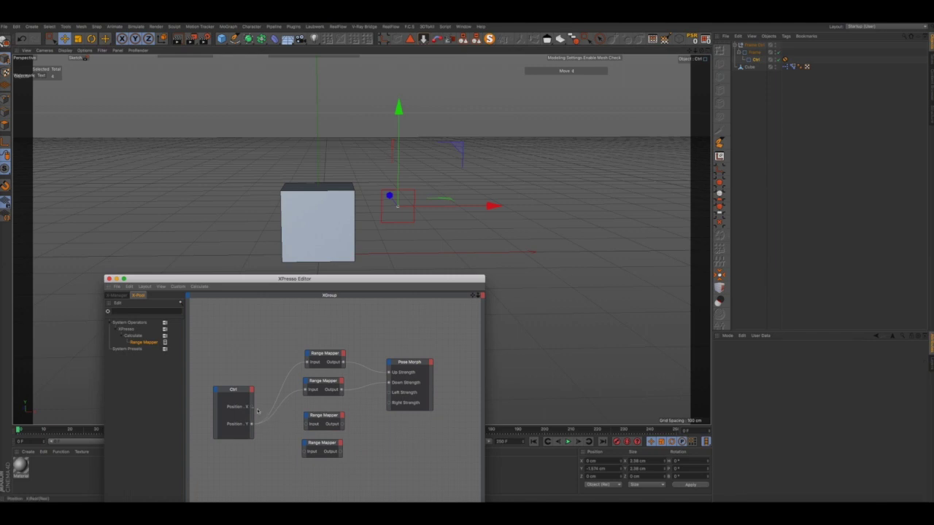
drag(276, 416, 301, 425)
drag(492, 206, 458, 210)
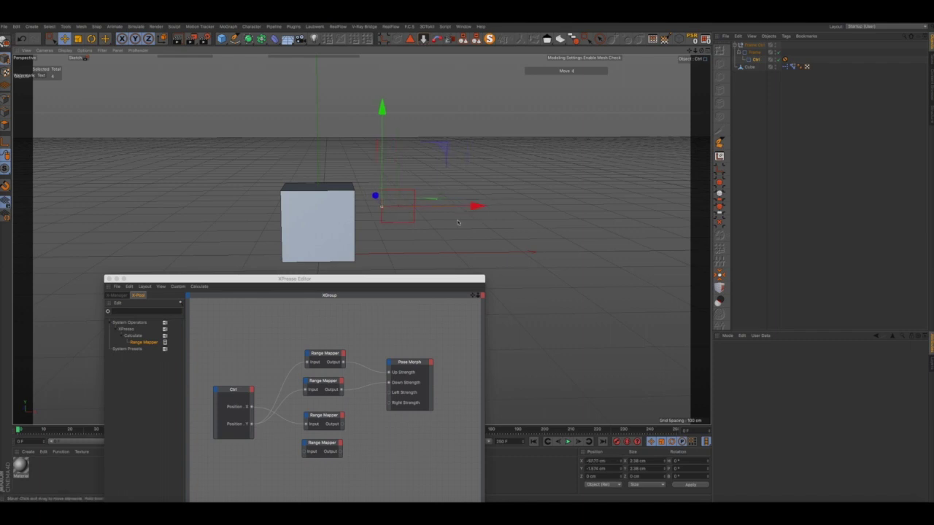
click(343, 426)
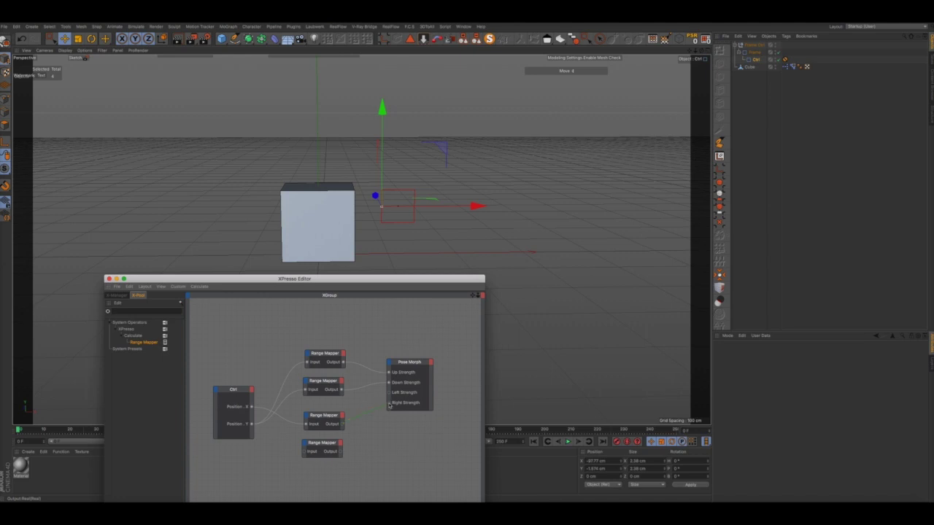
mouse_move(477, 205)
mouse_down()
mouse_move(502, 207)
mouse_move(478, 206)
mouse_up()
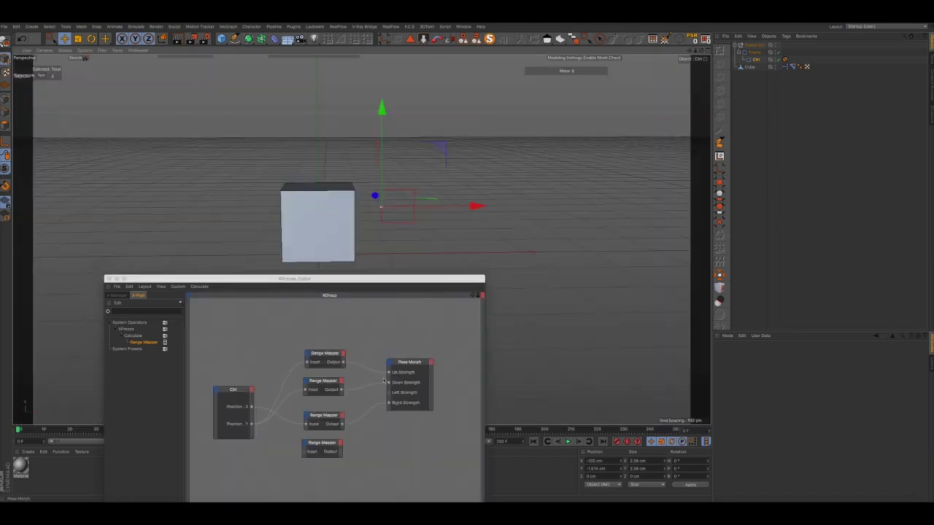
Try the third Range Mapper on Left Strength while moving Ctrl sideways, and restore its connection to Right Strength.
click(382, 406)
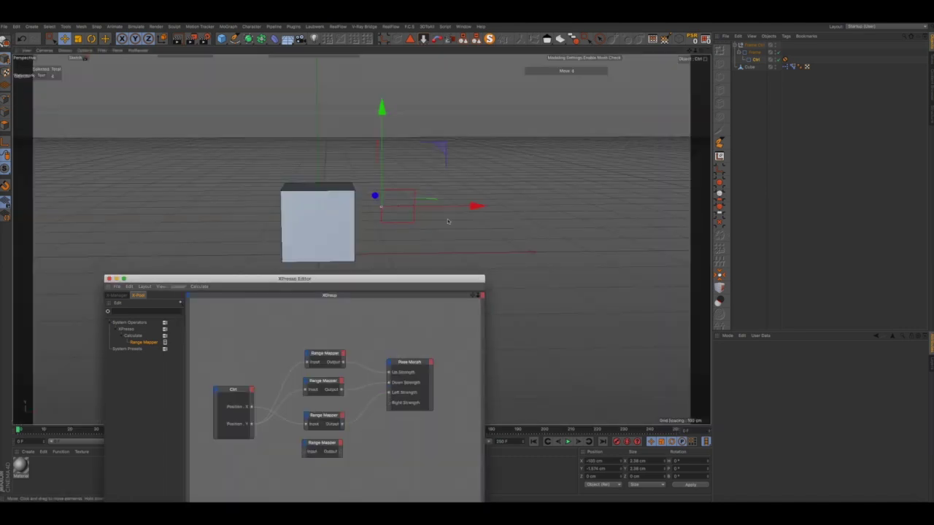
drag(454, 209, 472, 217)
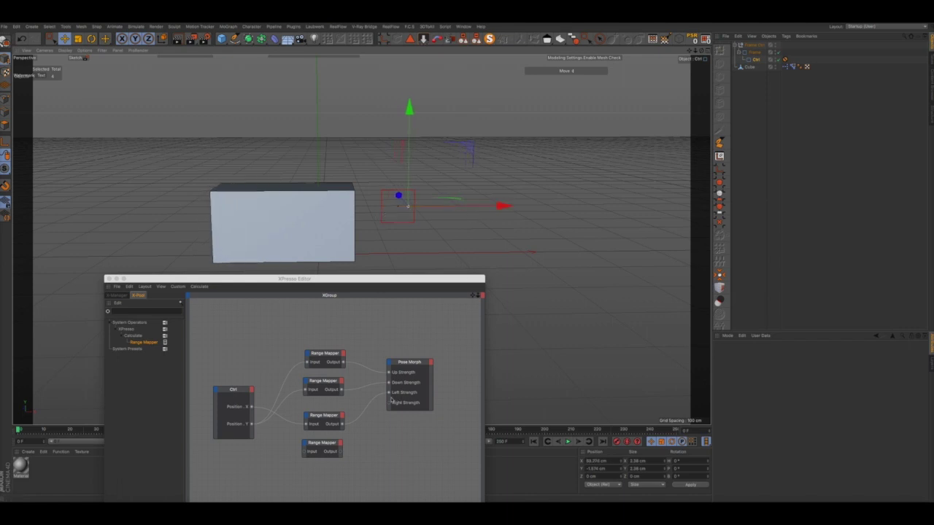
drag(388, 393, 389, 403)
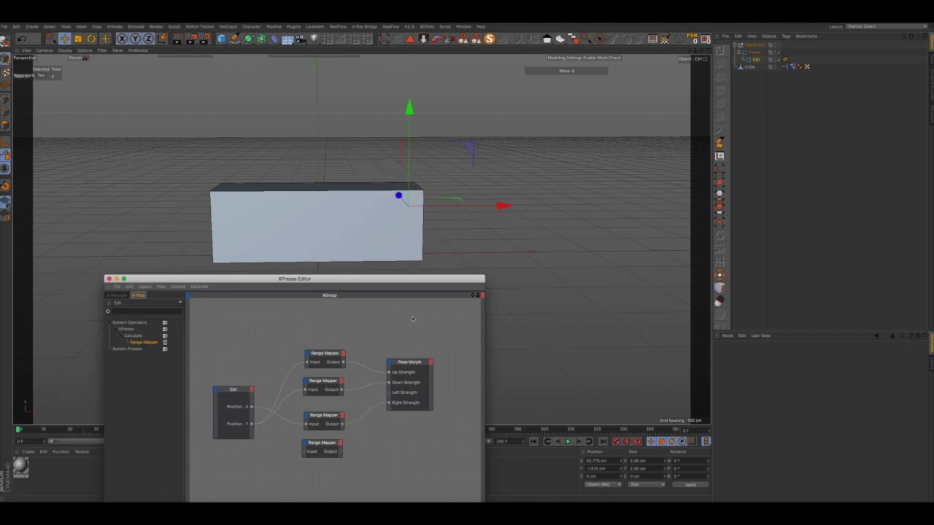
mouse_move(496, 206)
mouse_down()
mouse_move(478, 209)
mouse_move(507, 210)
mouse_move(492, 209)
mouse_up()
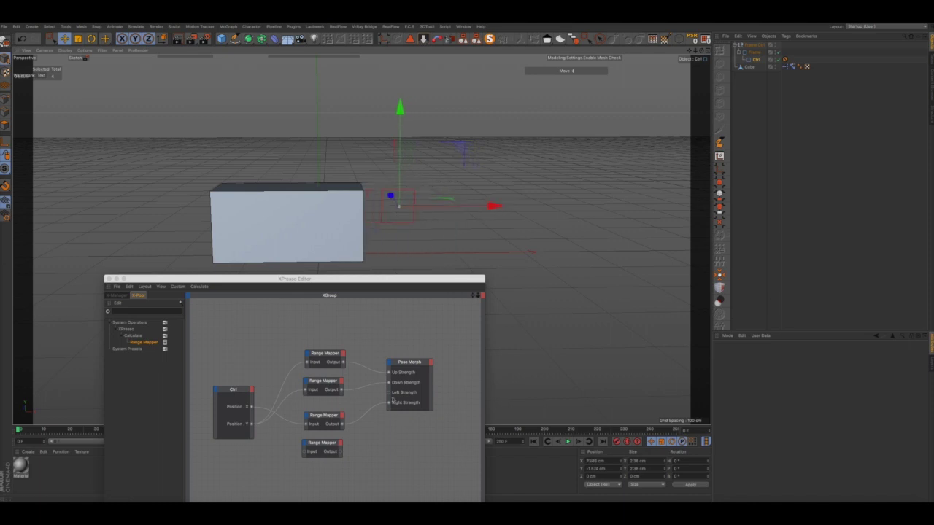
Wire the fourth Range Mapper from Ctrl's Position X to Pose Morph's Left Strength, and move Ctrl around to test the poses.
drag(343, 452, 352, 437)
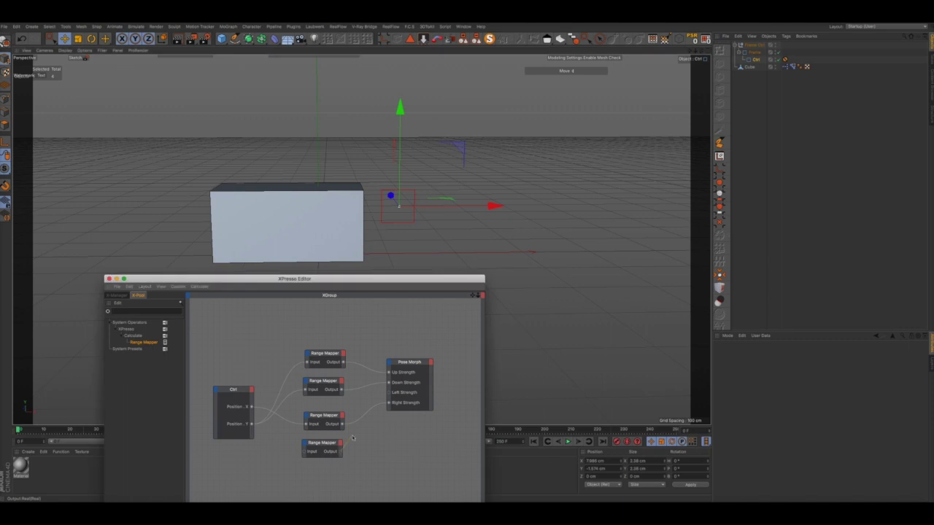
drag(390, 395, 390, 393)
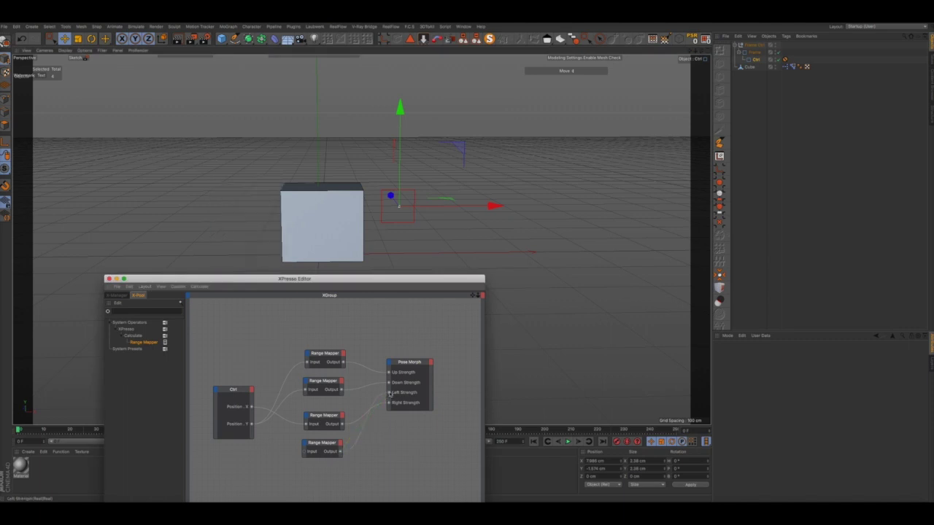
mouse_move(495, 206)
mouse_down()
mouse_move(479, 207)
mouse_move(507, 205)
mouse_move(480, 206)
mouse_up()
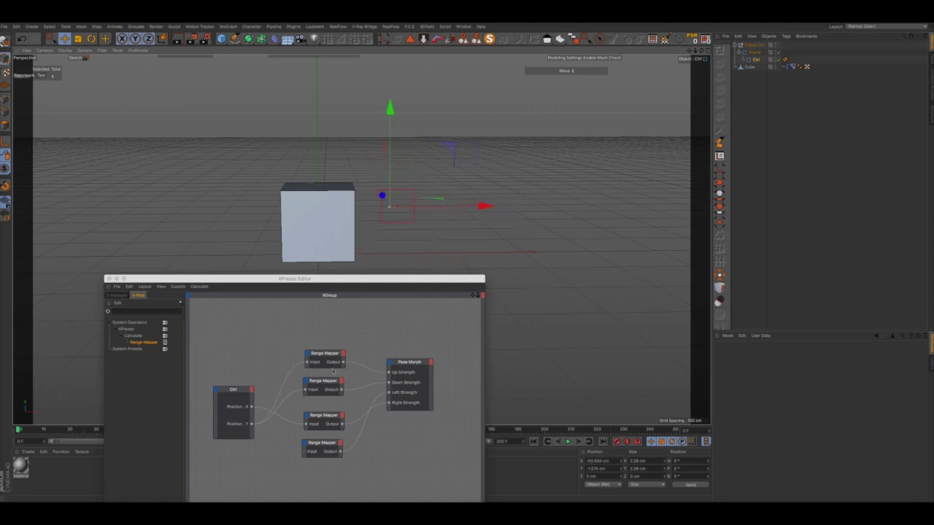
click(253, 409)
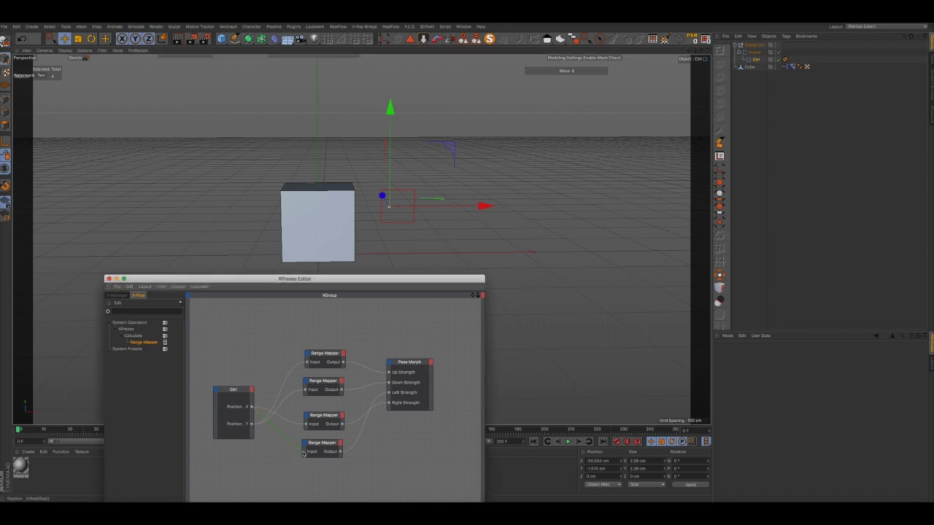
drag(304, 454, 305, 452)
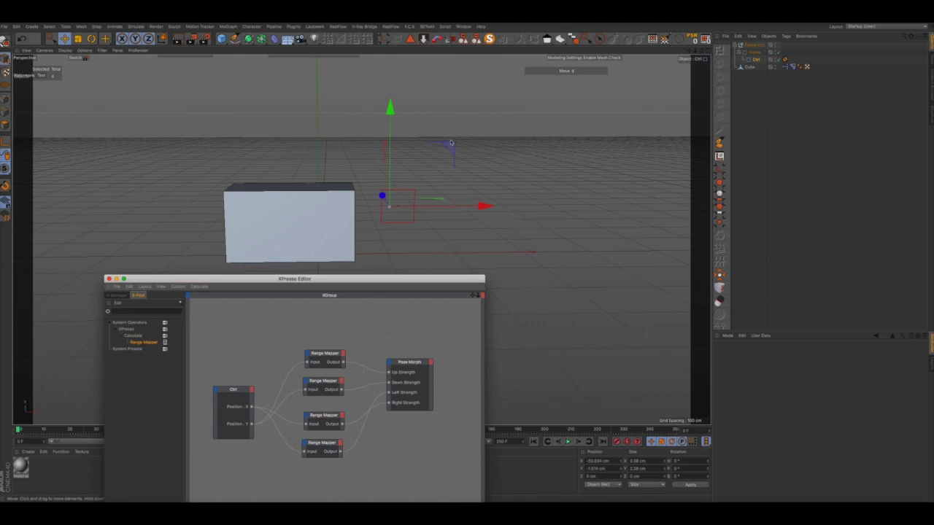
drag(483, 206, 509, 206)
mouse_move(462, 147)
mouse_down()
mouse_move(471, 146)
mouse_move(460, 136)
mouse_move(443, 141)
mouse_move(454, 147)
mouse_move(456, 115)
mouse_move(430, 126)
mouse_move(438, 144)
mouse_move(467, 124)
mouse_move(438, 129)
mouse_move(459, 150)
mouse_move(471, 143)
mouse_up()
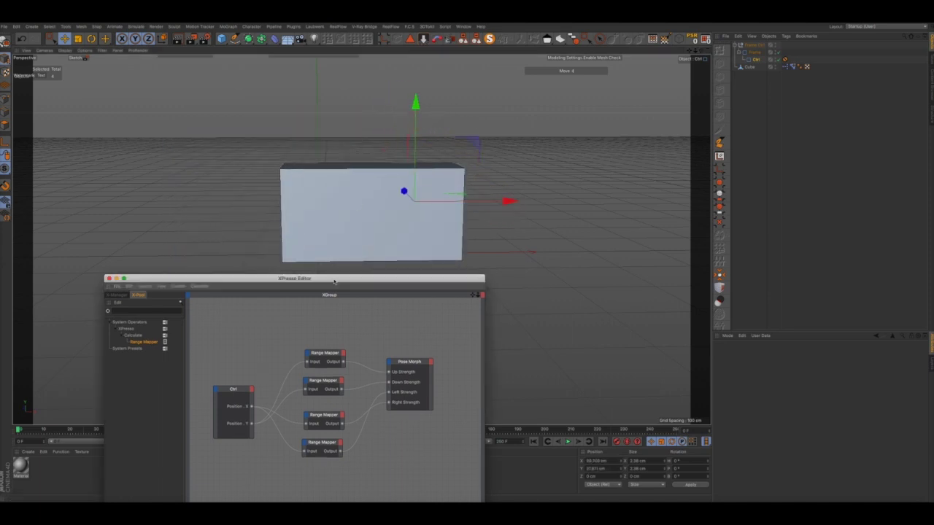
Move the XPresso Editor up to show the whole graph, and align the Ctrl and Pose Morph nodes beside the Range Mappers.
drag(334, 279, 363, 89)
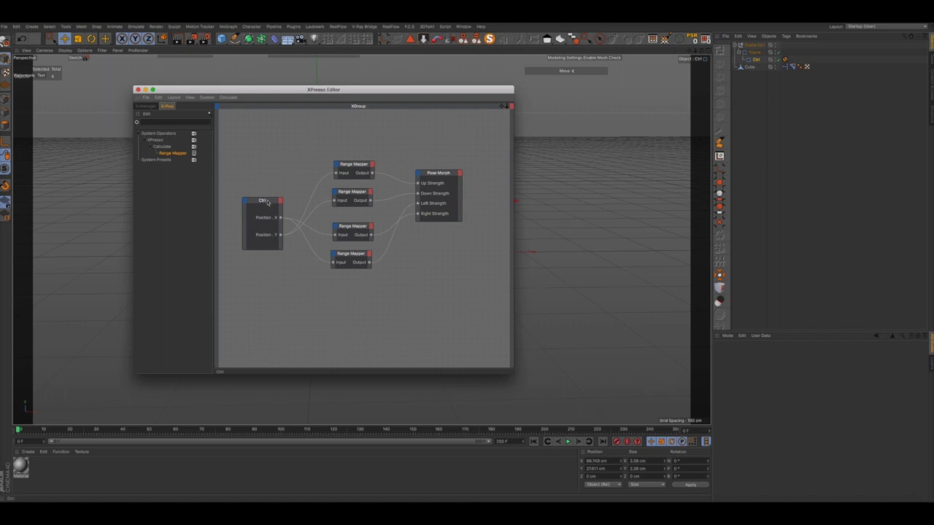
mouse_move(267, 203)
mouse_down()
mouse_move(270, 188)
mouse_move(260, 189)
mouse_up()
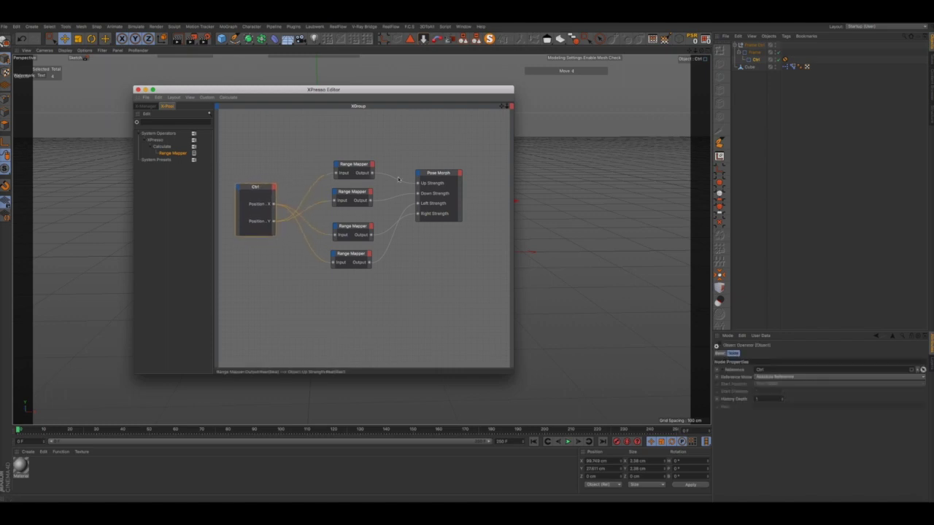
drag(433, 173, 435, 189)
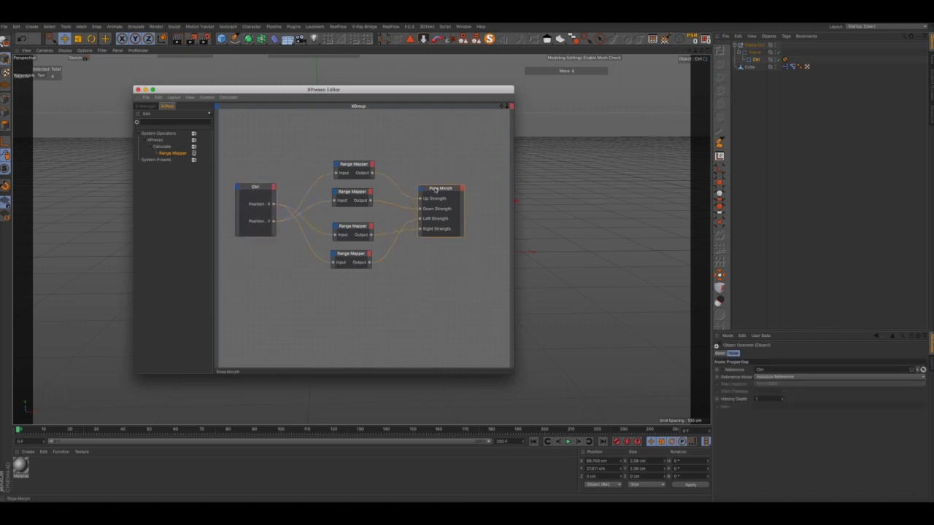
Review the parameters of all four Range Mappers, align the bottom node with the others, and close the XPresso Editor.
click(360, 172)
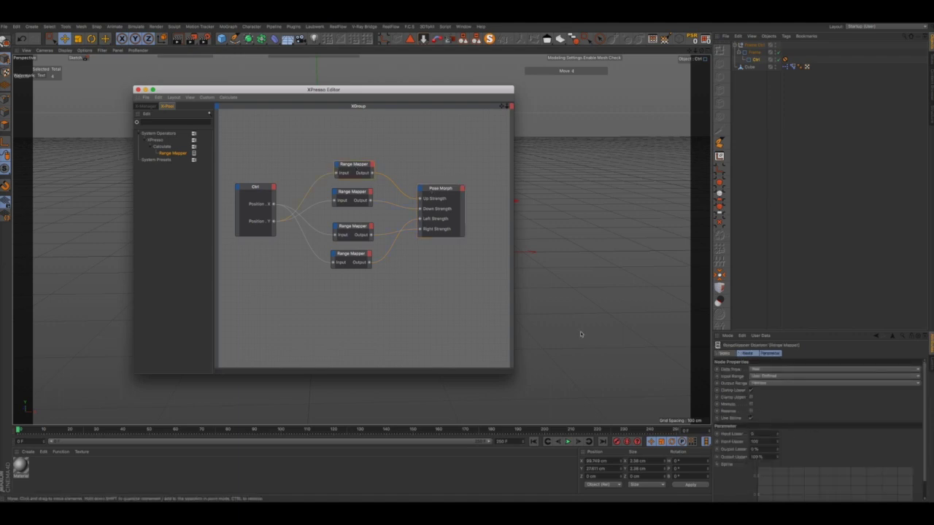
click(352, 192)
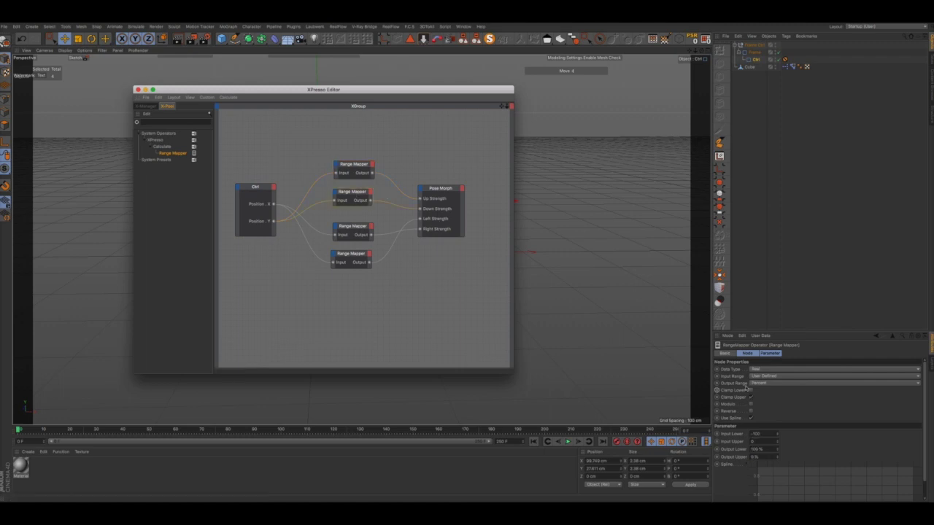
click(355, 232)
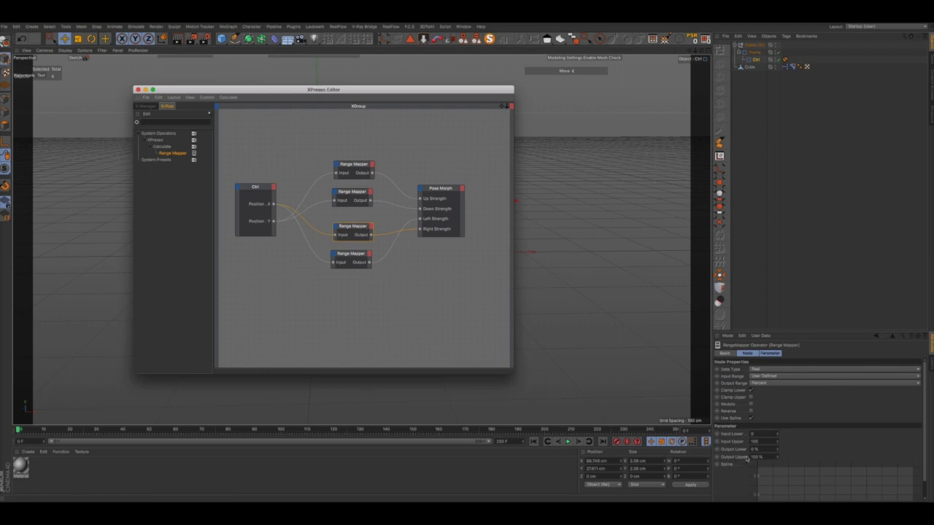
click(349, 256)
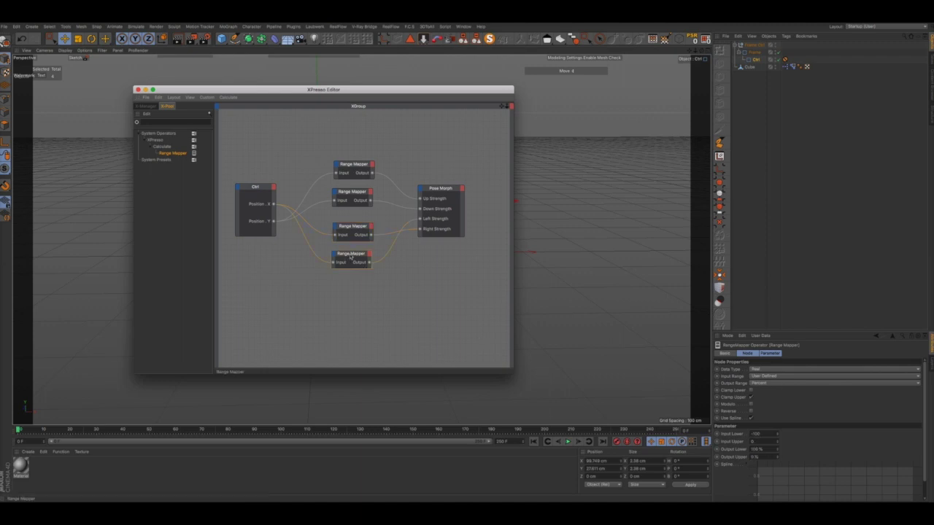
drag(350, 256, 355, 257)
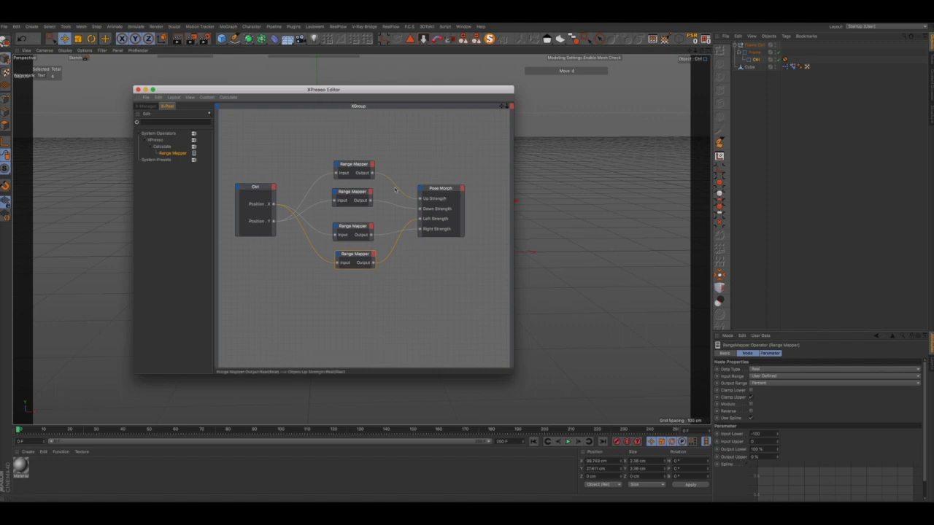
click(138, 89)
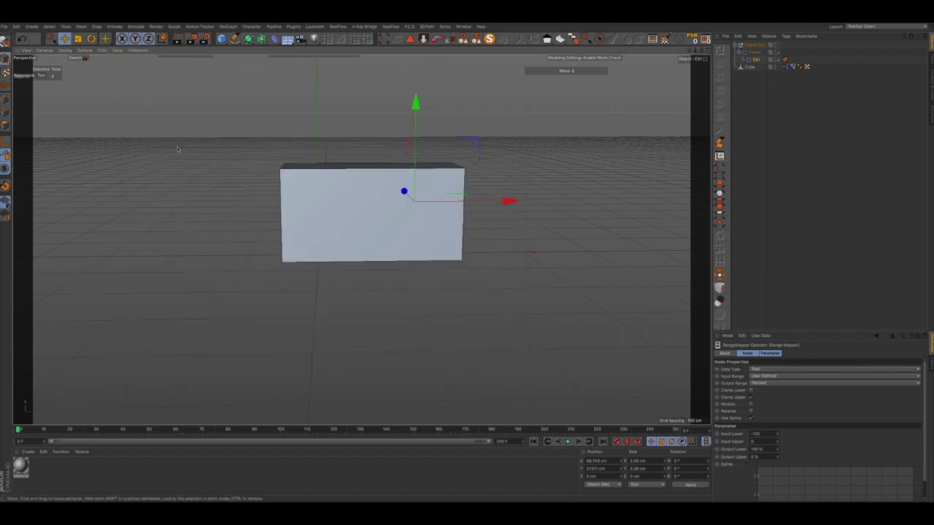
Apply the existing material to the cube, change its color to a medium blue, and close the Material Editor.
drag(21, 467, 311, 246)
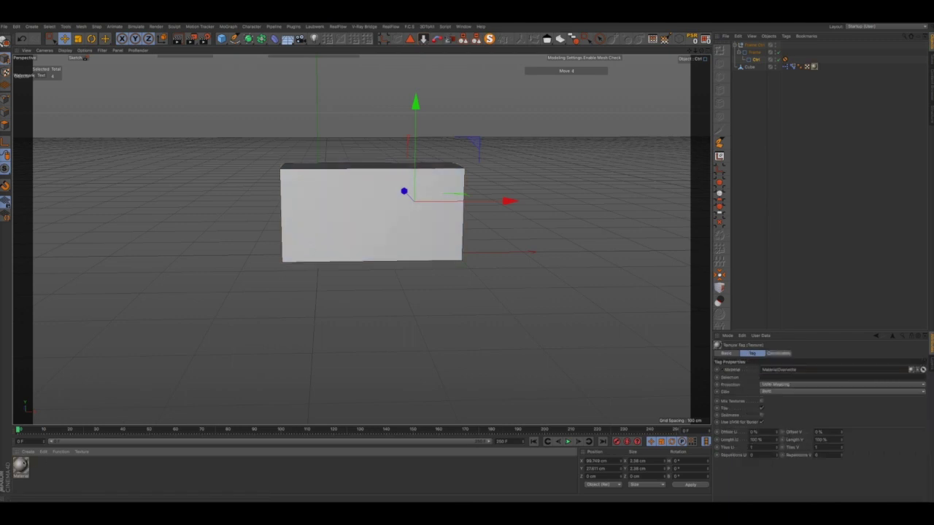
double_click(20, 467)
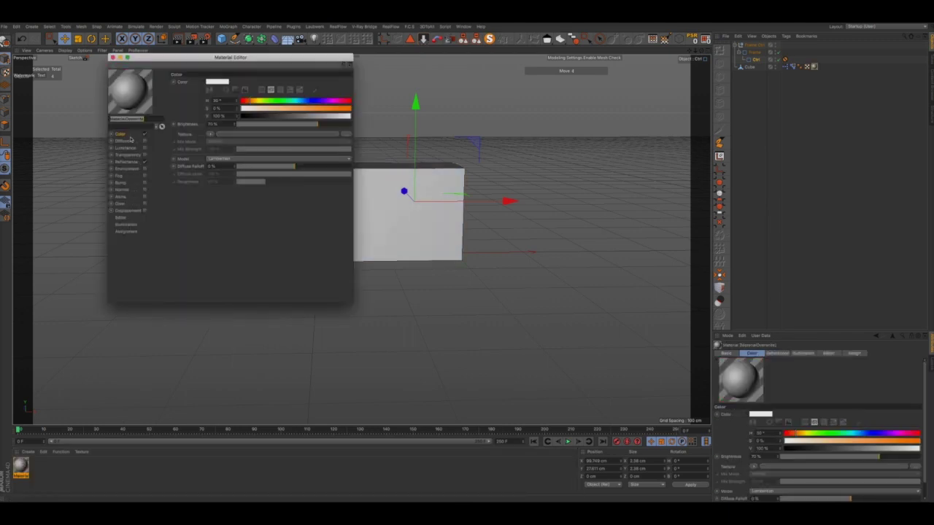
click(273, 101)
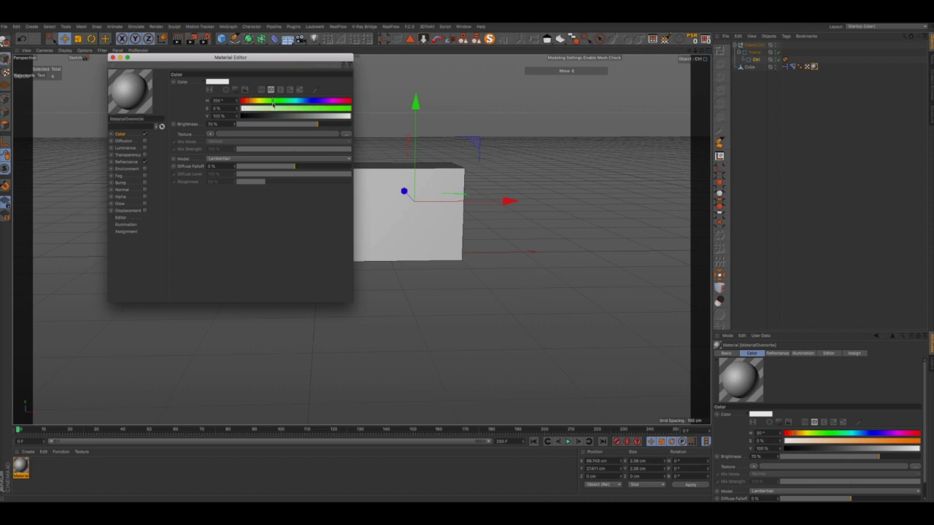
click(316, 101)
click(314, 108)
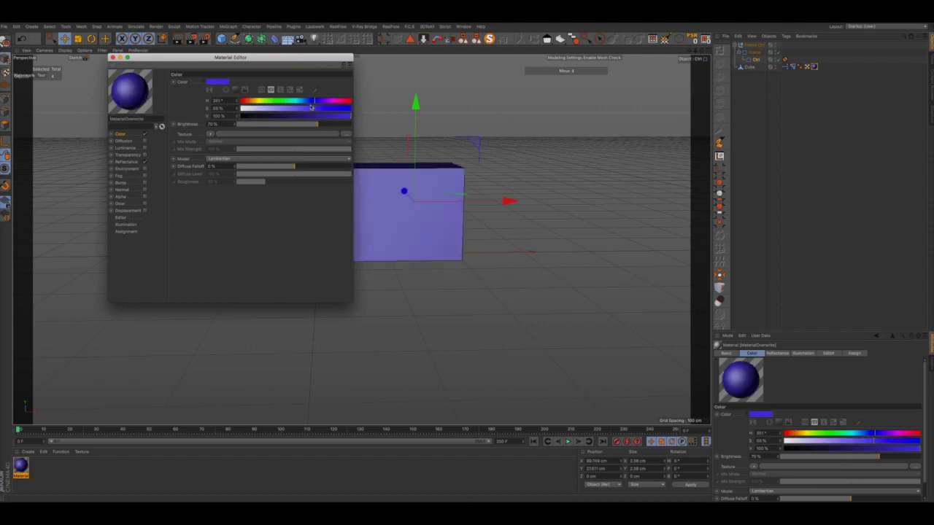
drag(312, 101, 305, 101)
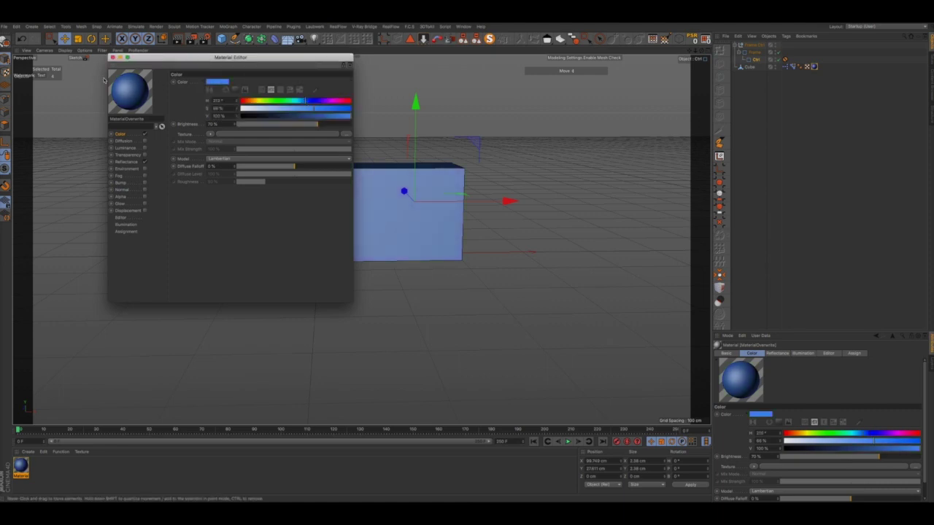
click(113, 56)
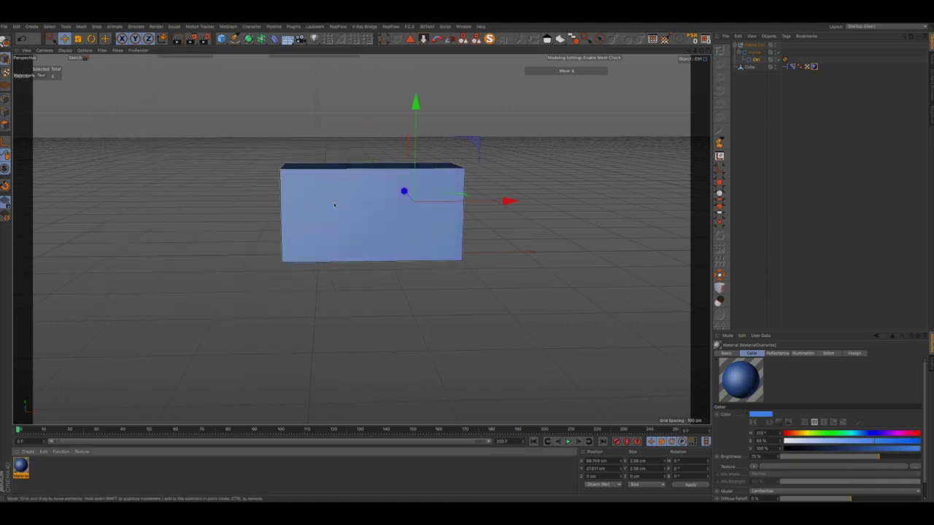
Add a Plane primitive beneath the cube and scale it up uniformly into a large floor.
click(222, 38)
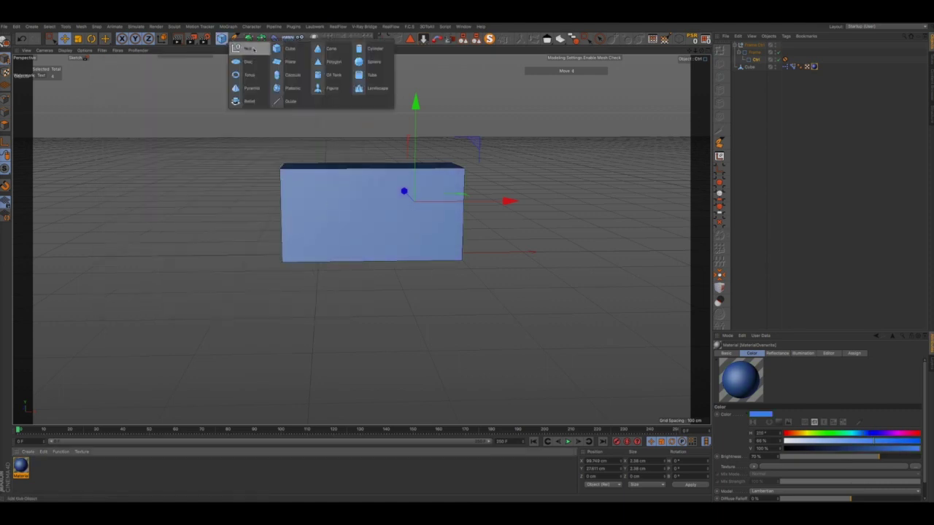
click(286, 61)
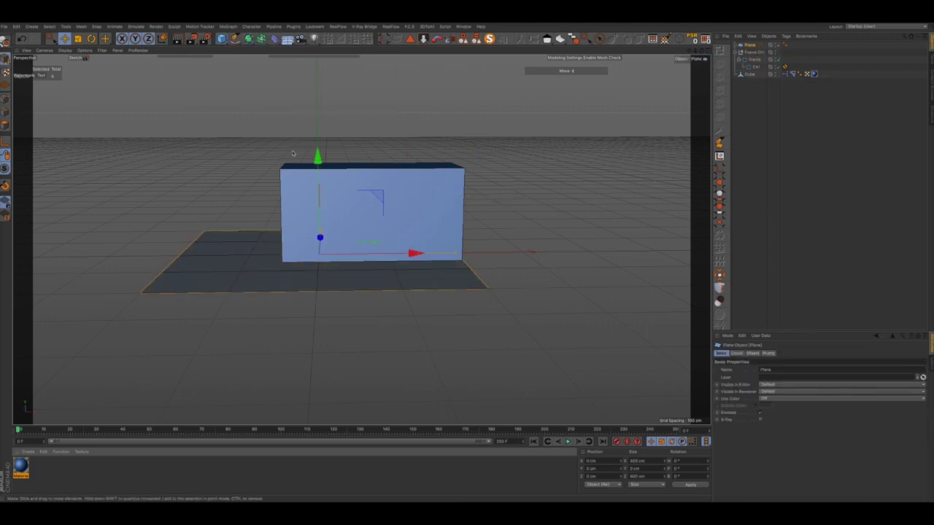
alt+drag(293, 153, 391, 215)
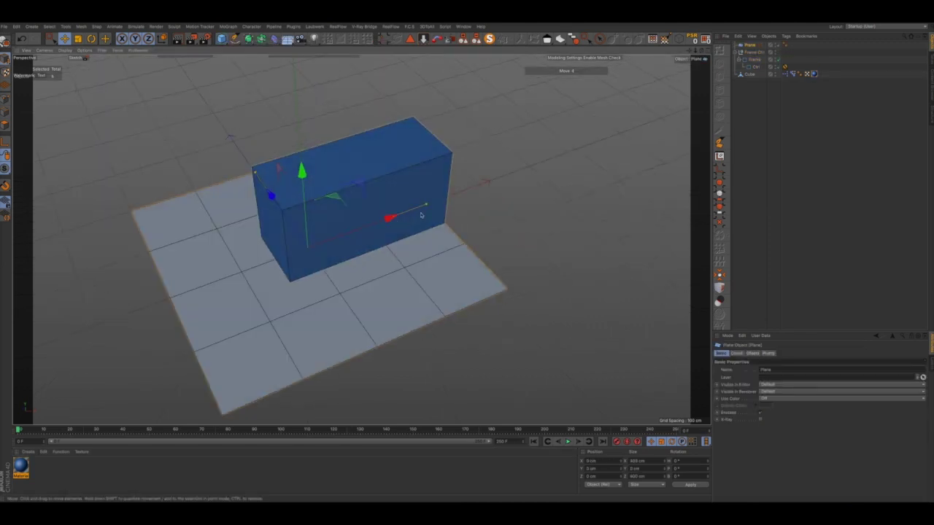
key(t)
drag(484, 192, 464, 264)
click(321, 184)
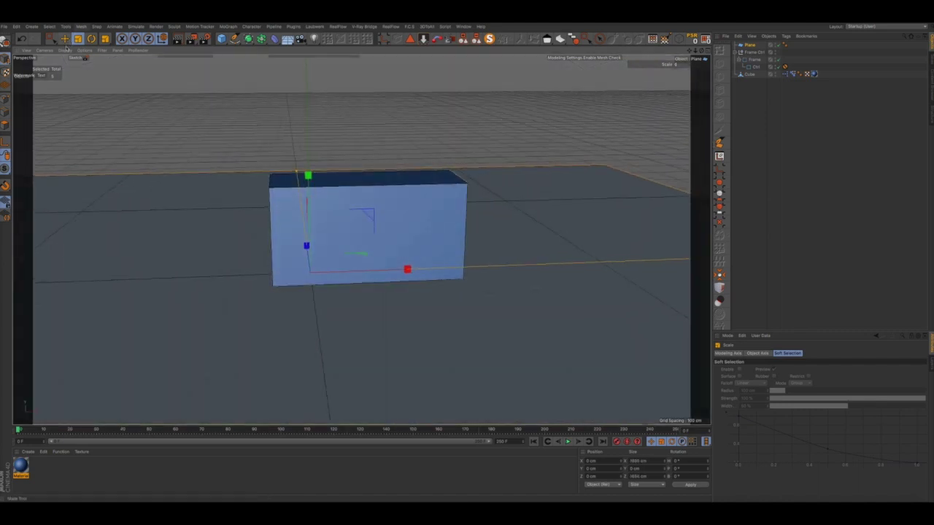
click(65, 49)
key(Escape)
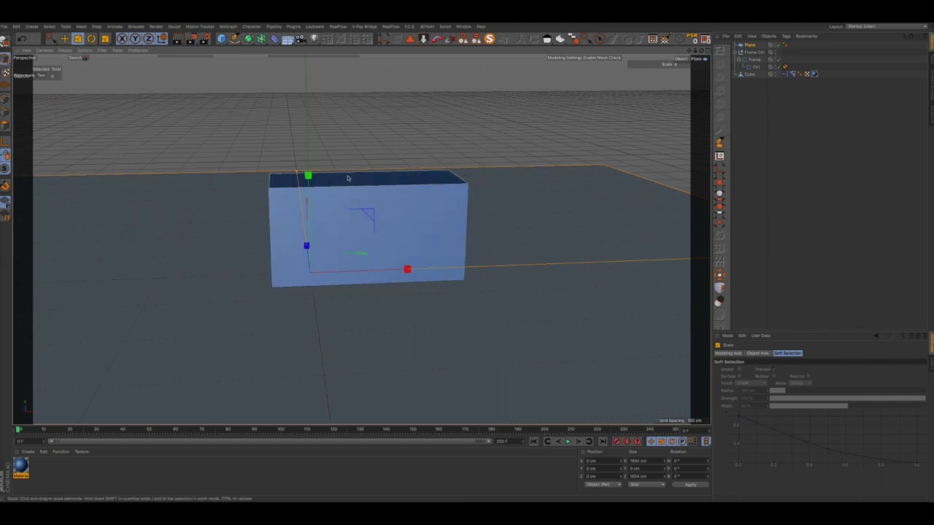
Move the Frame Ctrl null with its rectangles out of the cube to a clear spot in front and to the cube's left.
alt+drag(348, 178, 402, 197)
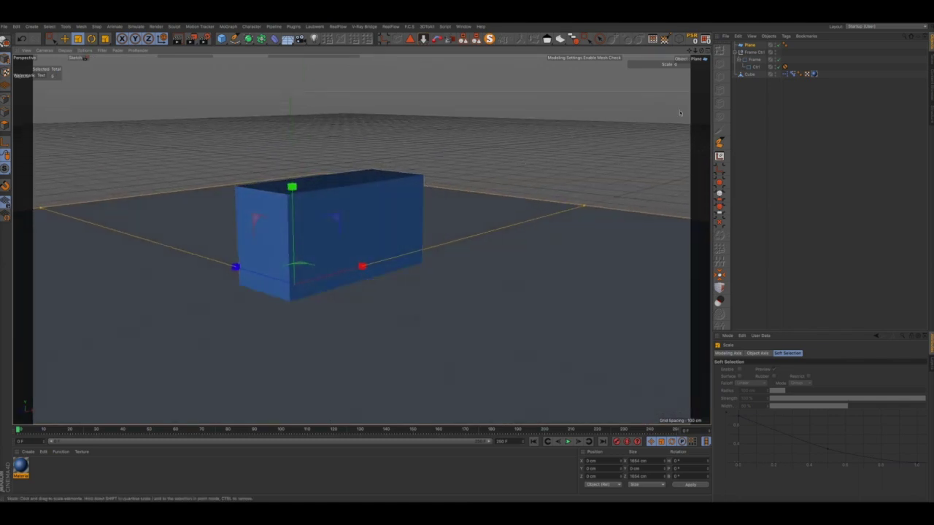
click(756, 66)
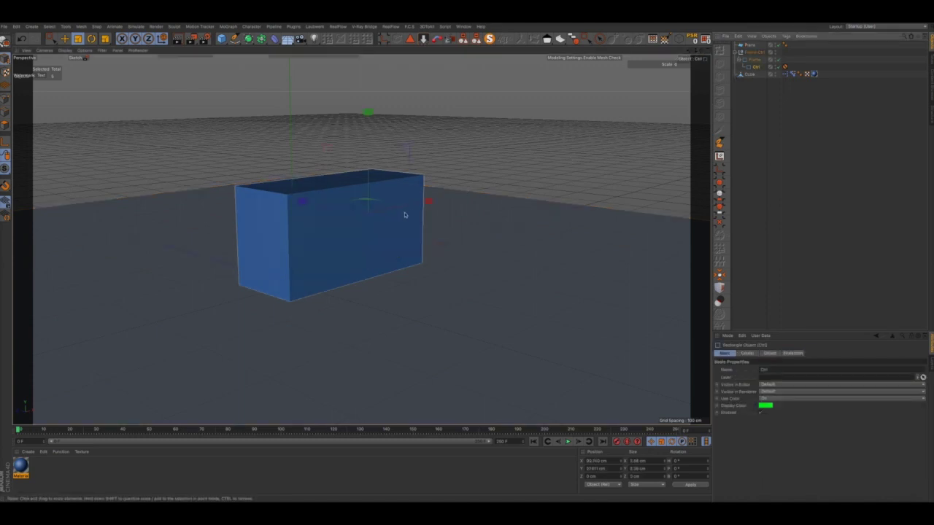
alt+drag(394, 222, 390, 221)
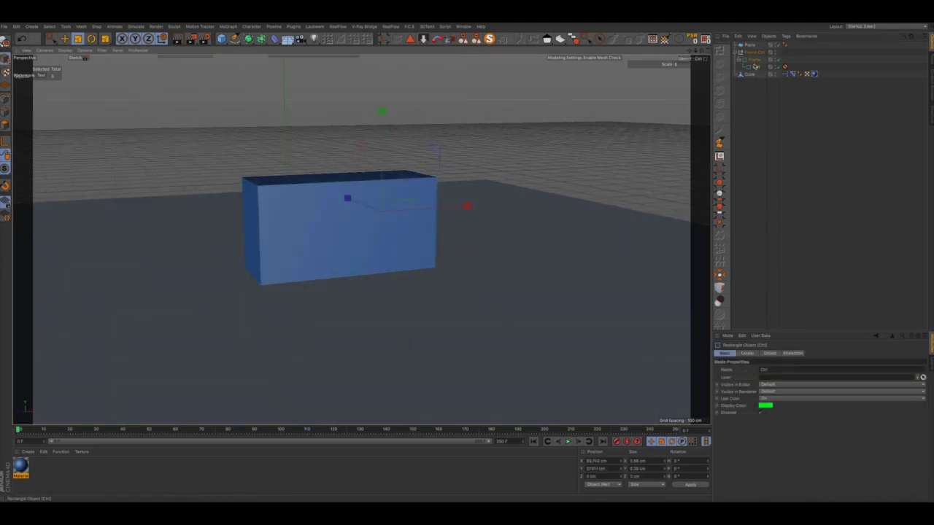
click(752, 53)
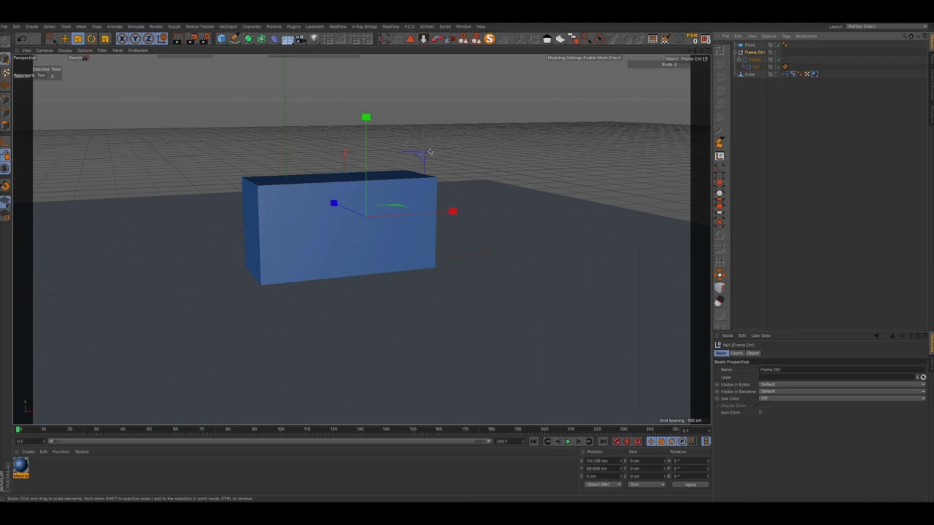
key(e)
drag(423, 150, 177, 129)
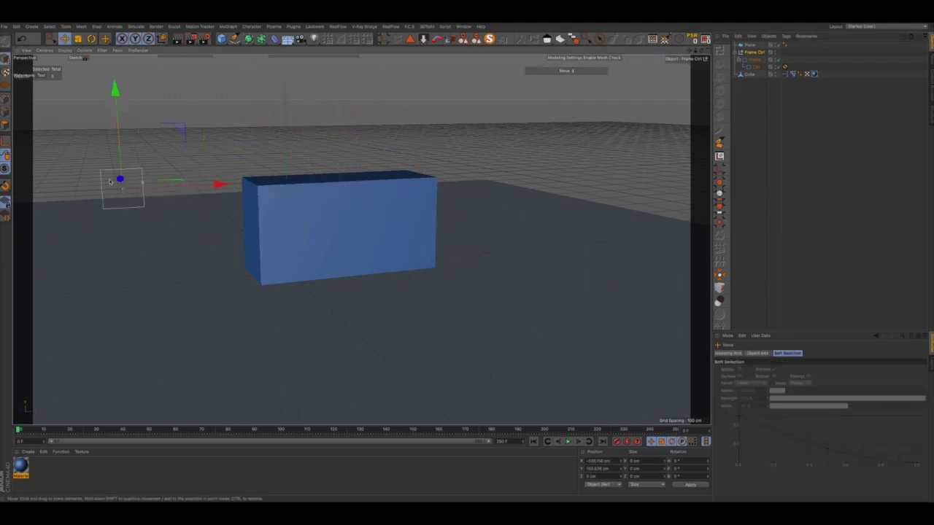
drag(118, 179, 188, 230)
drag(136, 169, 133, 130)
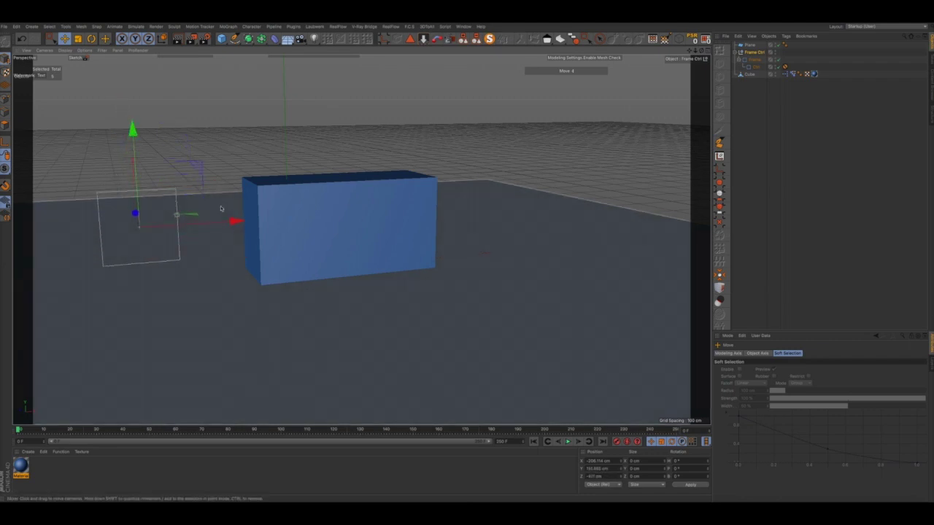
drag(232, 222, 260, 218)
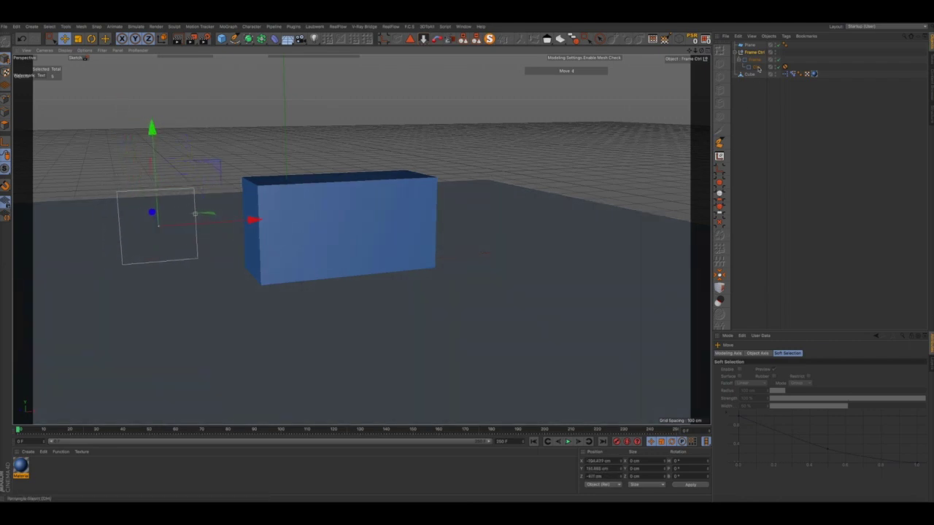
Move Ctrl around inside its frame to test the cube's poses, and reset its position to zero.
click(756, 66)
drag(250, 155, 213, 204)
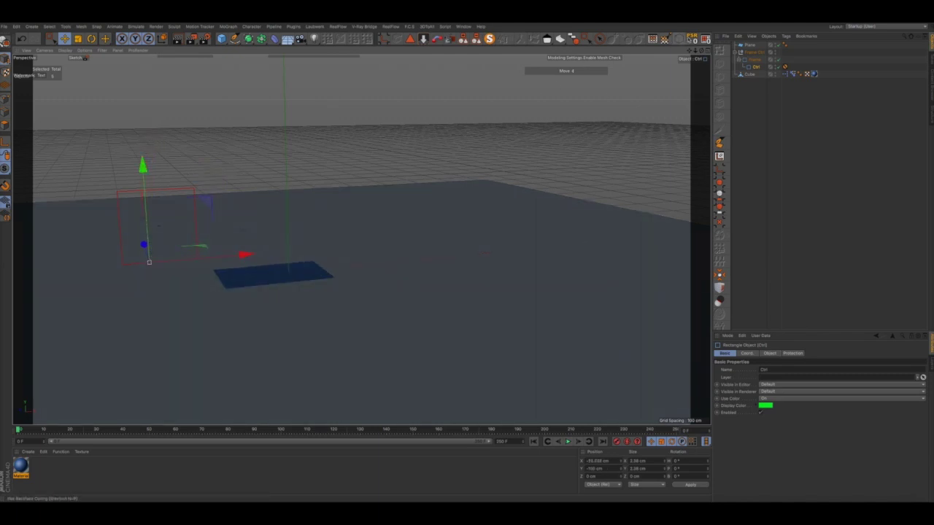
click(690, 40)
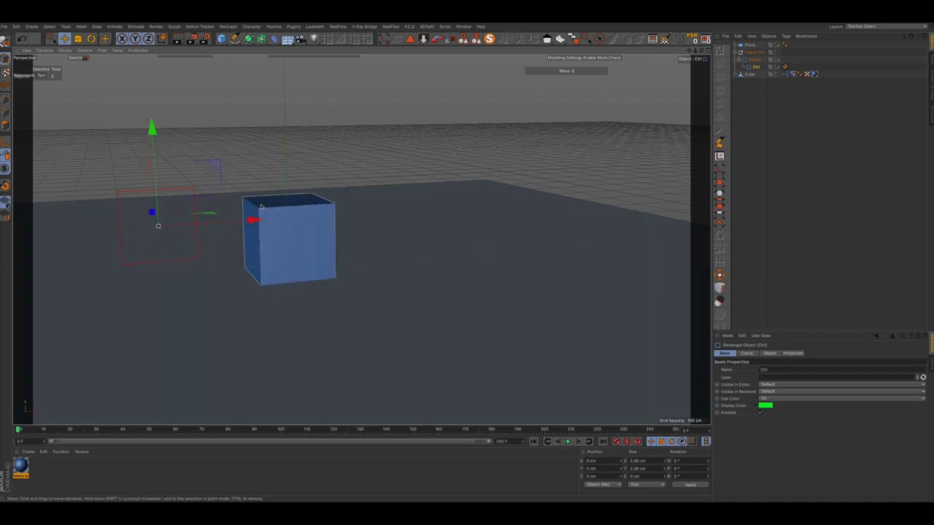
alt+drag(276, 224, 305, 211)
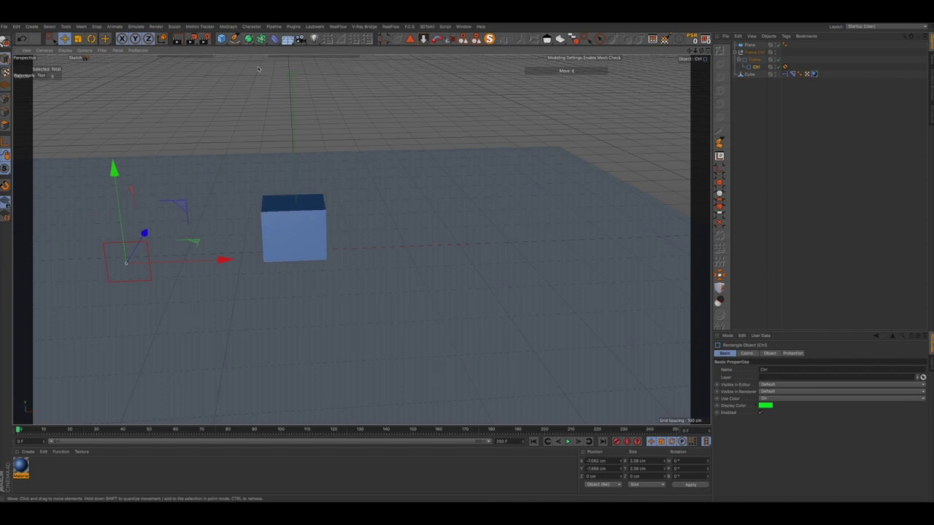